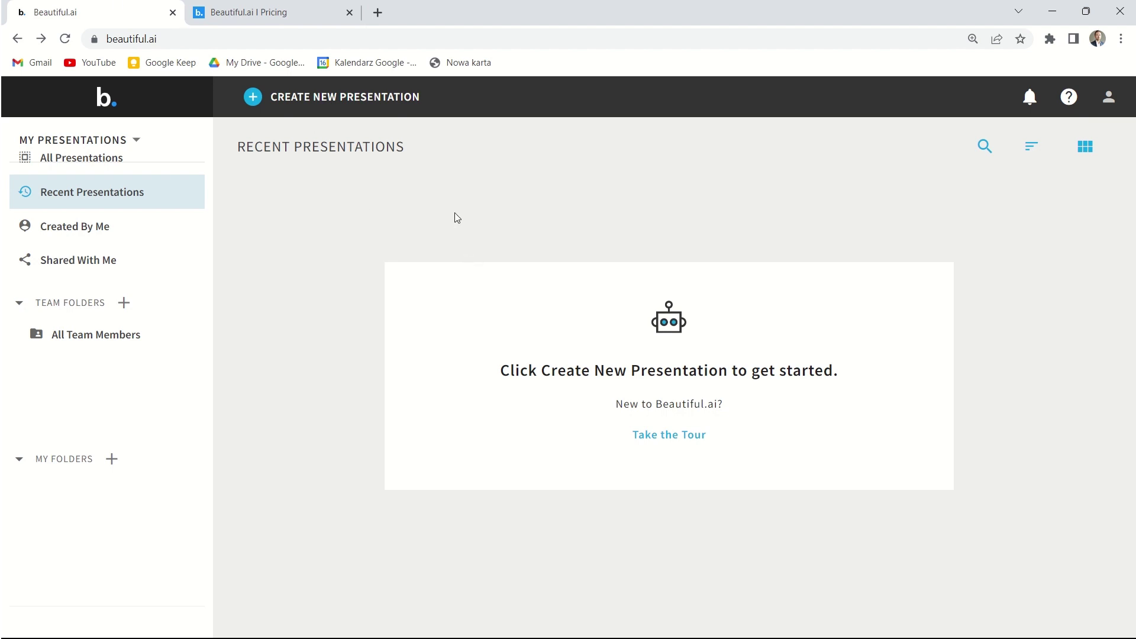
# Step: Begin a new presentation from the Recent Presentations library
pyautogui.click(253, 98)
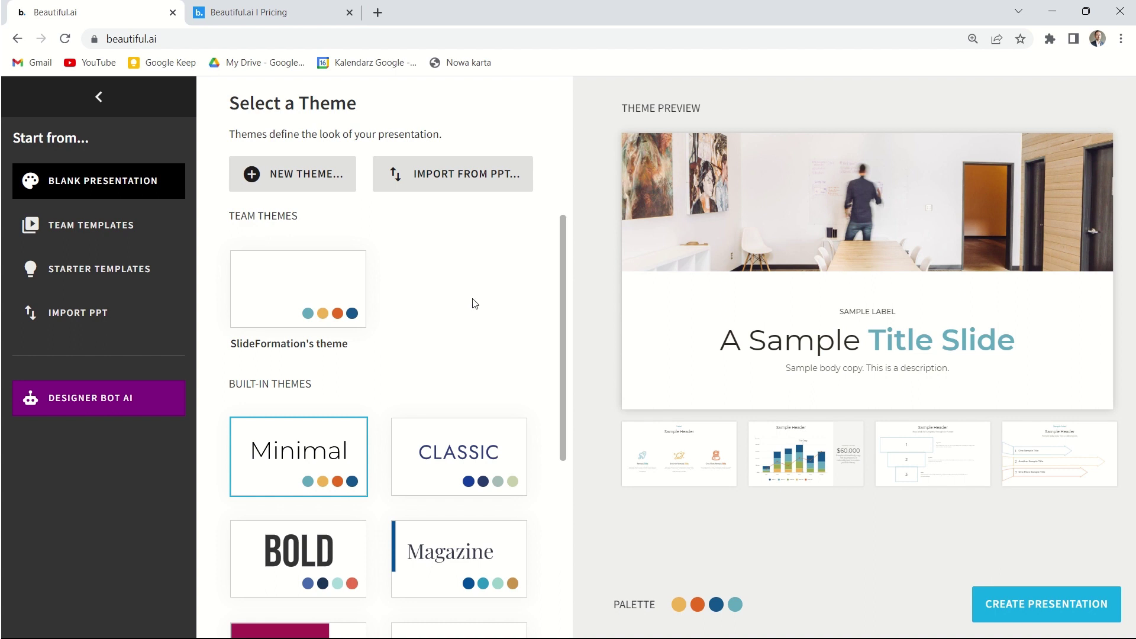
pyautogui.click(260, 182)
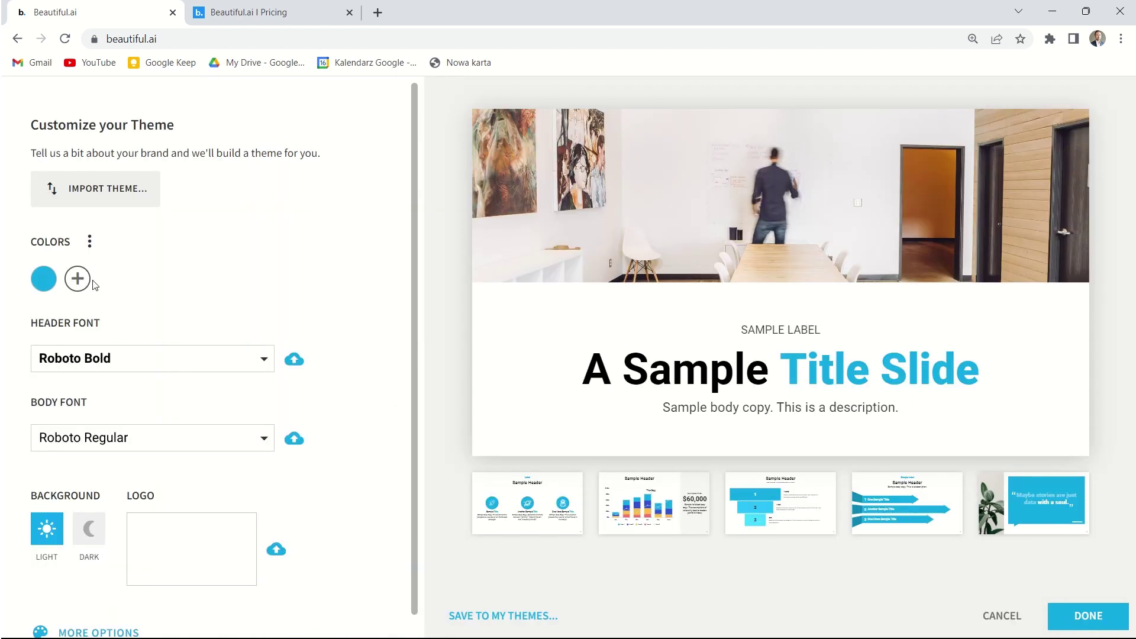
pyautogui.click(90, 283)
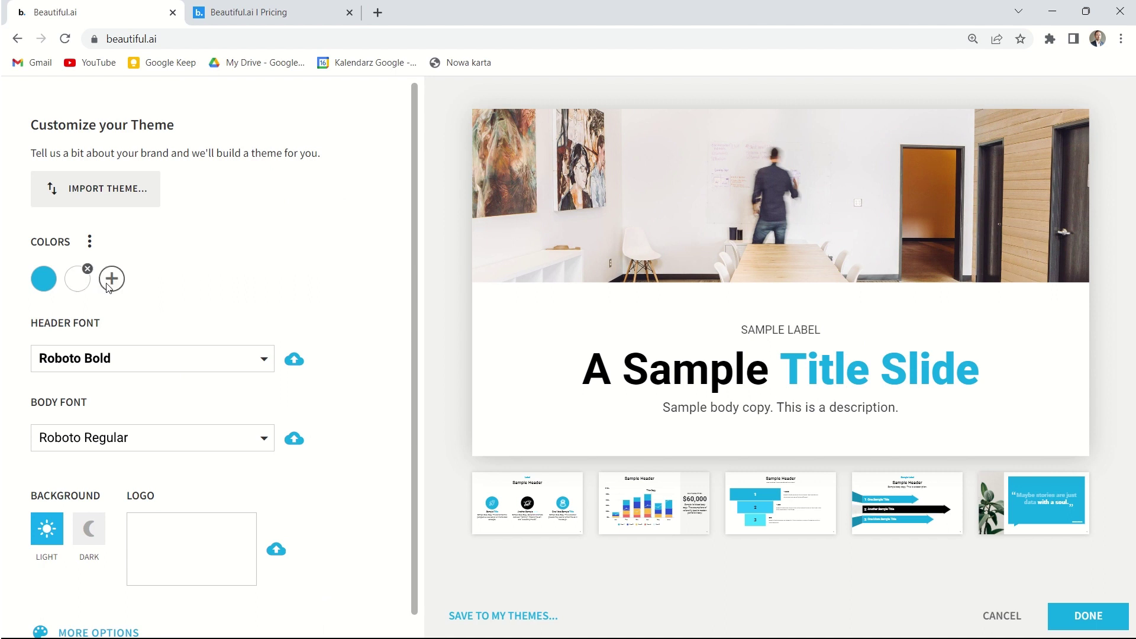
pyautogui.click(86, 285)
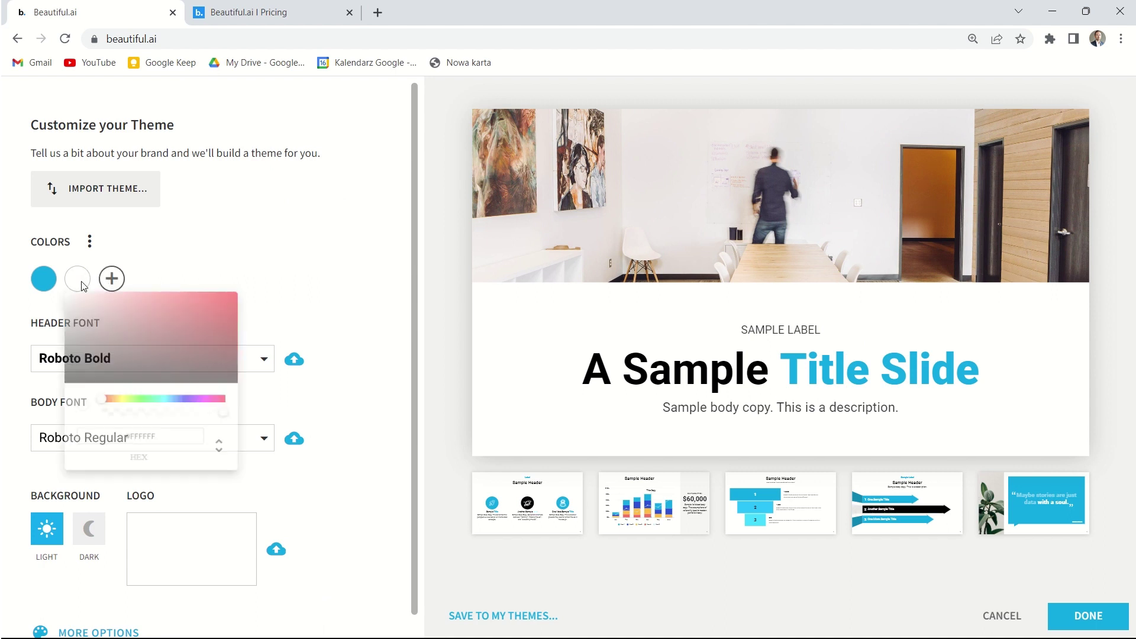
pyautogui.click(197, 326)
pyautogui.click(229, 307)
pyautogui.click(163, 410)
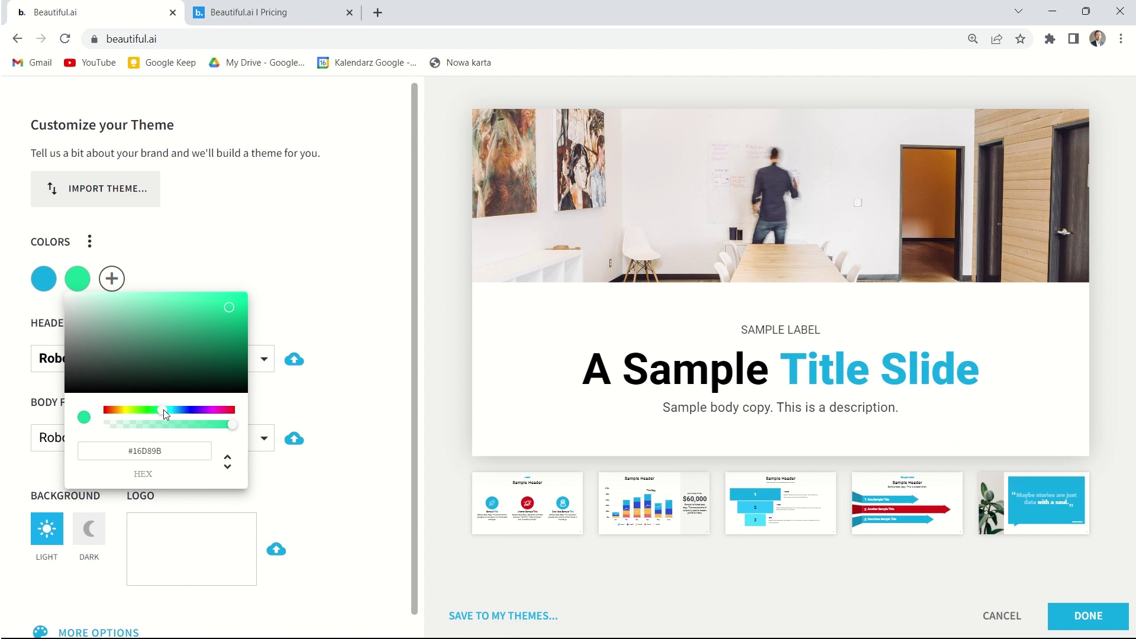
pyautogui.click(255, 272)
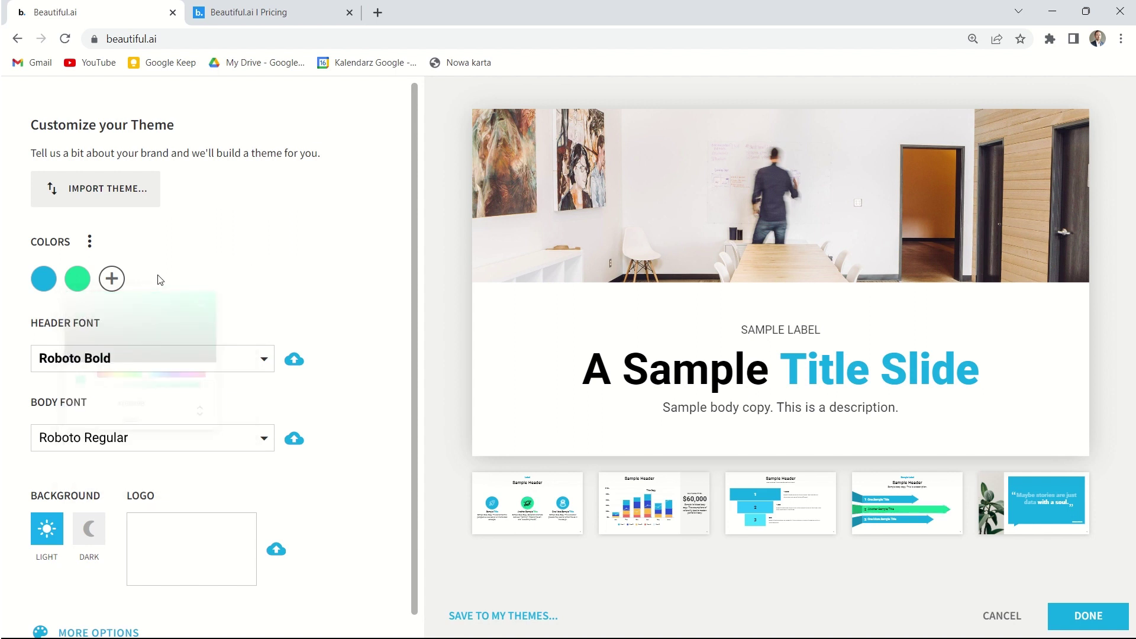
pyautogui.click(112, 278)
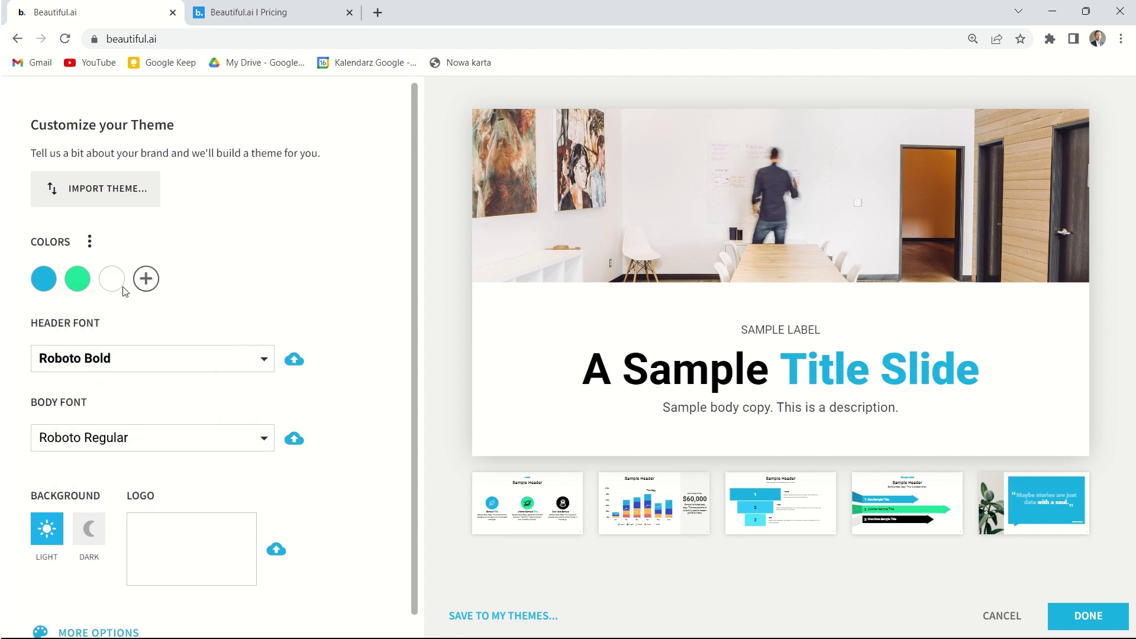
pyautogui.click(115, 284)
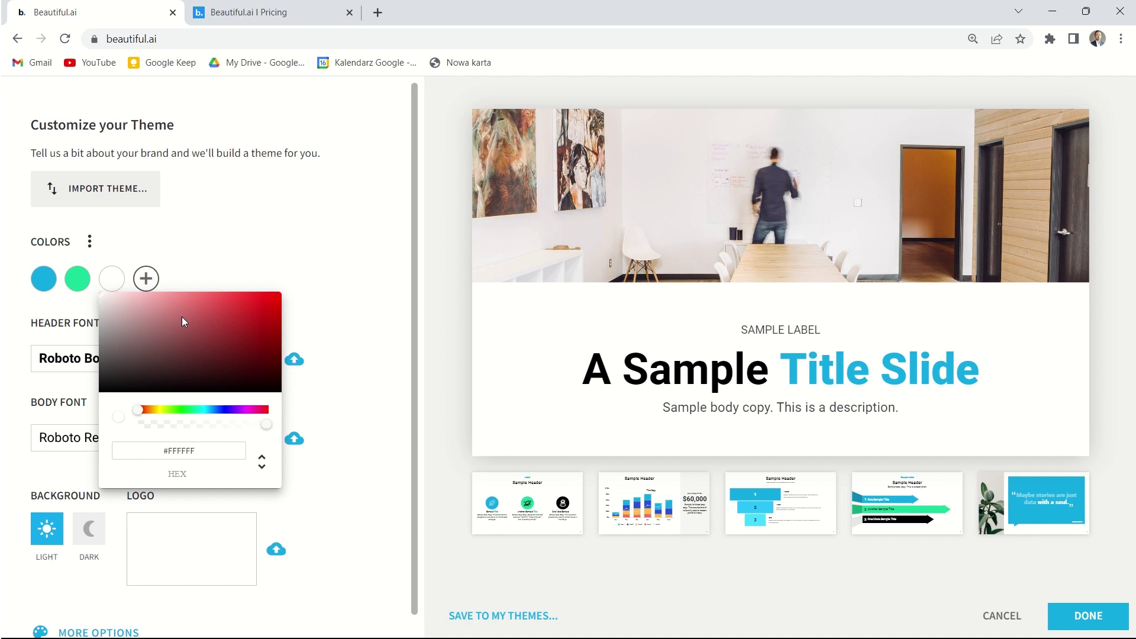
pyautogui.click(174, 414)
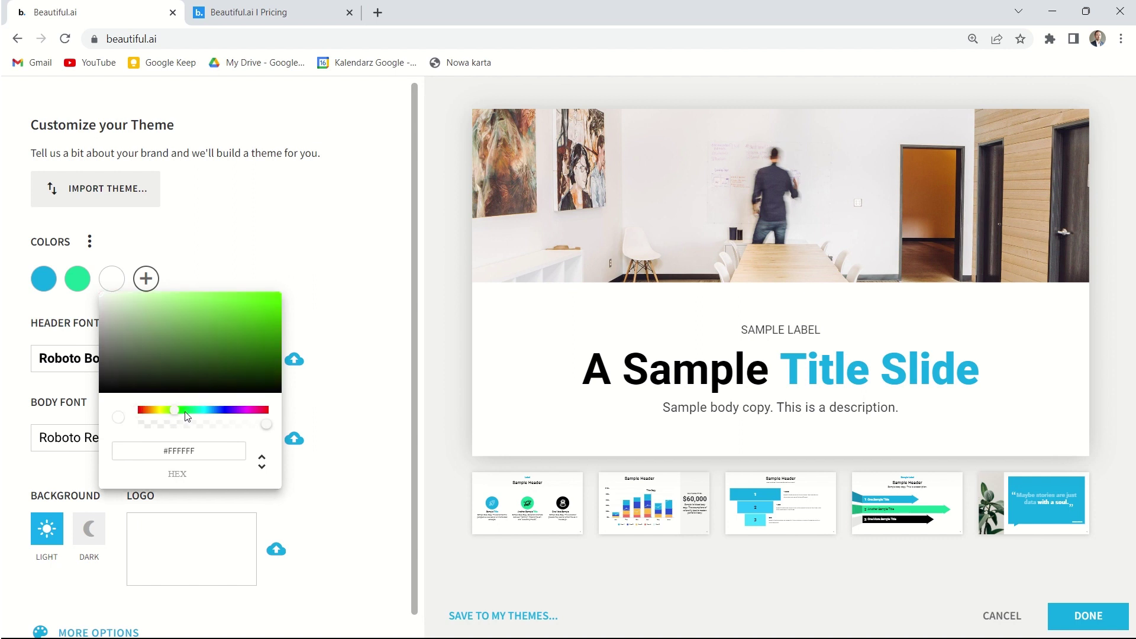
pyautogui.moveTo(178, 415); pyautogui.dragTo(210, 417)
pyautogui.click(235, 327)
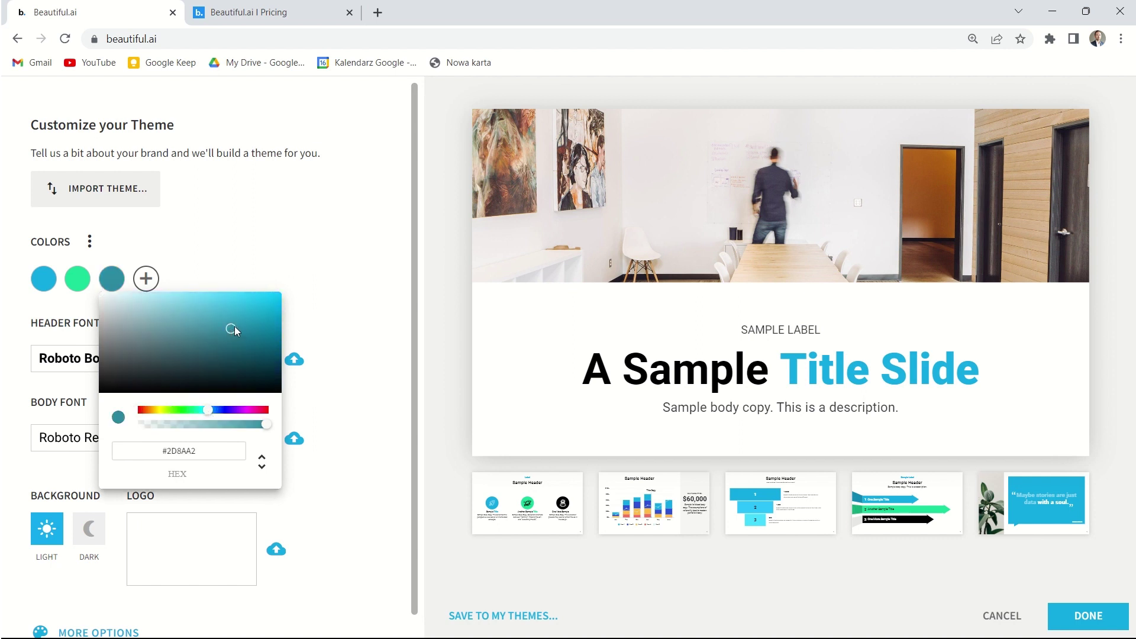
pyautogui.click(309, 323)
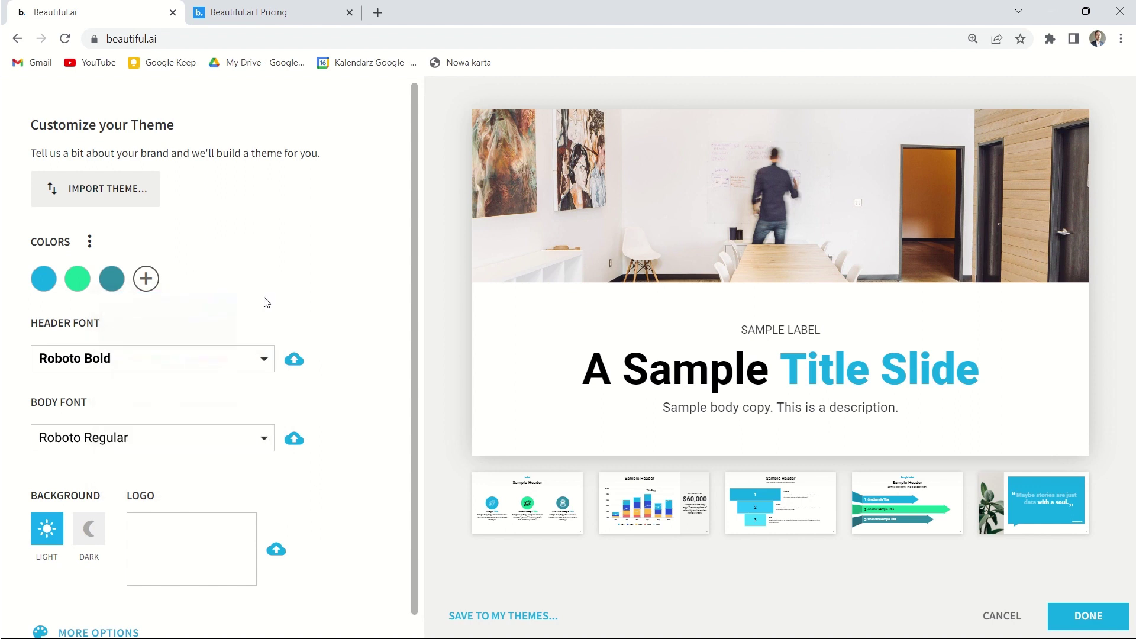
pyautogui.click(145, 281)
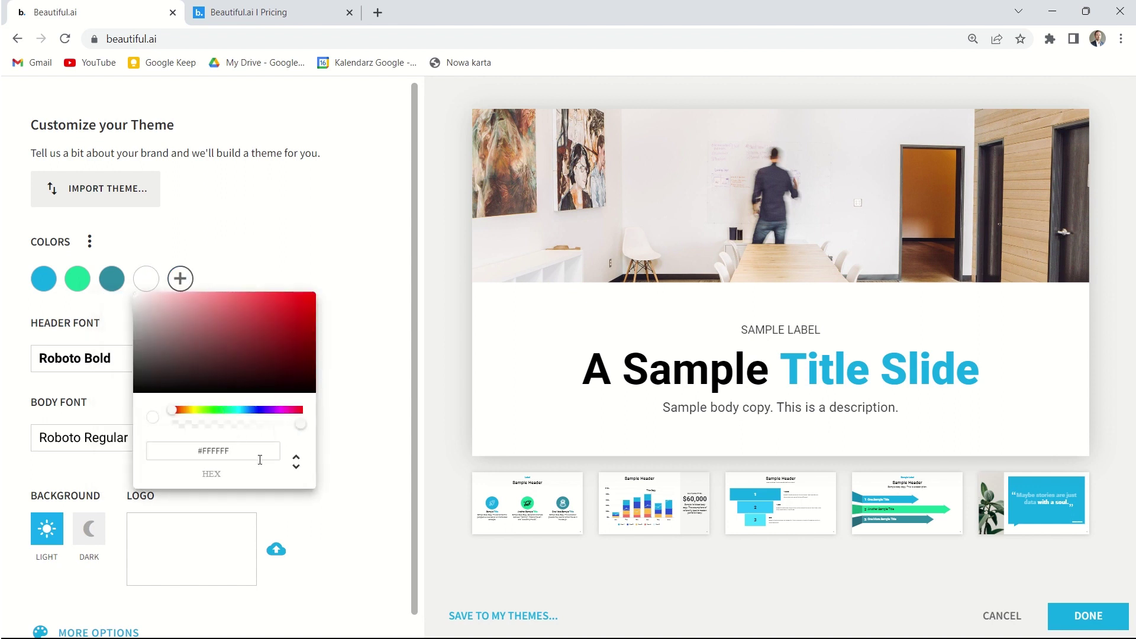
pyautogui.click(253, 455)
pyautogui.click(296, 461)
pyautogui.click(284, 317)
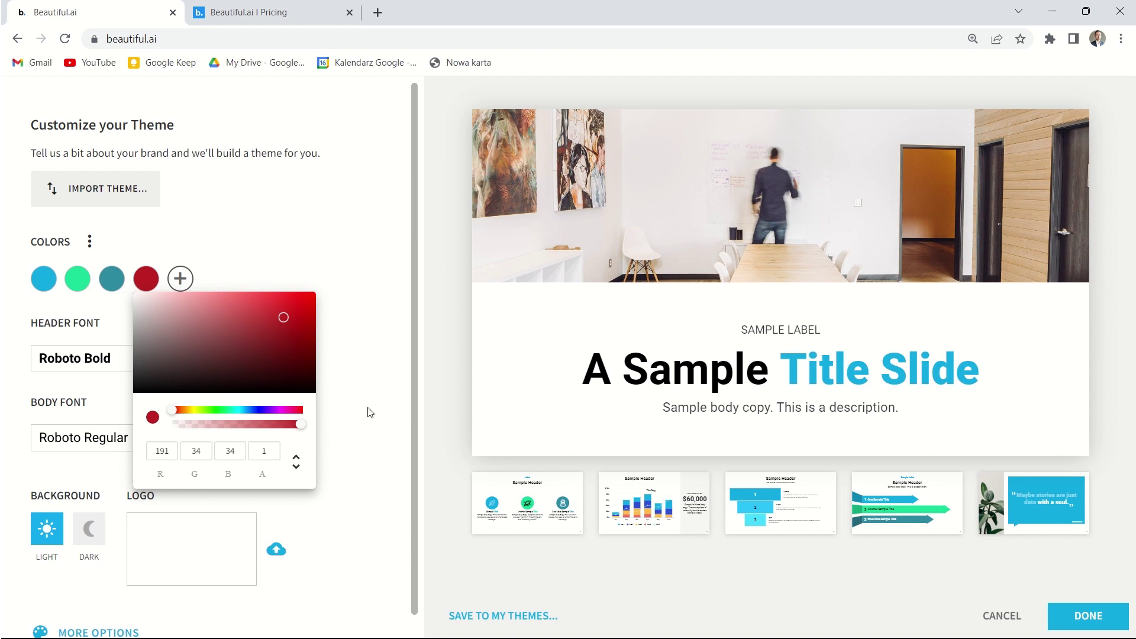
pyautogui.click(361, 320)
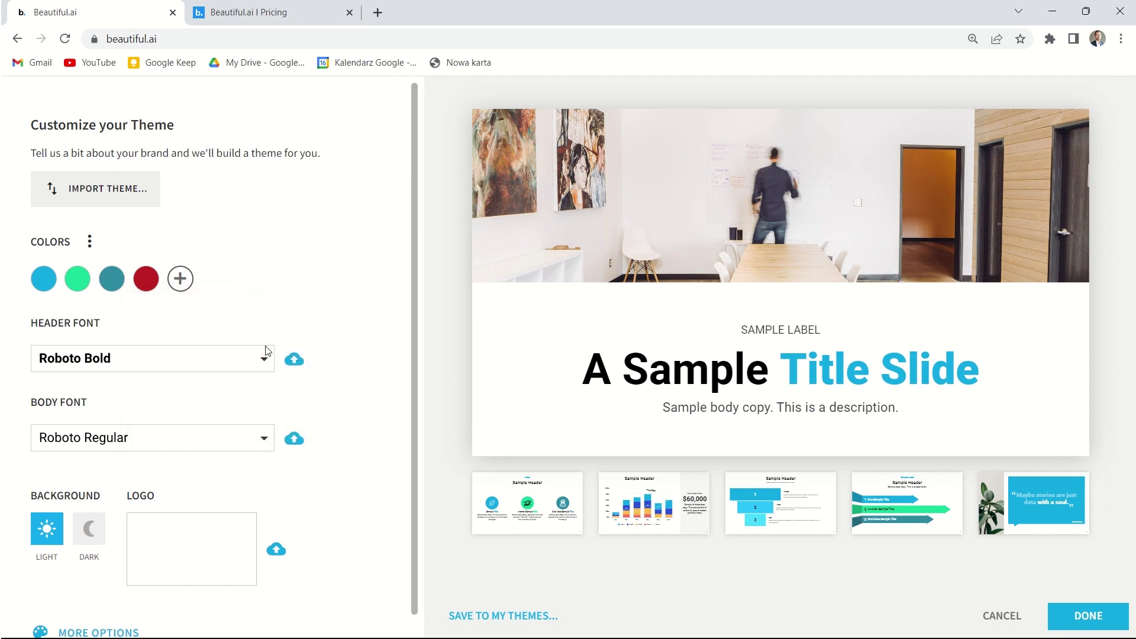
pyautogui.click(241, 369)
pyautogui.moveTo(98, 381)
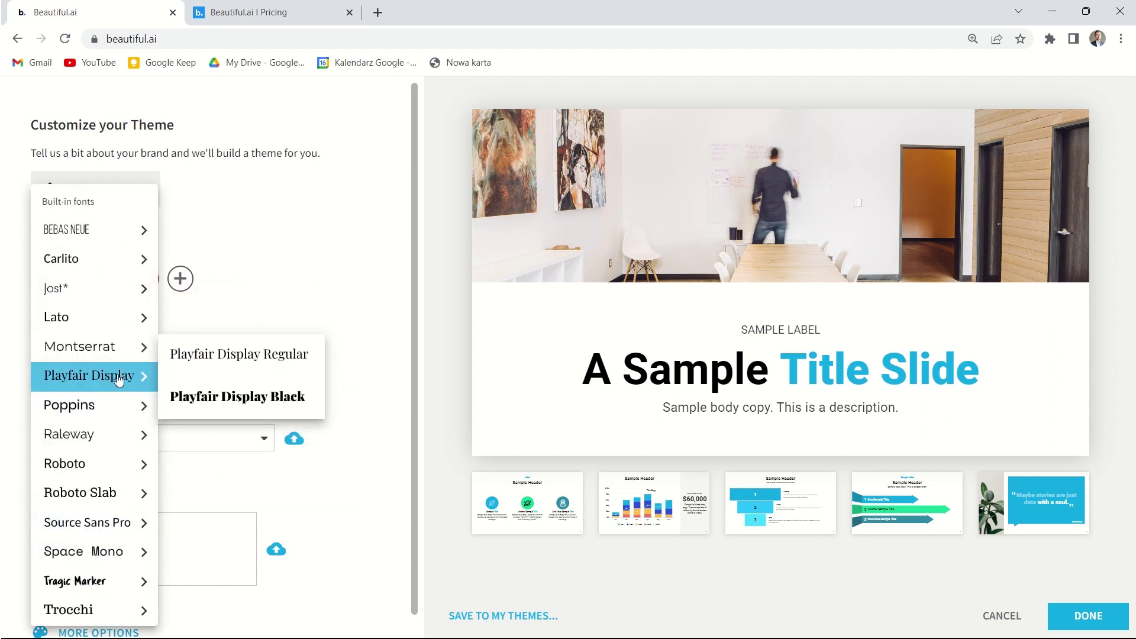
pyautogui.click(199, 368)
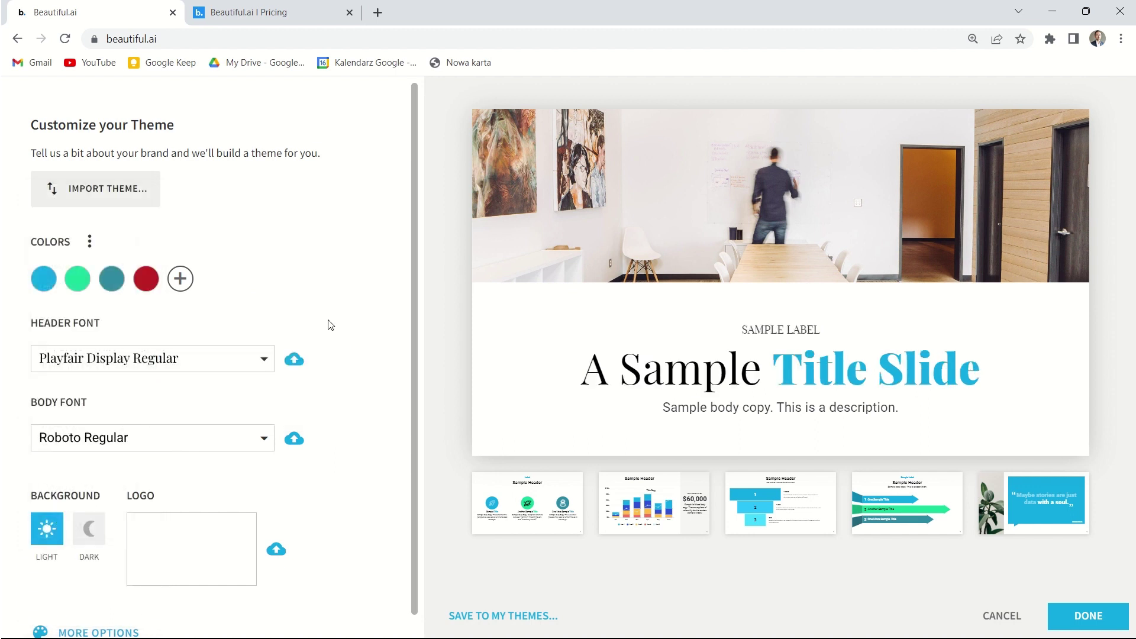
pyautogui.click(294, 359)
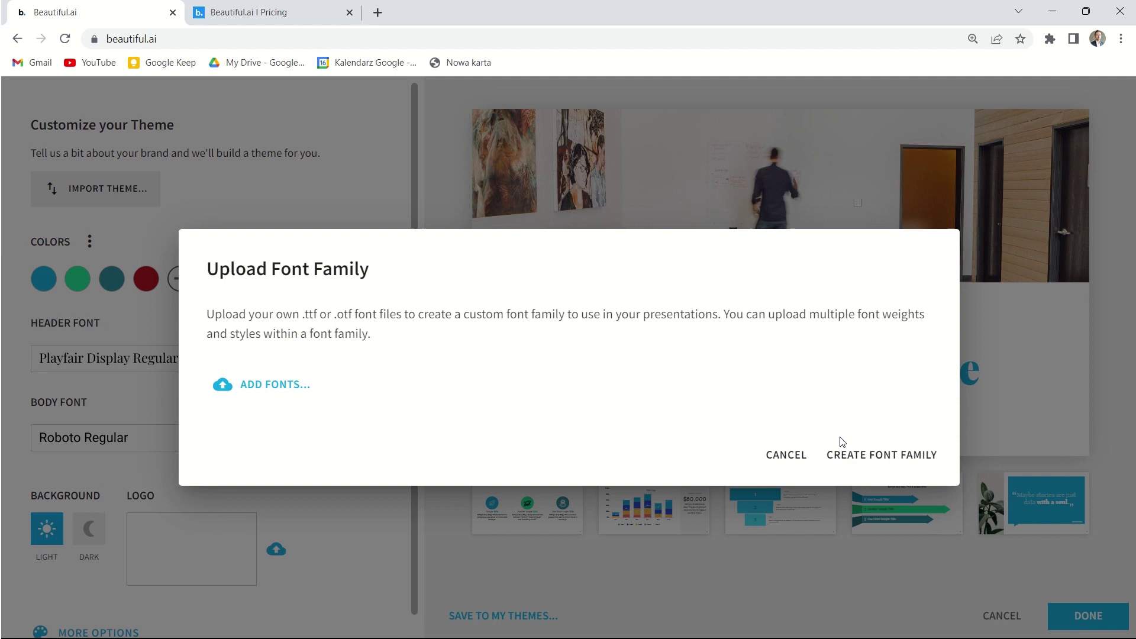
pyautogui.click(786, 455)
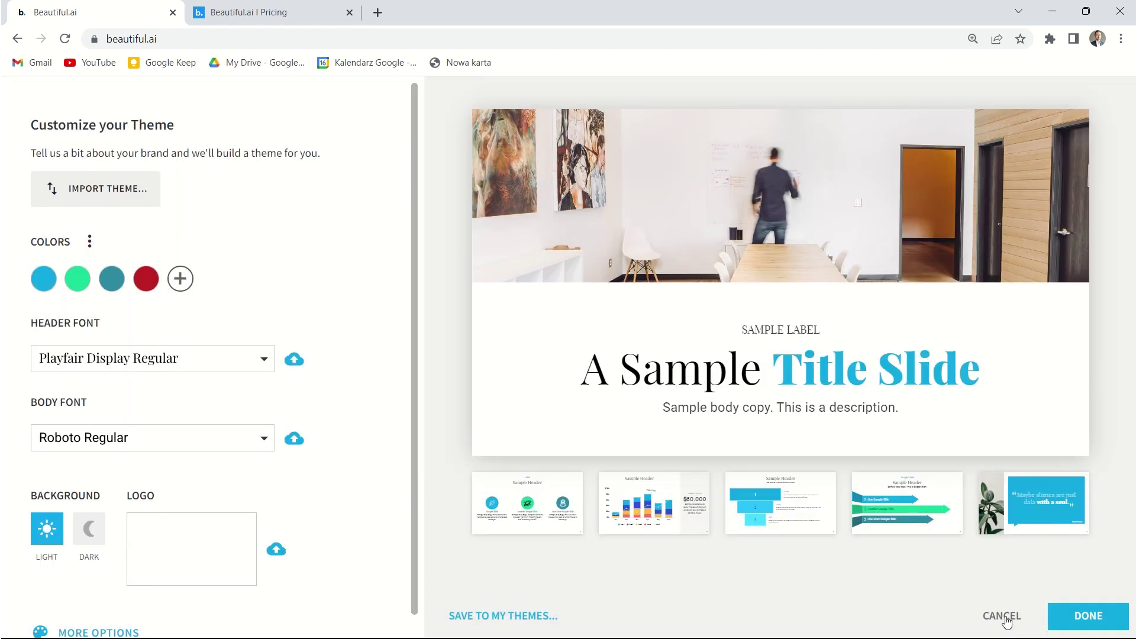
pyautogui.click(1006, 618)
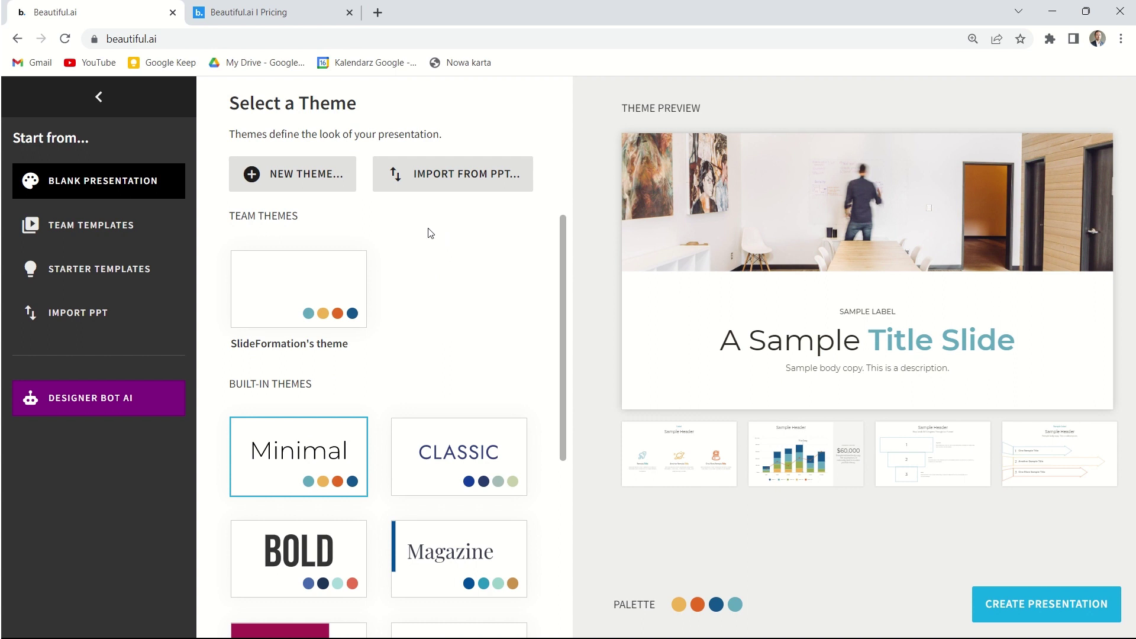
# Step: Import theme colours and fonts from the PowerPoint file 'Storytelling 2023 small'
pyautogui.click(446, 177)
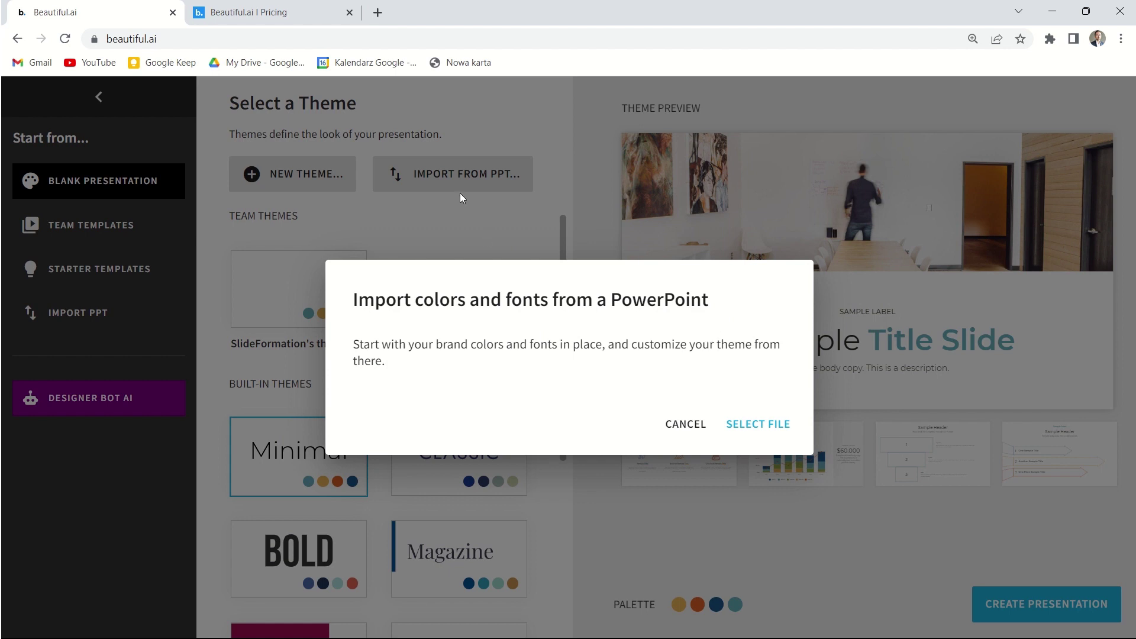
pyautogui.click(749, 424)
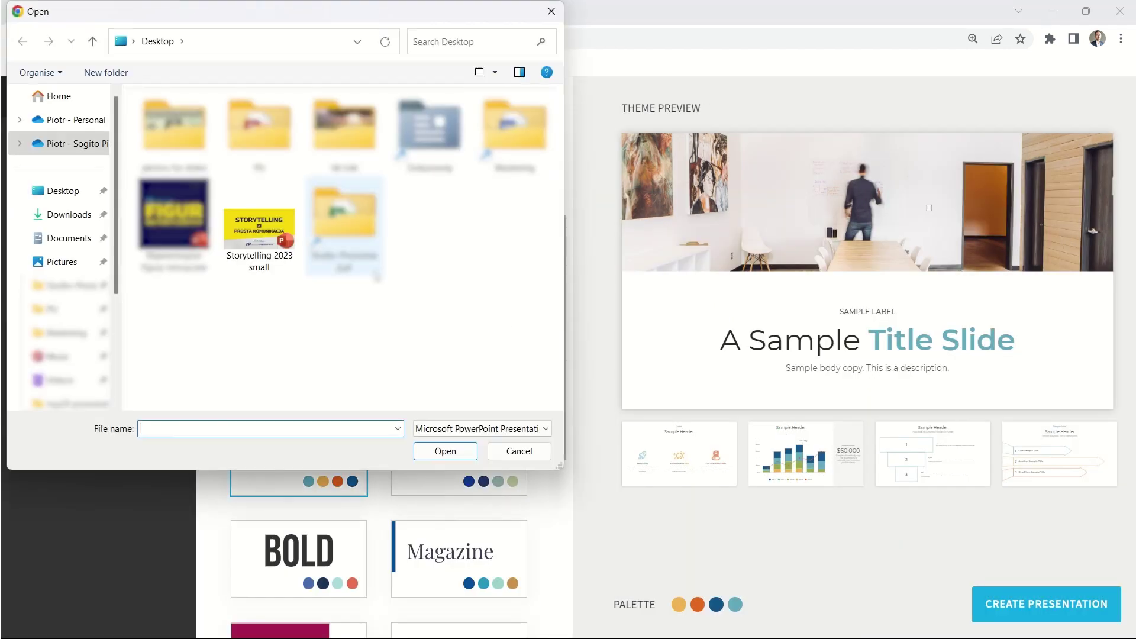
pyautogui.doubleClick(276, 229)
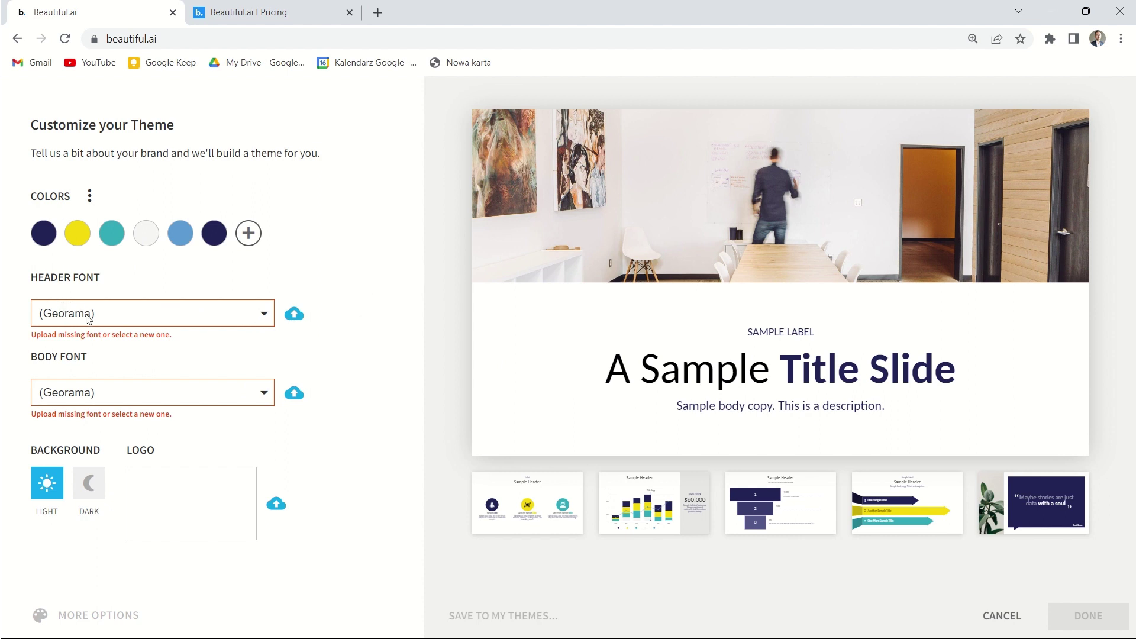
# Step: Skip the font upload and set headers to Poppins Regular and body to Poppins Light
pyautogui.click(294, 314)
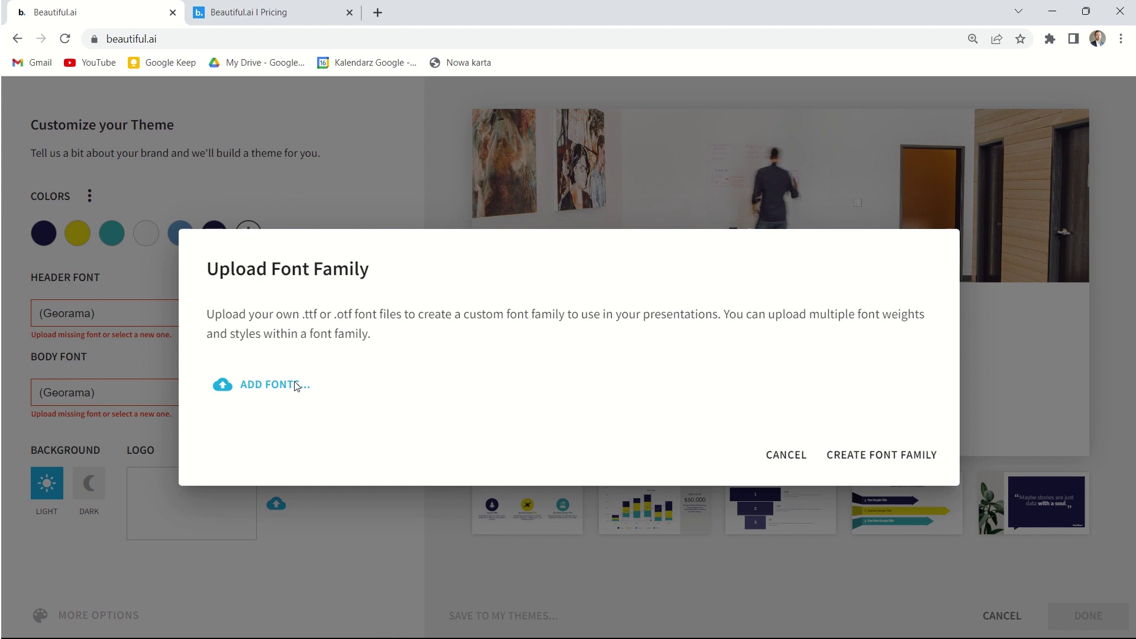
pyautogui.click(770, 455)
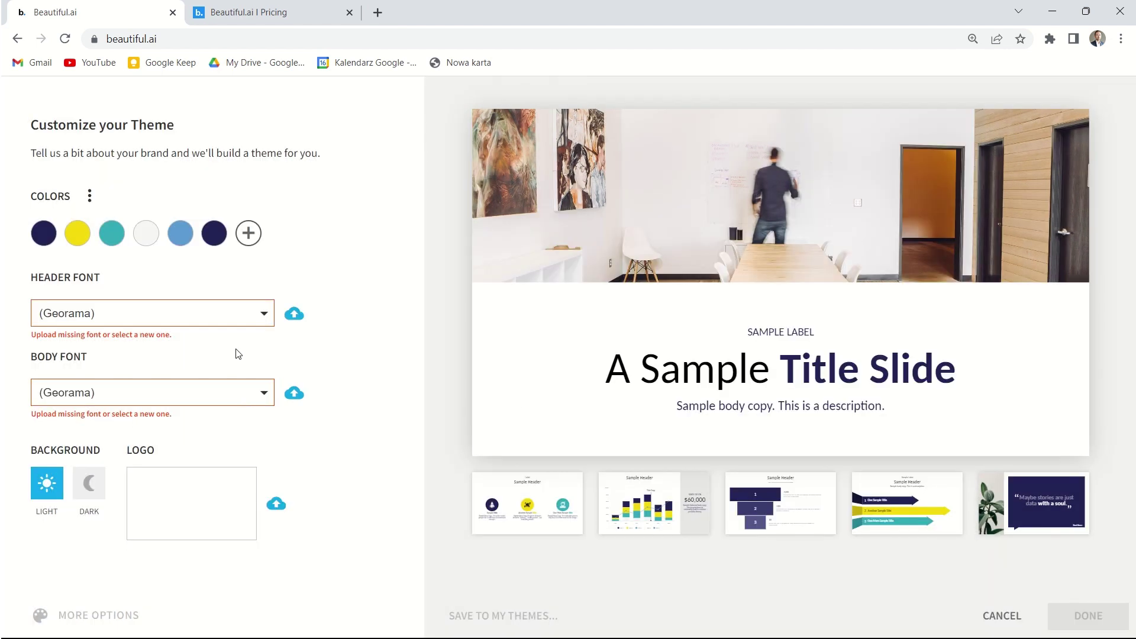
pyautogui.click(261, 315)
pyautogui.moveTo(139, 406)
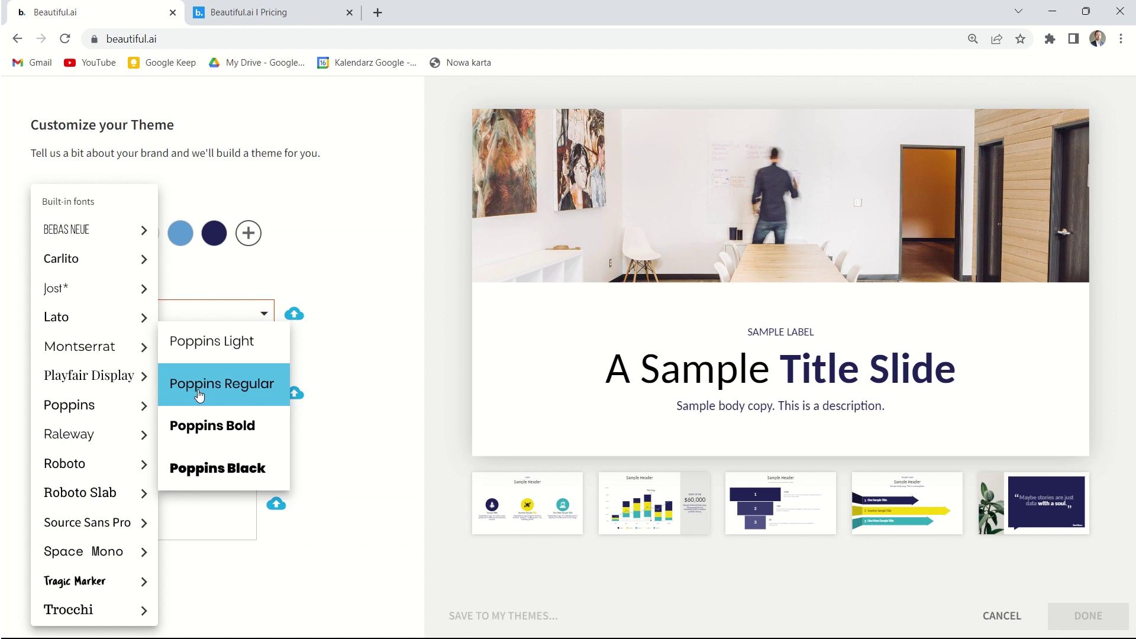
pyautogui.click(228, 390)
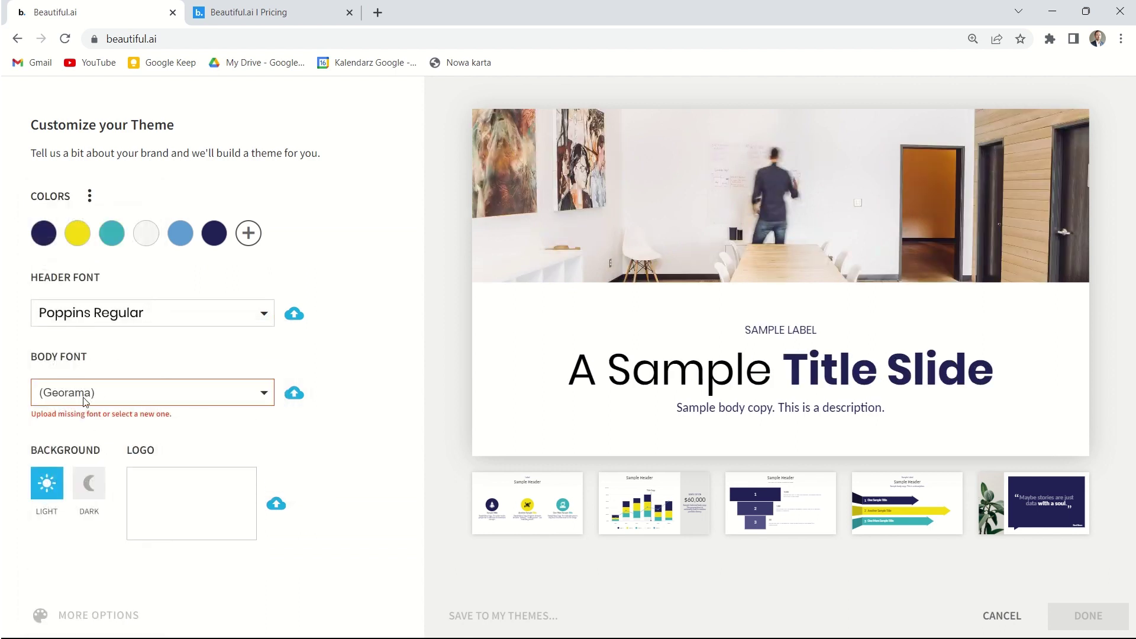
pyautogui.click(141, 400)
pyautogui.moveTo(139, 404)
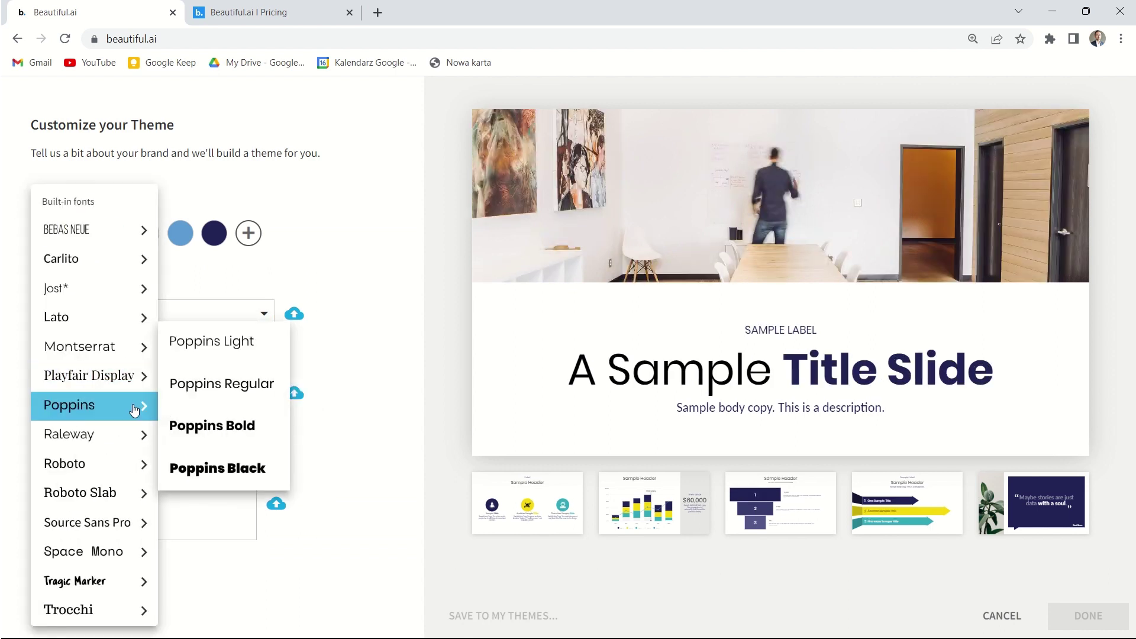
pyautogui.click(223, 349)
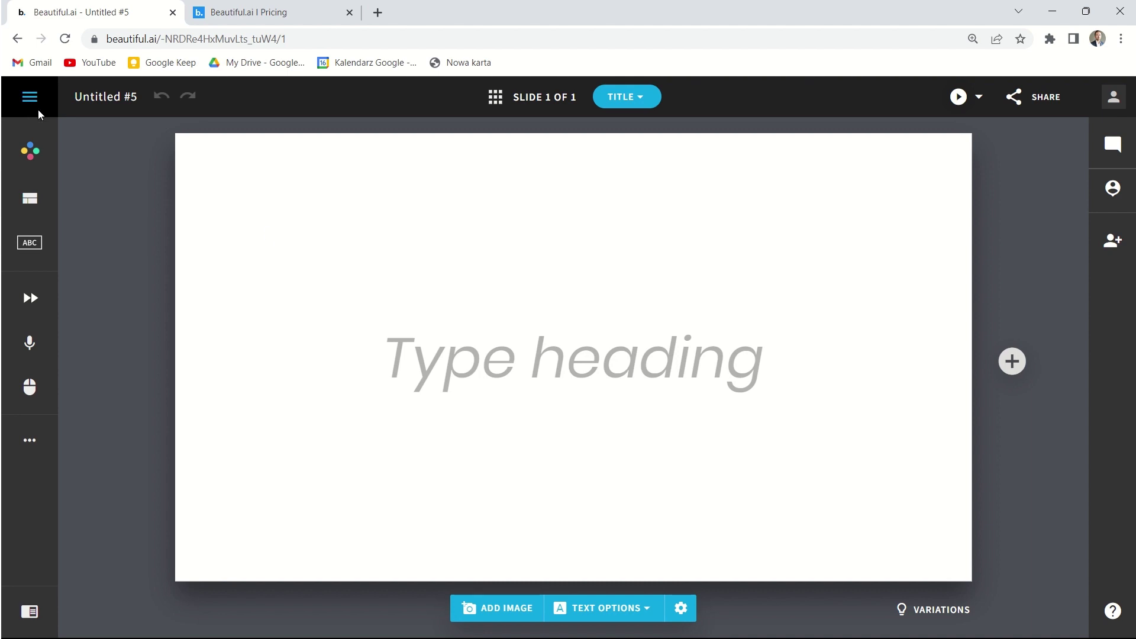
pyautogui.click(29, 96)
# Step: Return to the library and start another new presentation with the AI builder
pyautogui.click(65, 150)
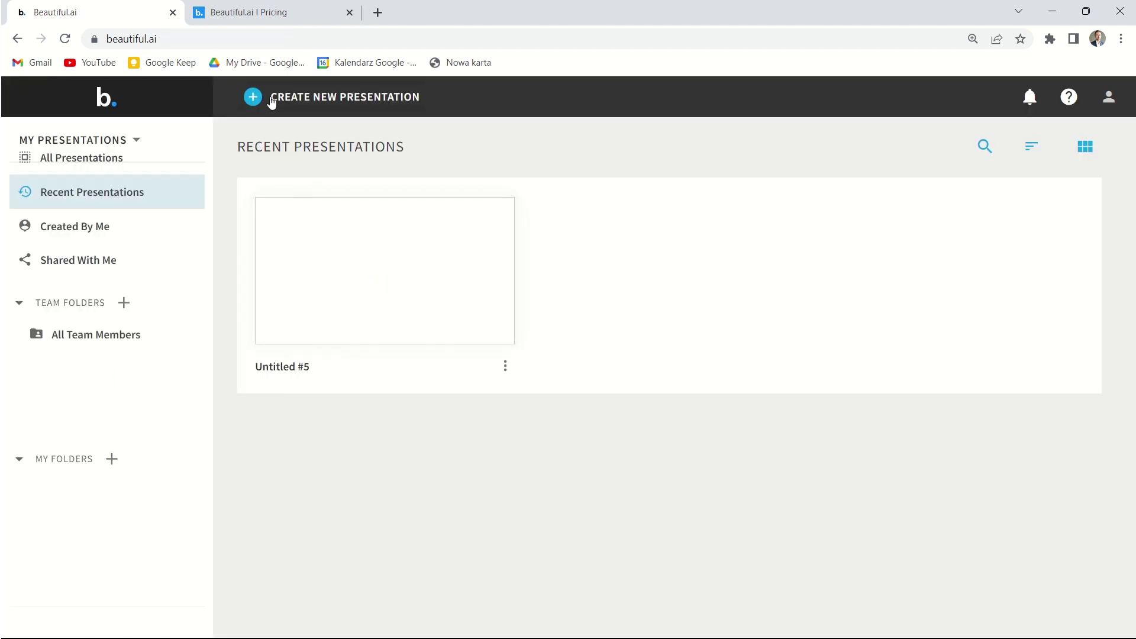
pyautogui.click(256, 100)
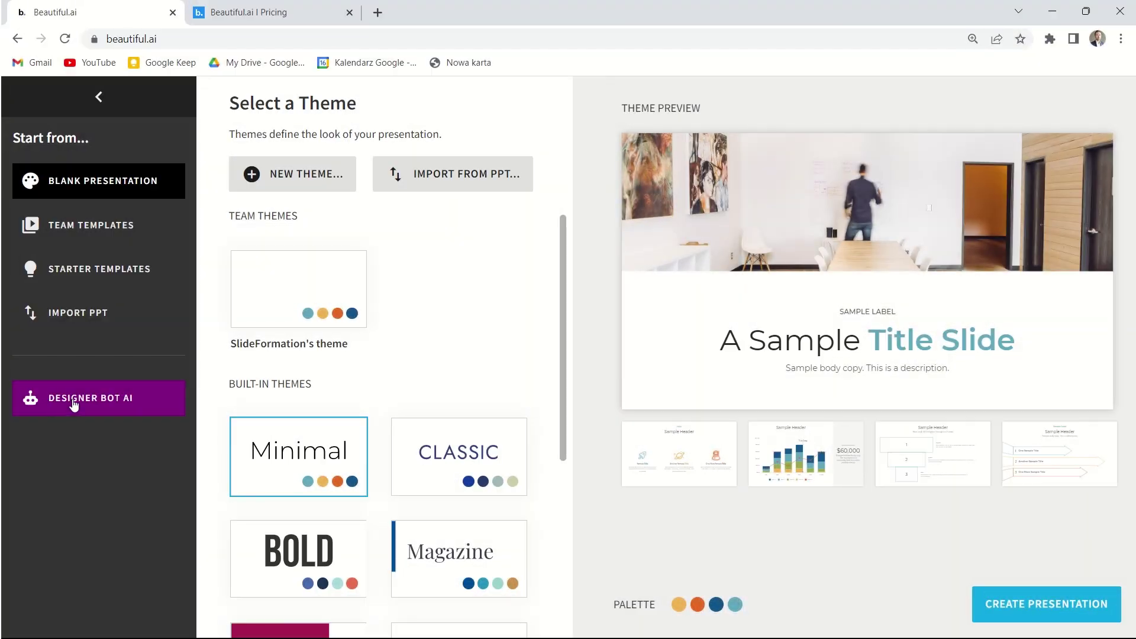
pyautogui.click(74, 404)
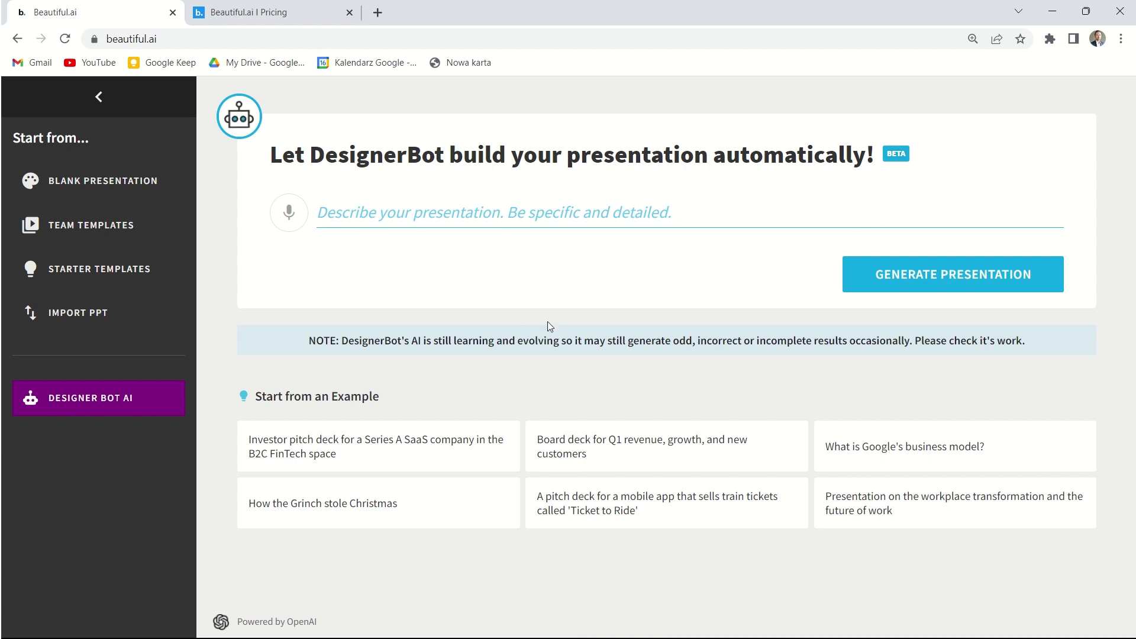
# Step: Ask DesignerBot to 'Make a presentation on how to create best pitch deck'
pyautogui.click(338, 208)
pyautogui.write('Make a ')
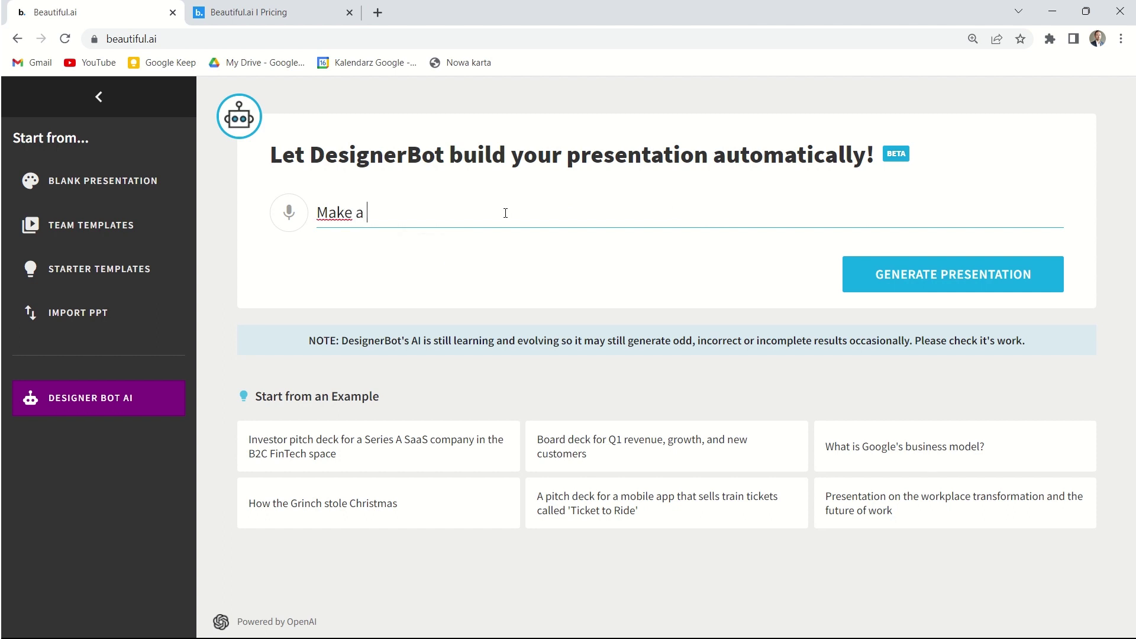
pyautogui.write('presentation on p')
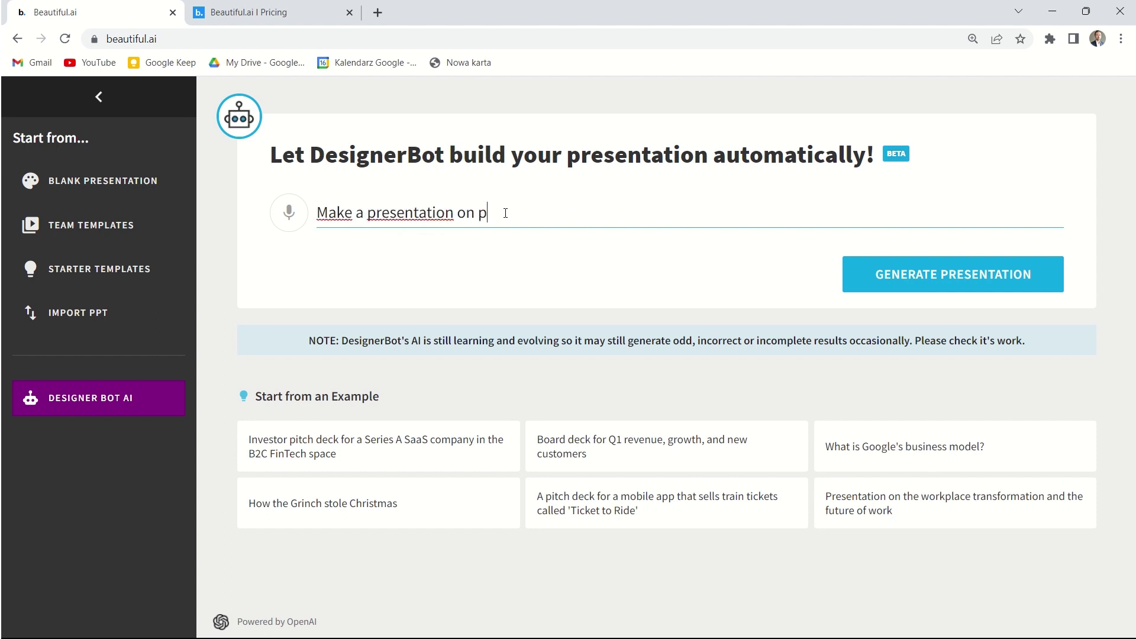
pyautogui.press('BackSpace')
pyautogui.write('how to create best pitch deck')
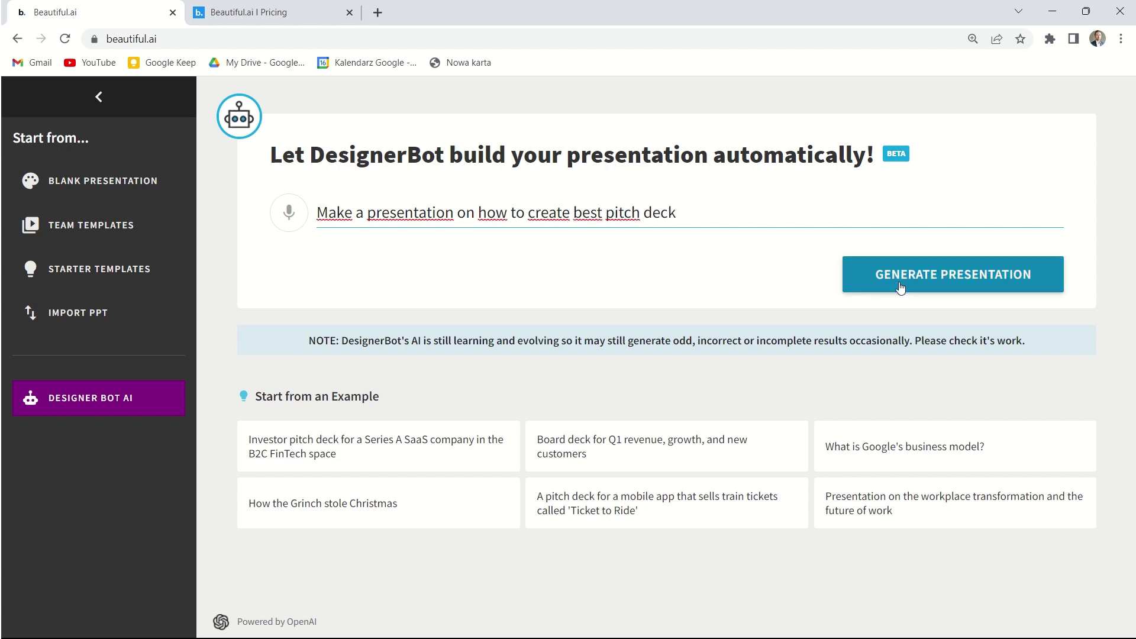
pyautogui.click(901, 287)
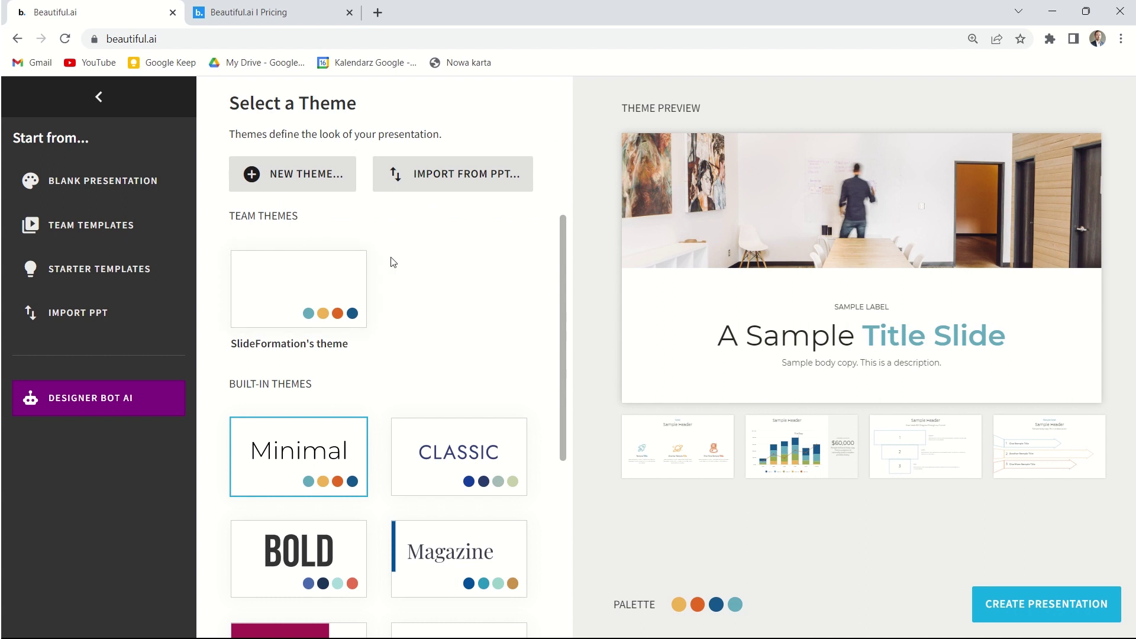
# Step: Choose SlideFormation's team theme and create the twelve-slide pitch deck
pyautogui.click(299, 287)
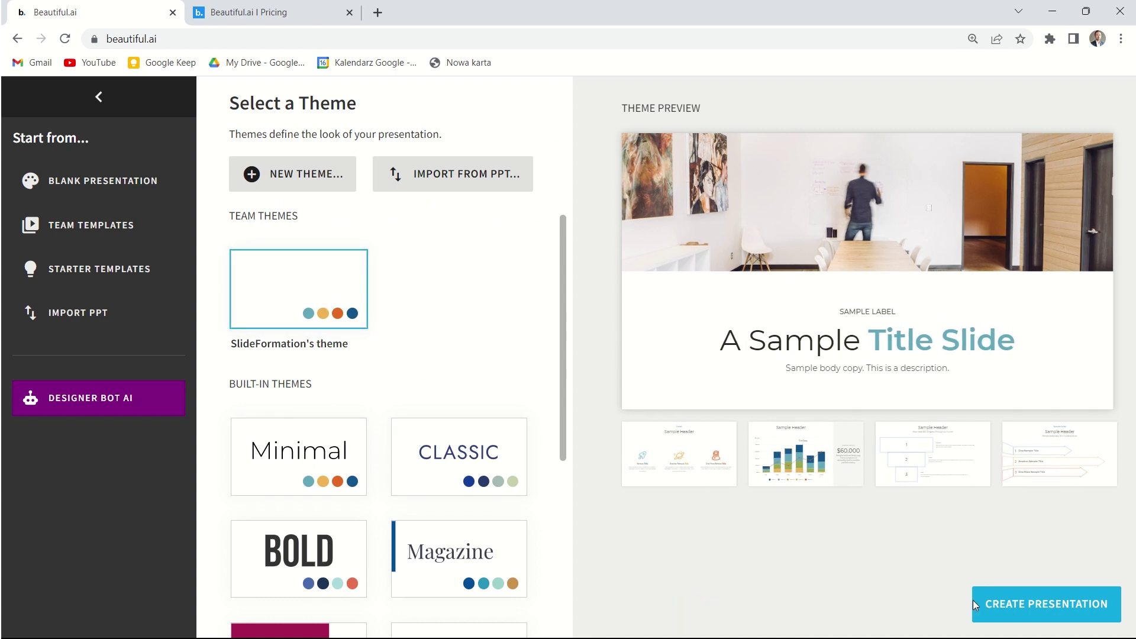
pyautogui.click(1055, 604)
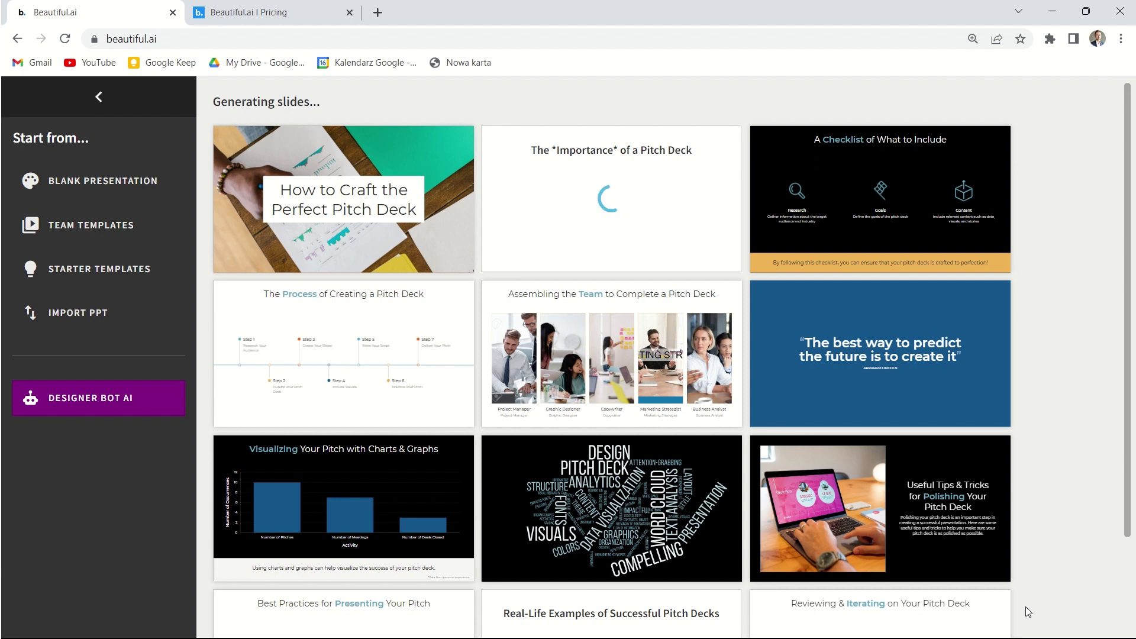
pyautogui.scroll(-2, 390, 409)
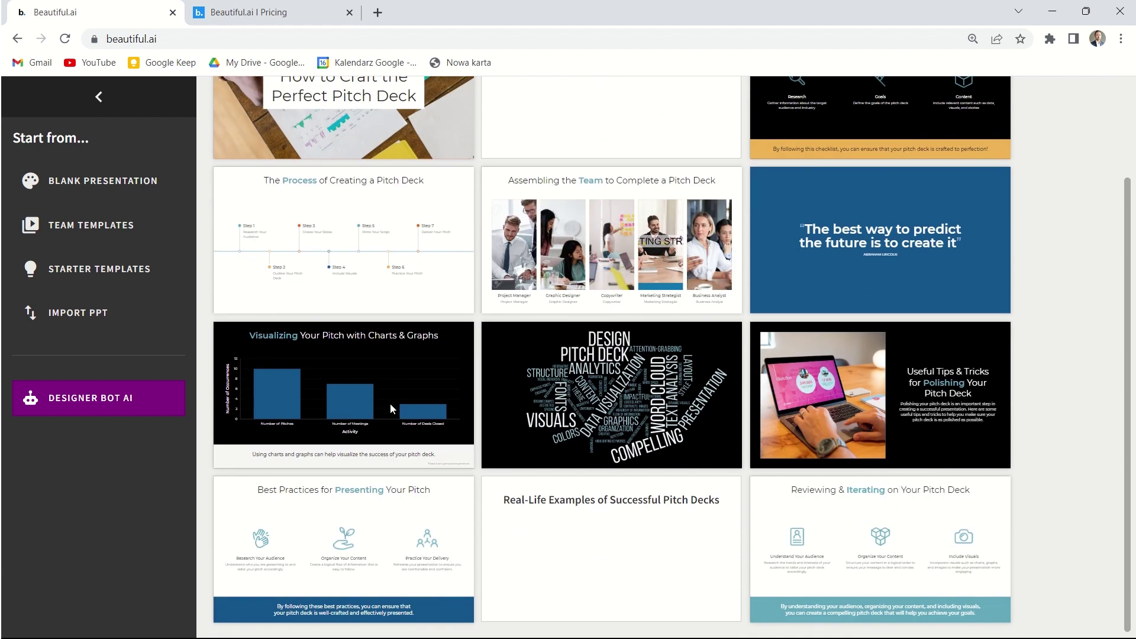
pyautogui.scroll(2, 414, 378)
pyautogui.scroll(-2, 484, 356)
pyautogui.scroll(2, 484, 356)
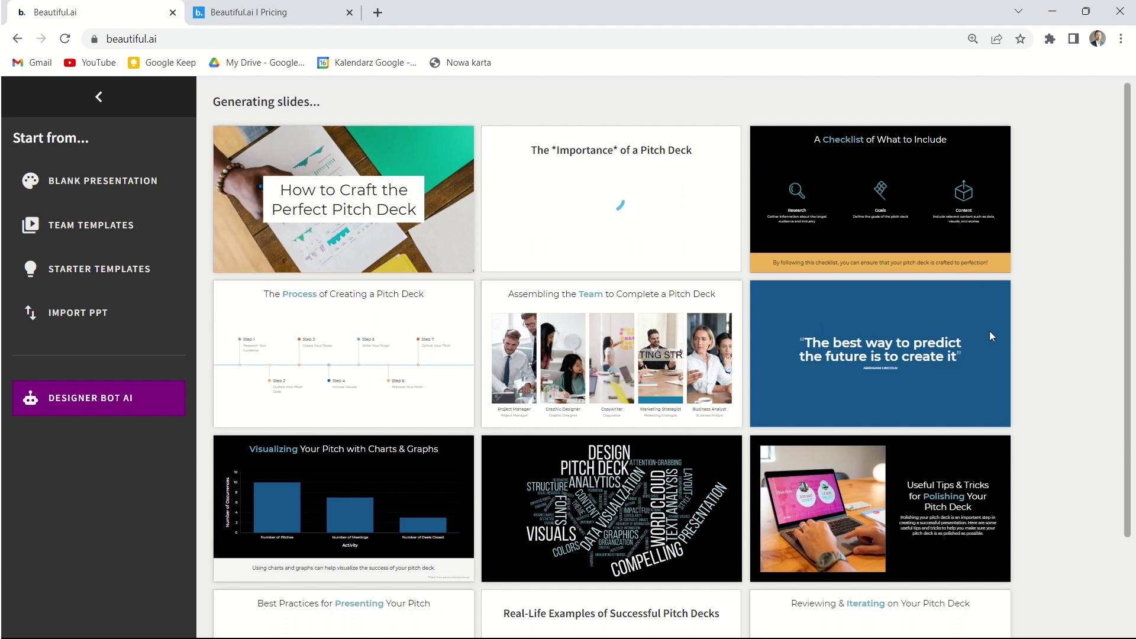
# Step: Replace slide 3's heading 'A Checklist of What to Include' with 'Put a new title'
pyautogui.scroll(-2, 1001, 339)
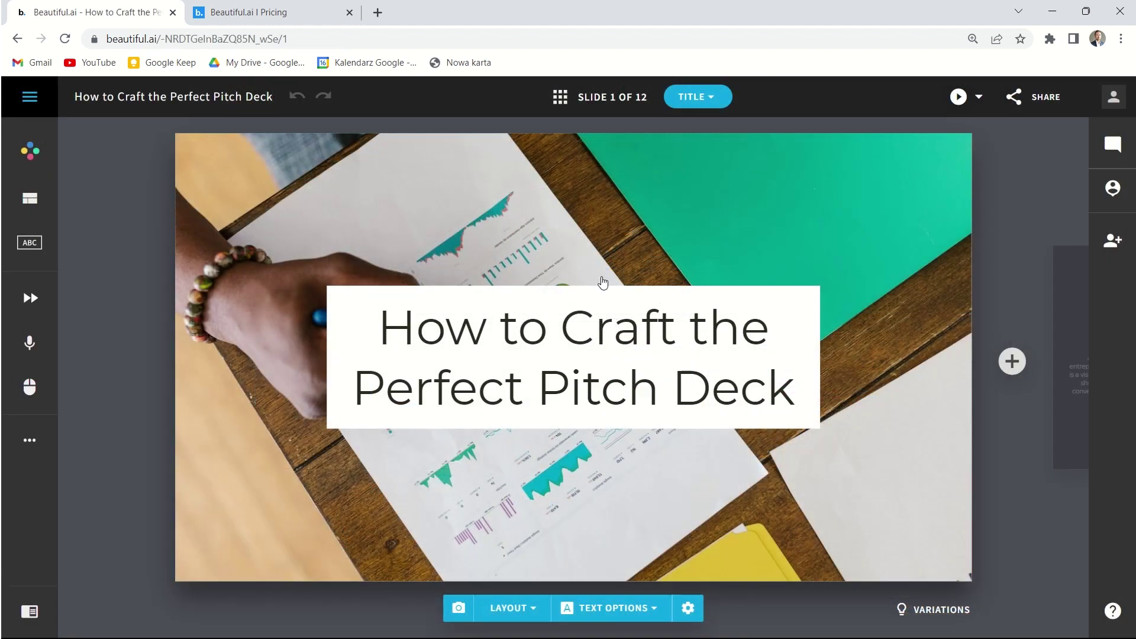
pyautogui.scroll(-1, 758, 334)
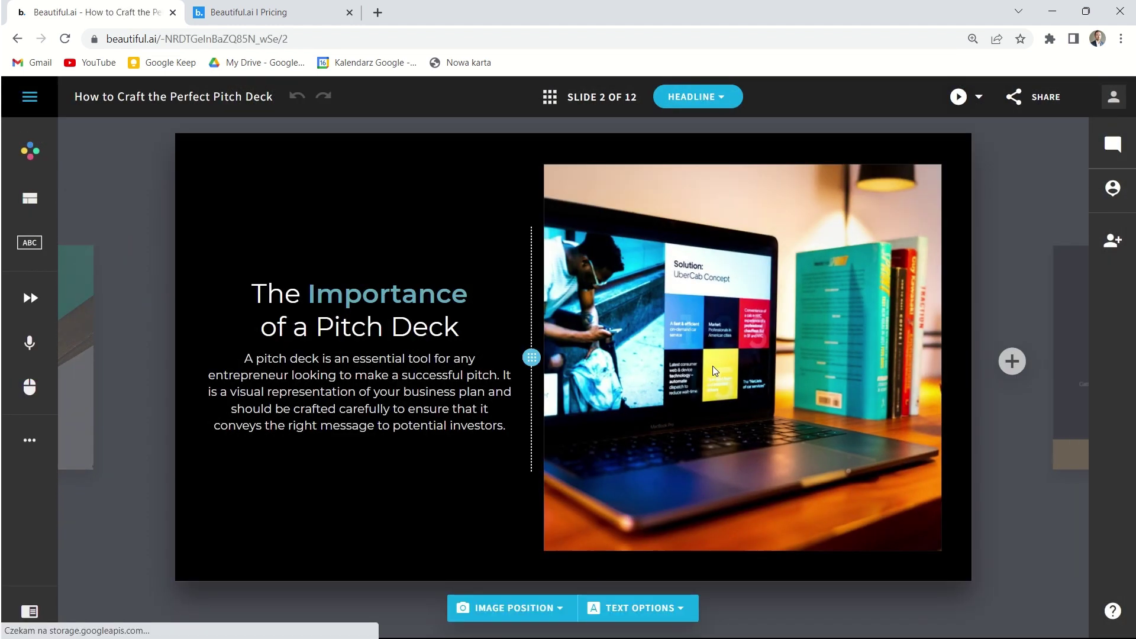
pyautogui.scroll(-1, 713, 372)
pyautogui.scroll(-1, 359, 332)
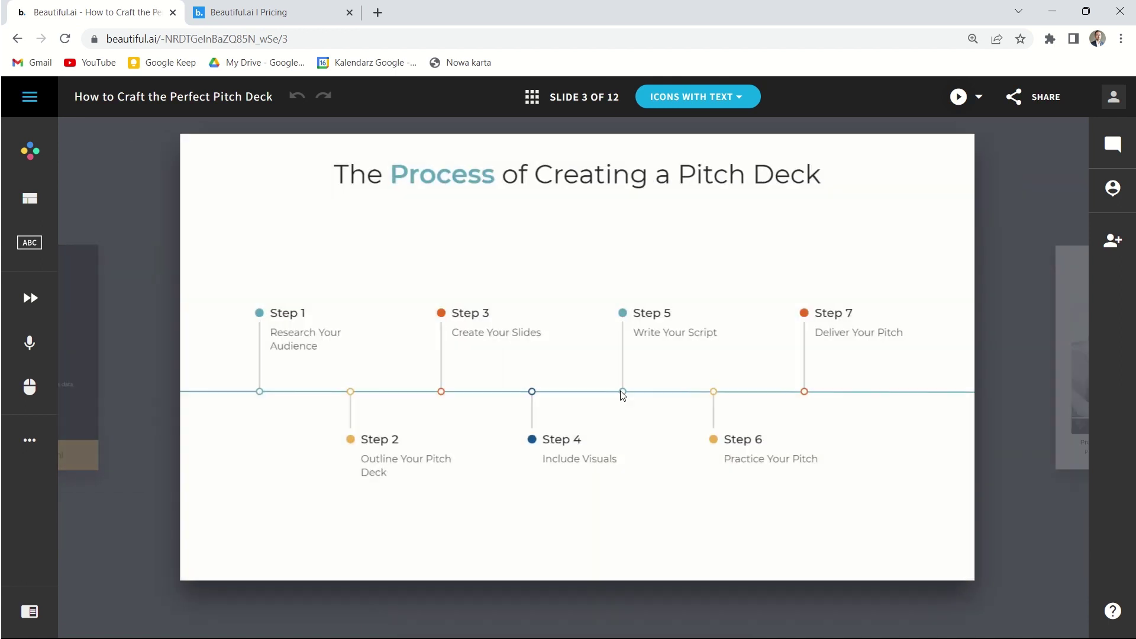
pyautogui.scroll(1, 353, 357)
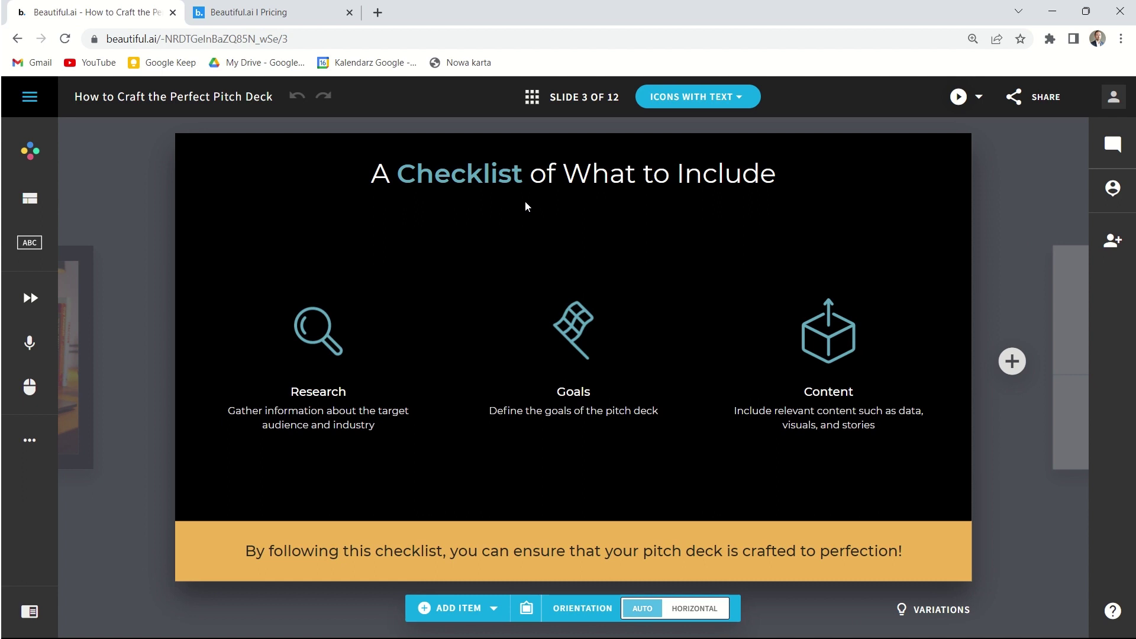
pyautogui.click(495, 173)
pyautogui.tripleClick(495, 172)
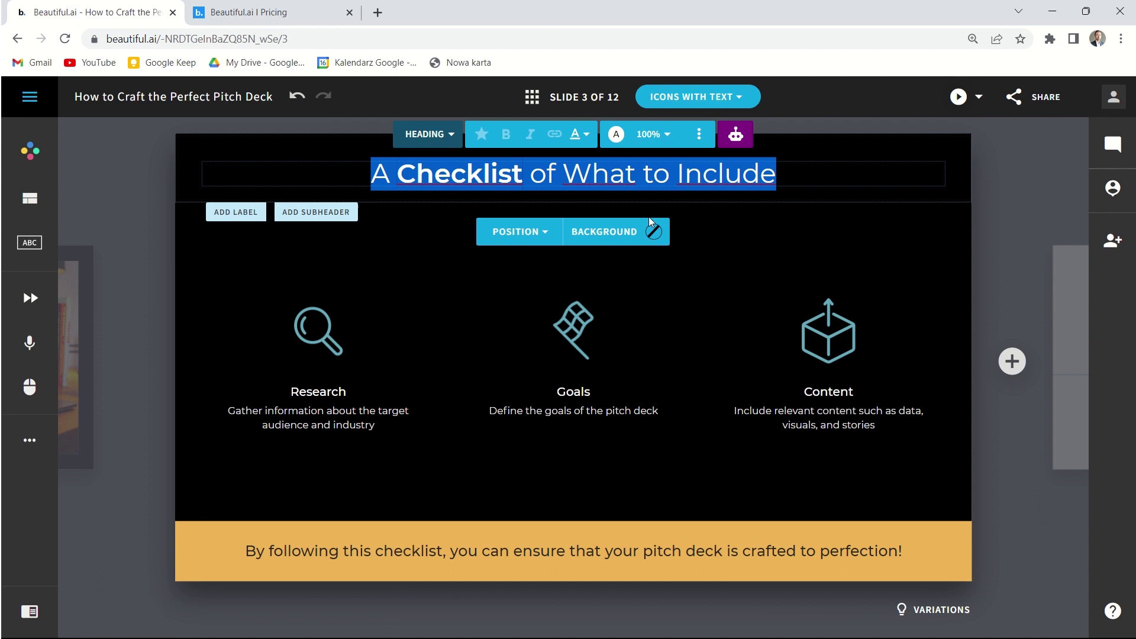
pyautogui.write('Put a ')
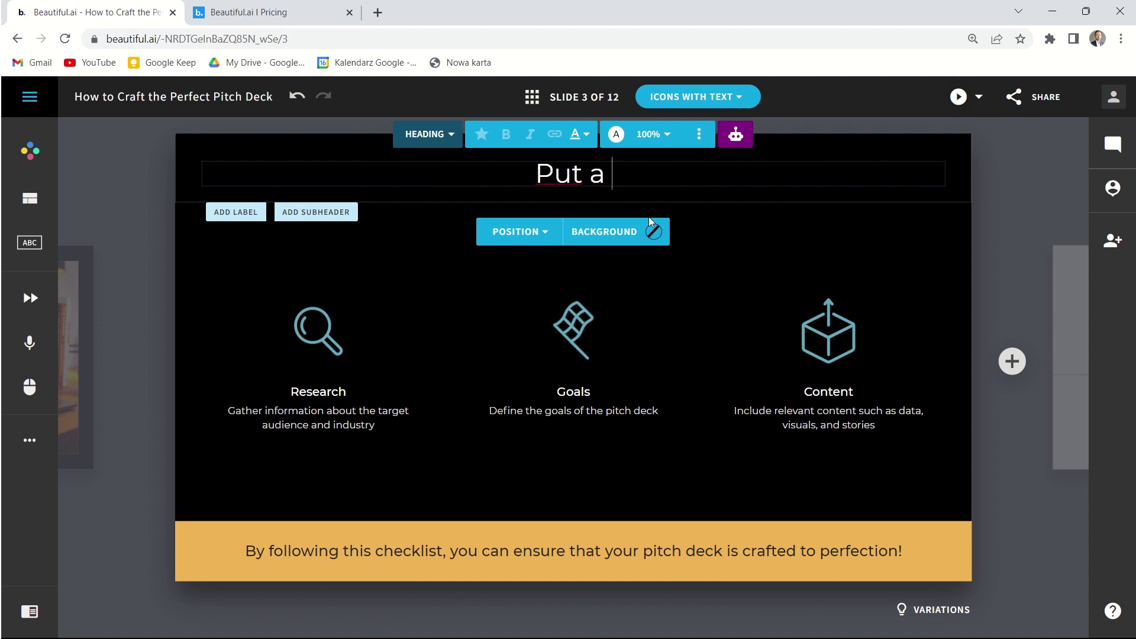
pyautogui.write('new title')
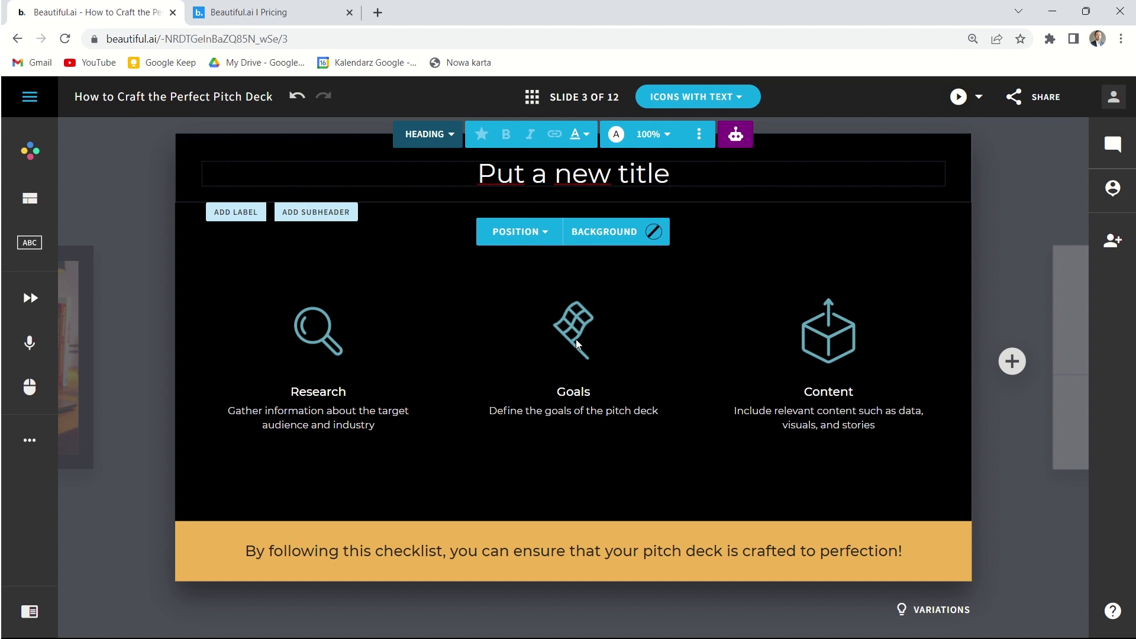
pyautogui.click(583, 329)
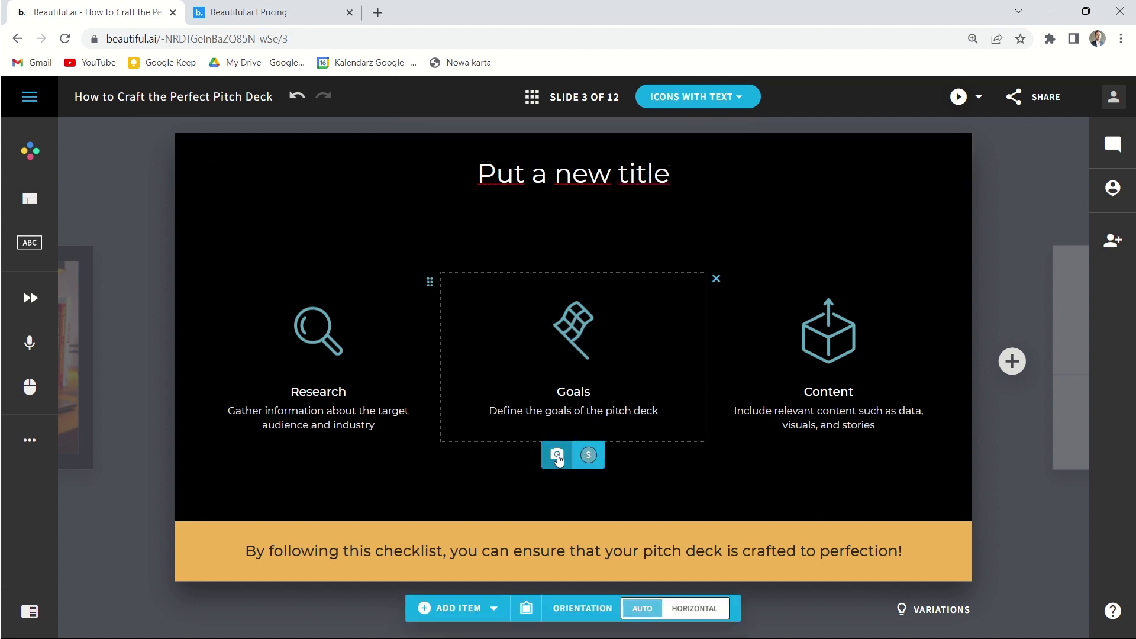
# Step: Replace the Goals item's icon with the inward-arrows icon
pyautogui.click(557, 456)
pyautogui.click(567, 325)
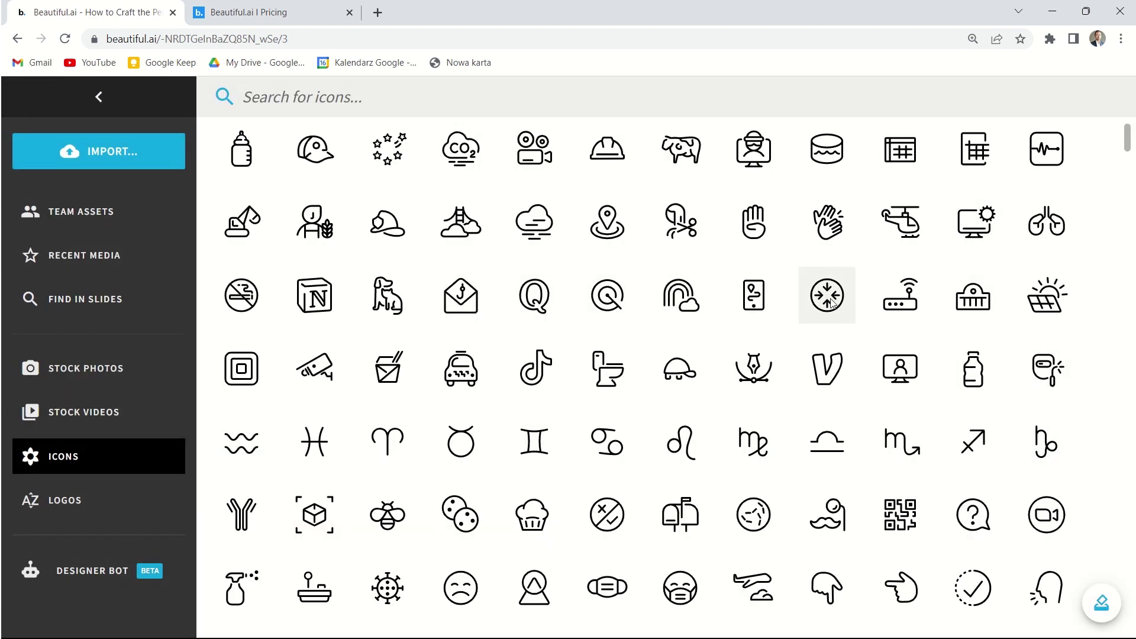
pyautogui.click(831, 301)
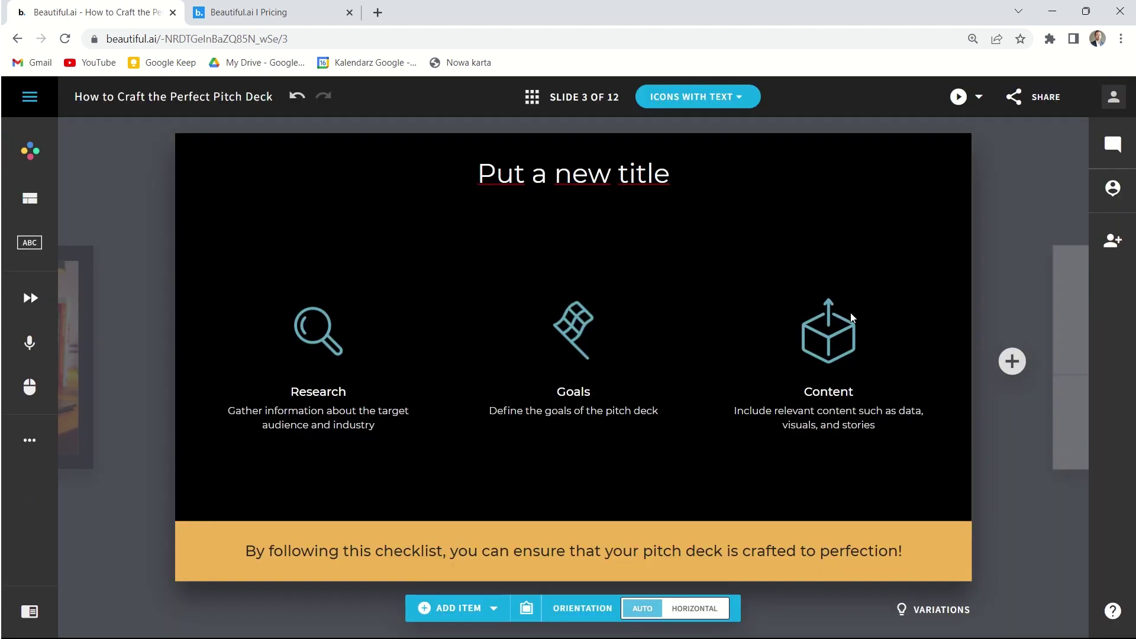
pyautogui.click(314, 388)
pyautogui.click(522, 489)
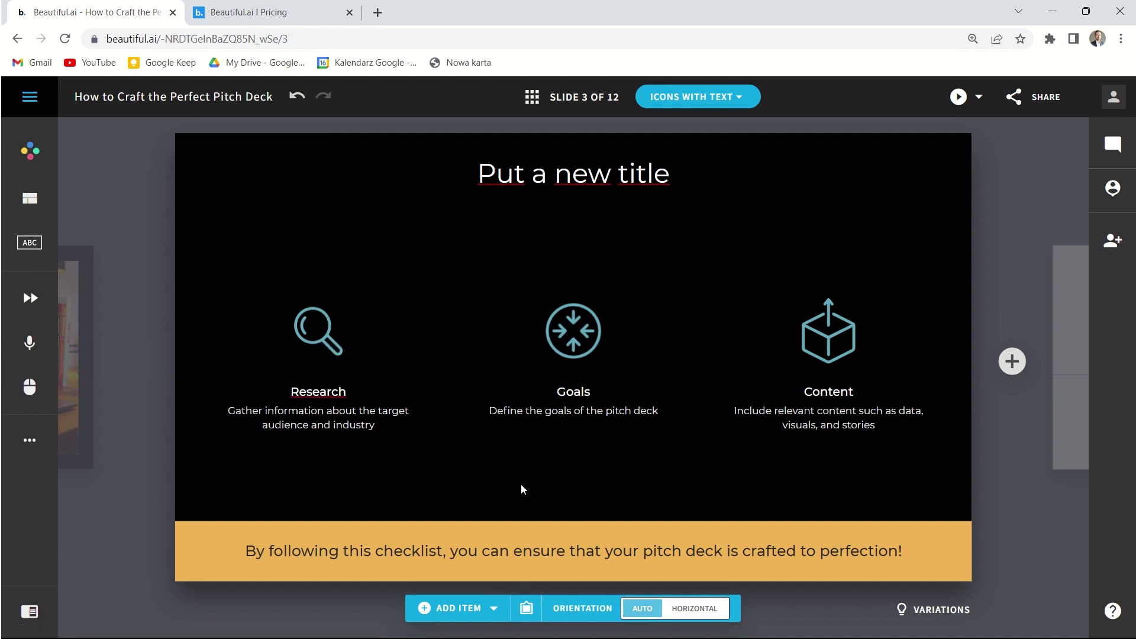
# Step: Add a fourth empty item to the checklist, then move on to slide 5
pyautogui.click(491, 608)
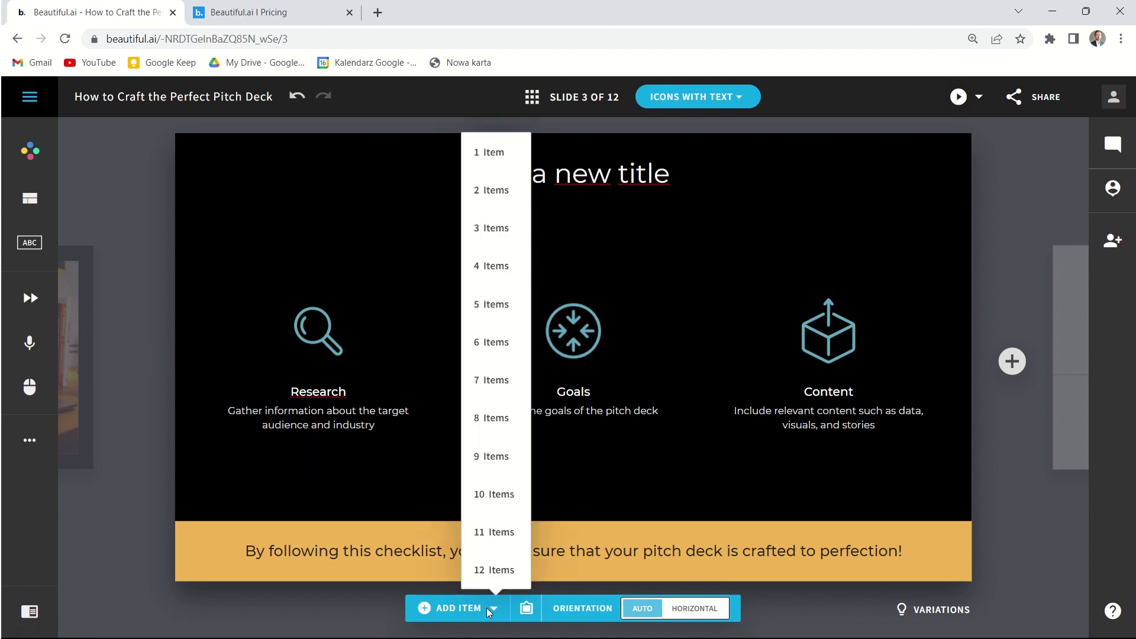
pyautogui.click(450, 609)
pyautogui.moveTo(859, 343)
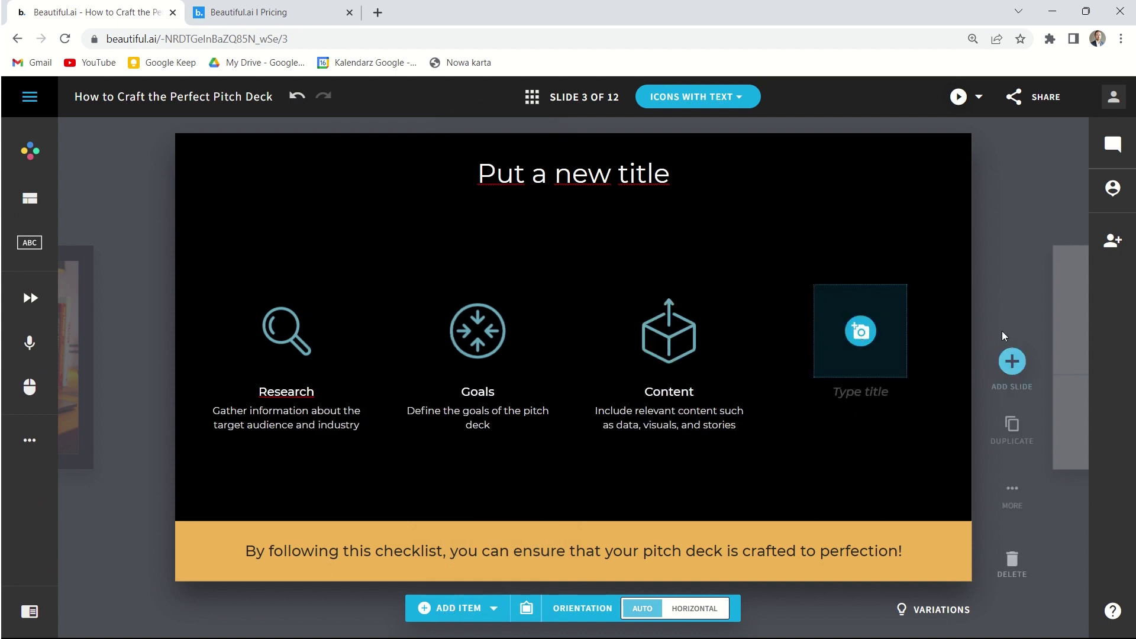
pyautogui.scroll(-1, 983, 325)
pyautogui.scroll(-1, 501, 342)
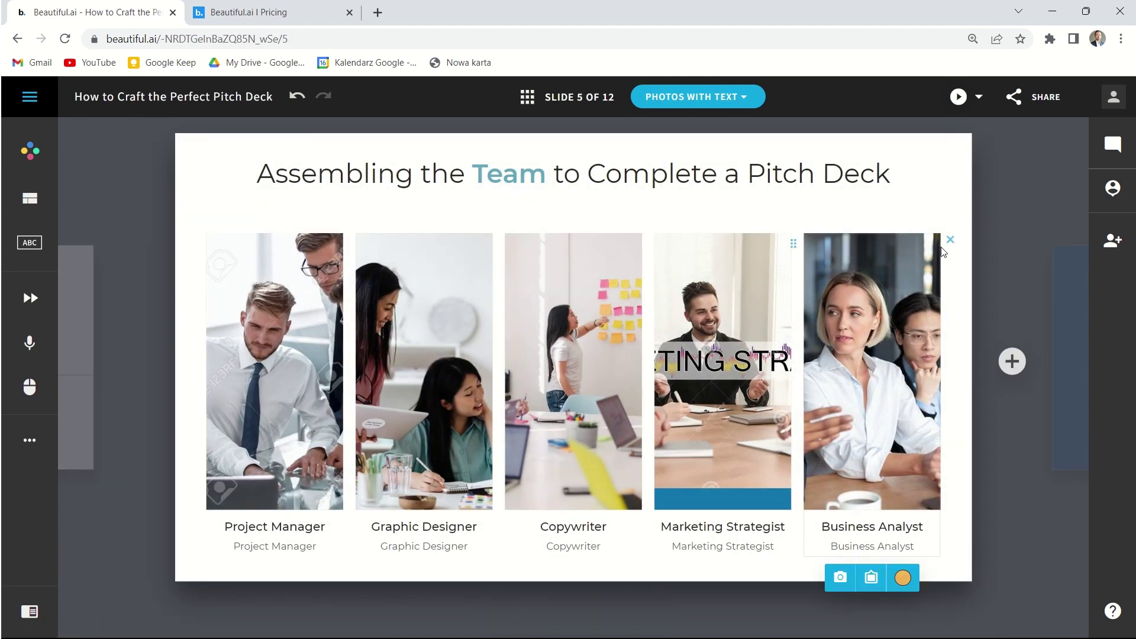
# Step: Delete the Business Analyst and Marketing Strategist photos and add a blank photo item
pyautogui.click(948, 241)
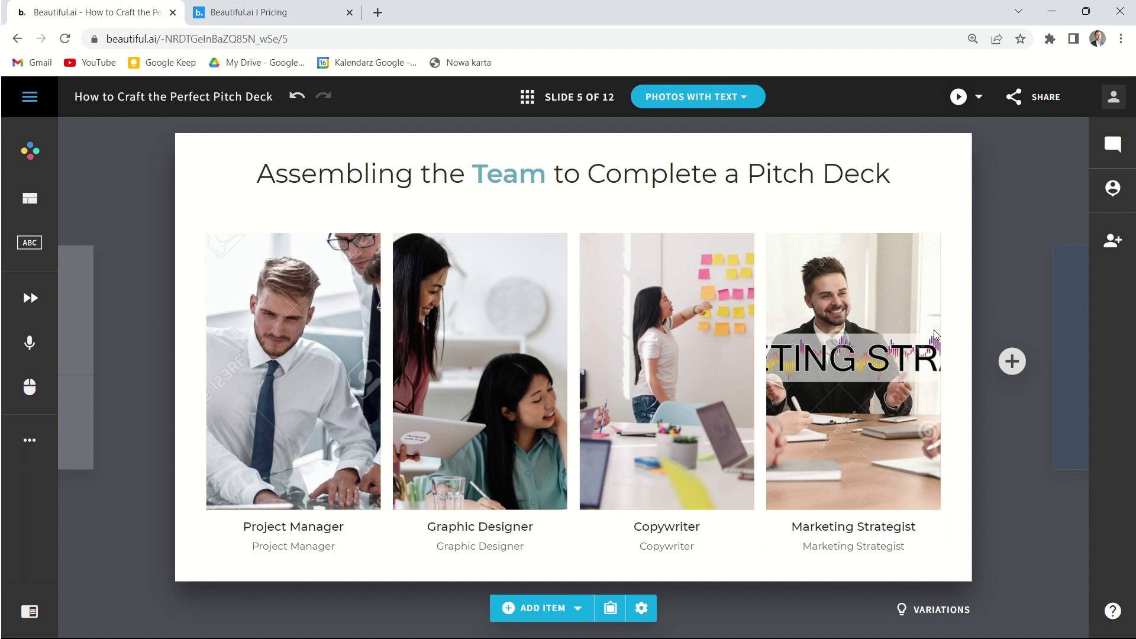
pyautogui.click(866, 289)
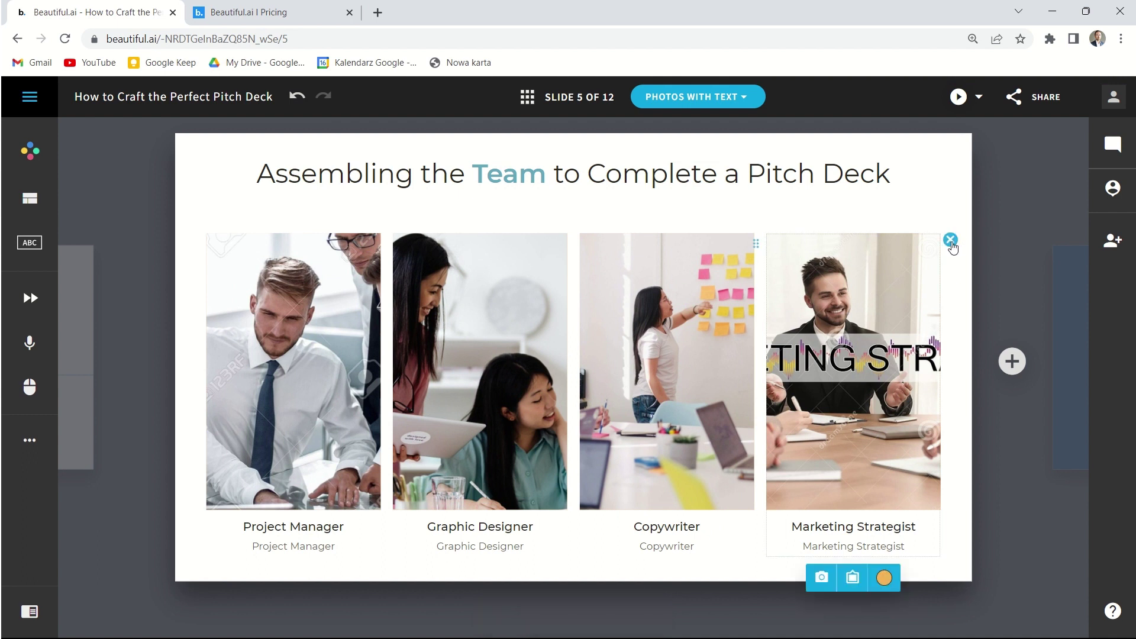
pyautogui.click(950, 241)
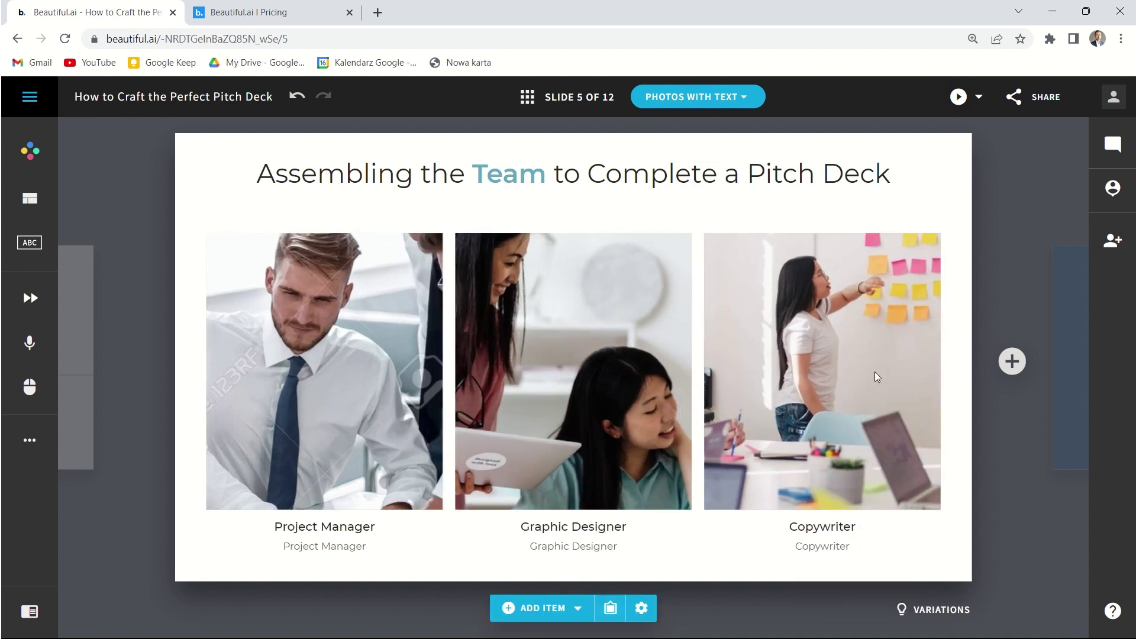
pyautogui.click(557, 612)
pyautogui.scroll(-1, 539, 339)
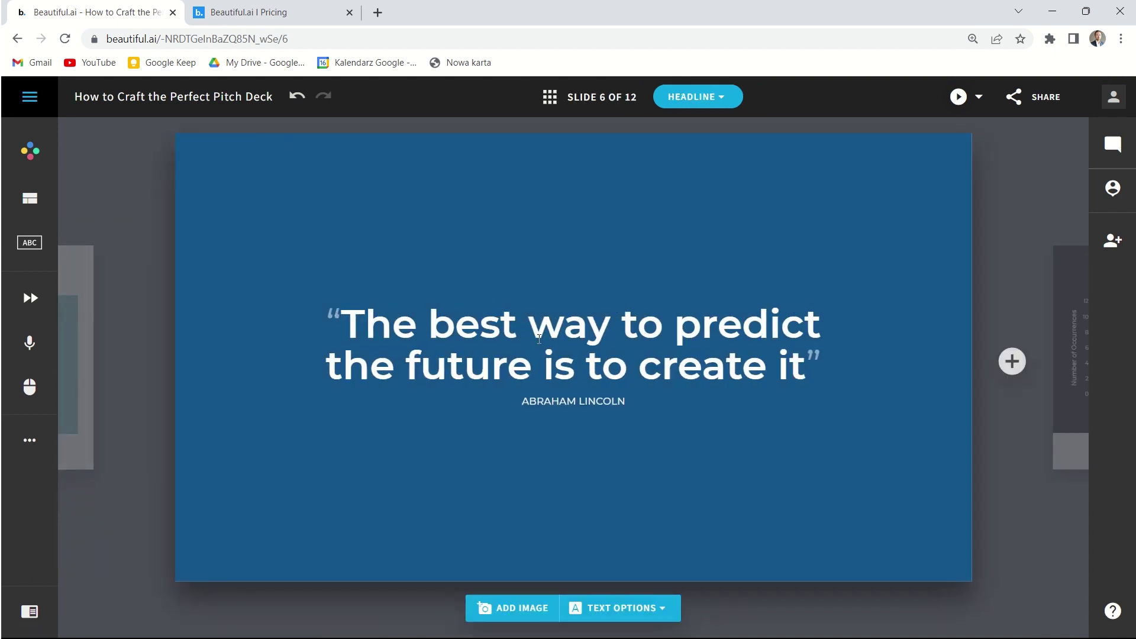
# Step: Replace slide 6's quote text with 'sakdjsad ds adas'
pyautogui.click(539, 339)
pyautogui.doubleClick(681, 364)
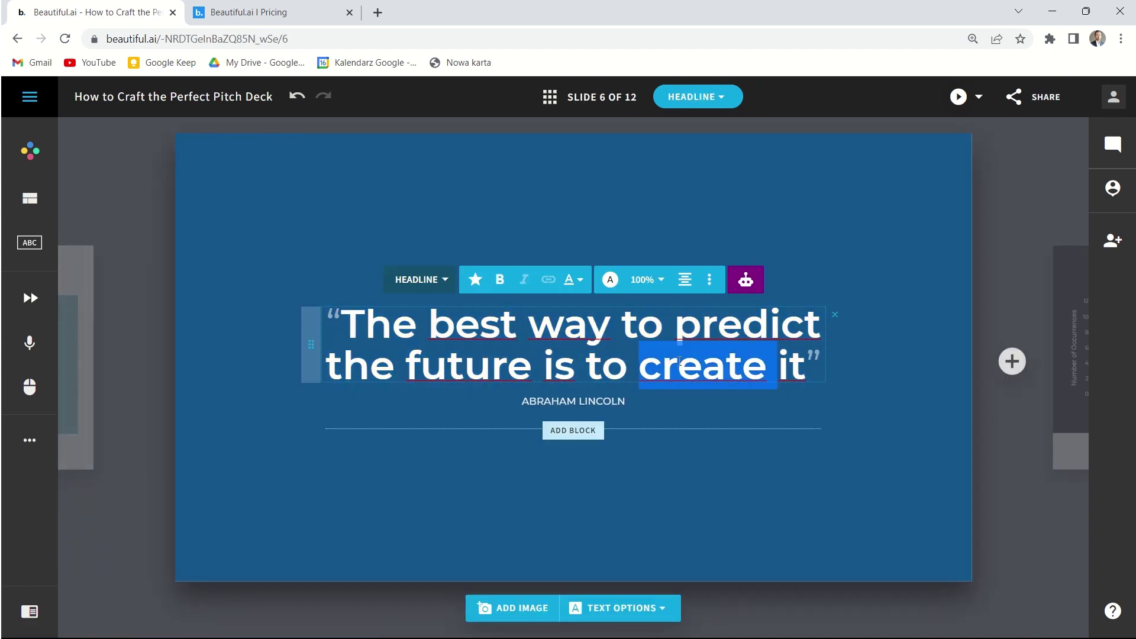
pyautogui.write('a')
pyautogui.hotkey('ctrl', 'a')
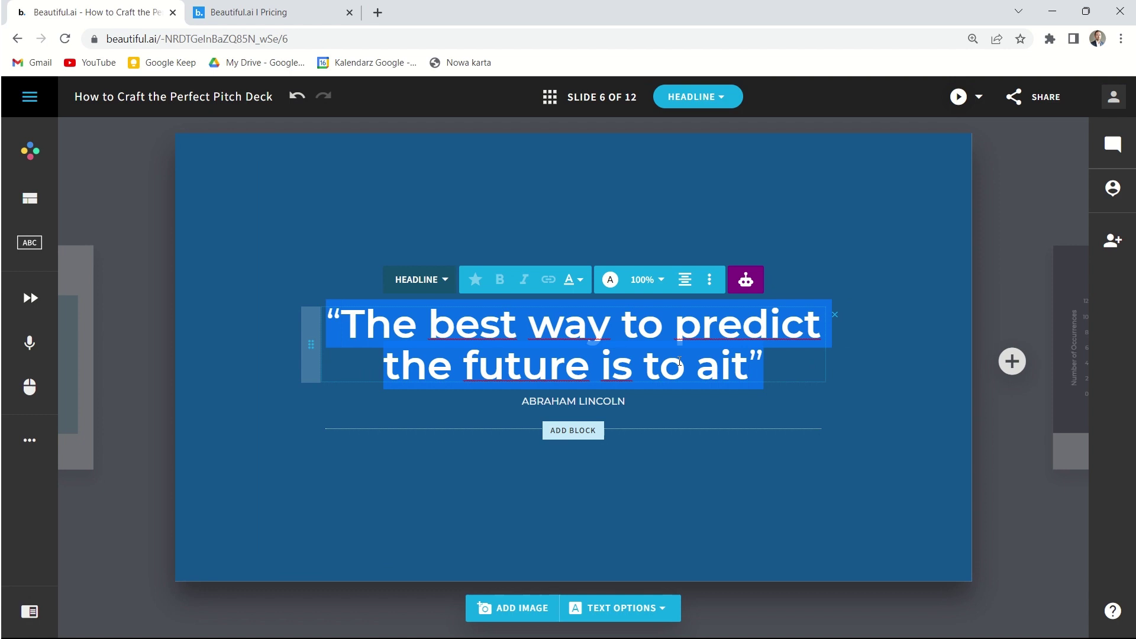
pyautogui.write('sakdjsad ds adas')
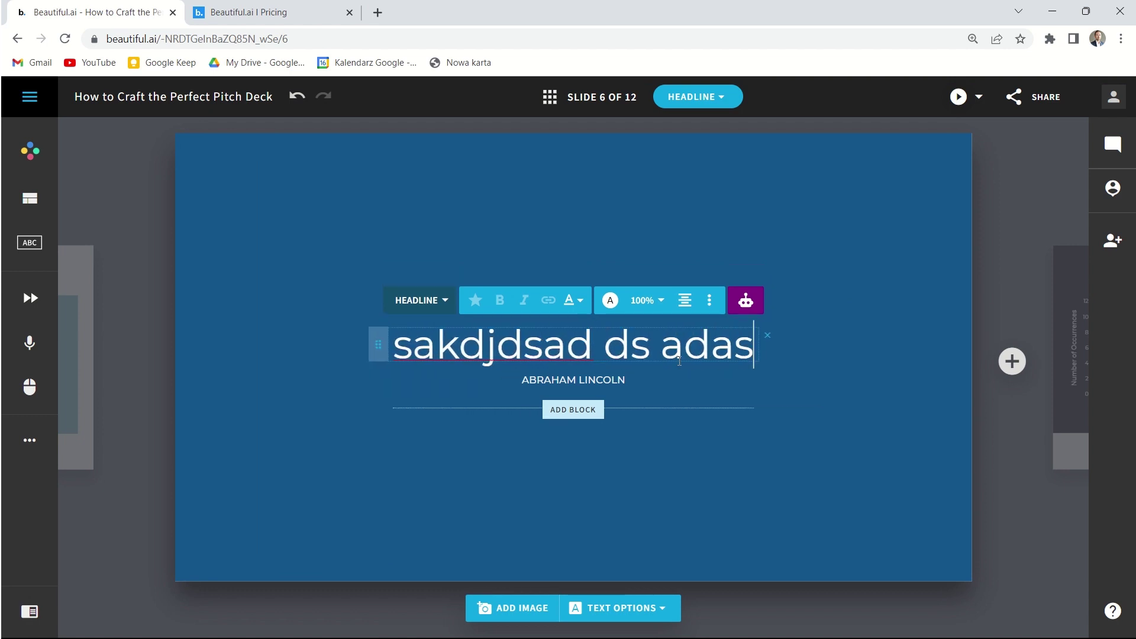
# Step: Add an empty headline block below the slide's attribution
pyautogui.click(567, 413)
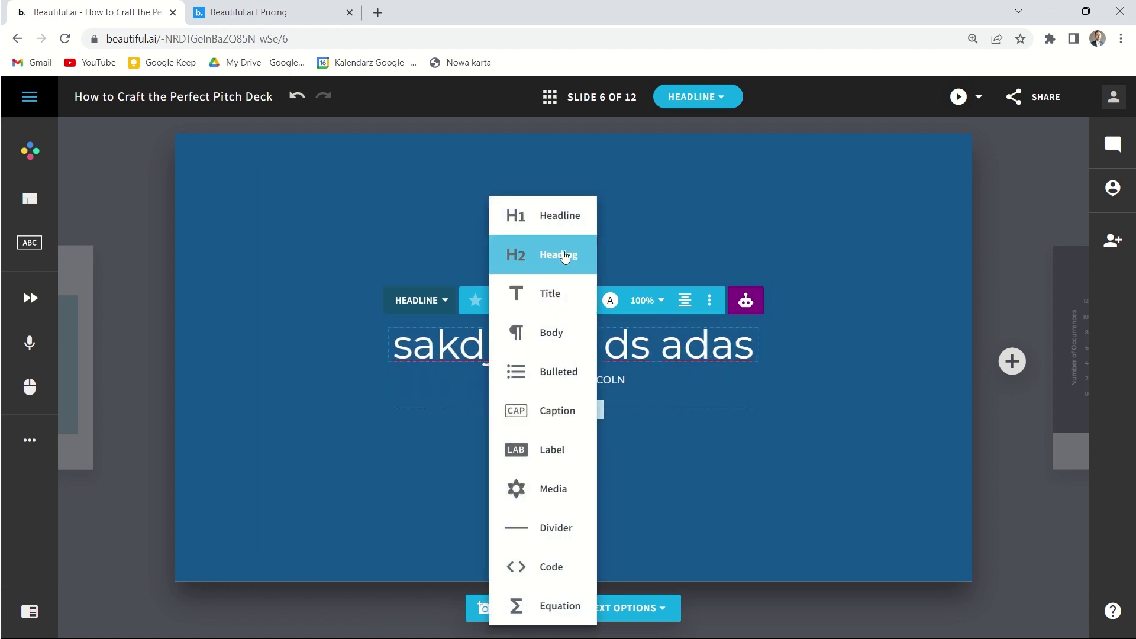
pyautogui.click(551, 224)
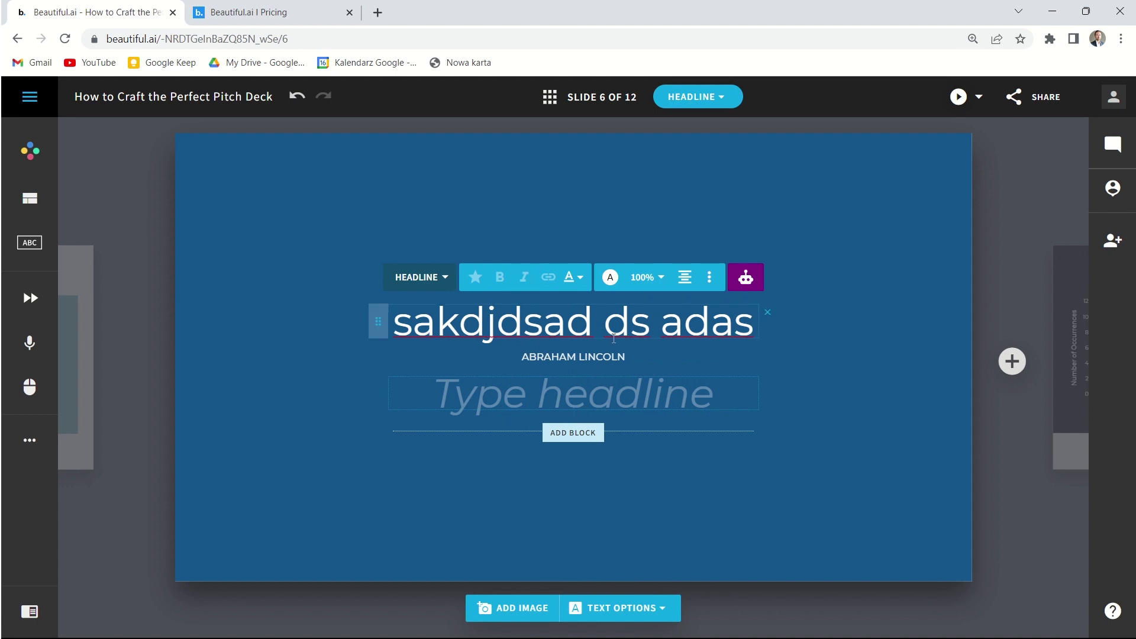
pyautogui.click(710, 278)
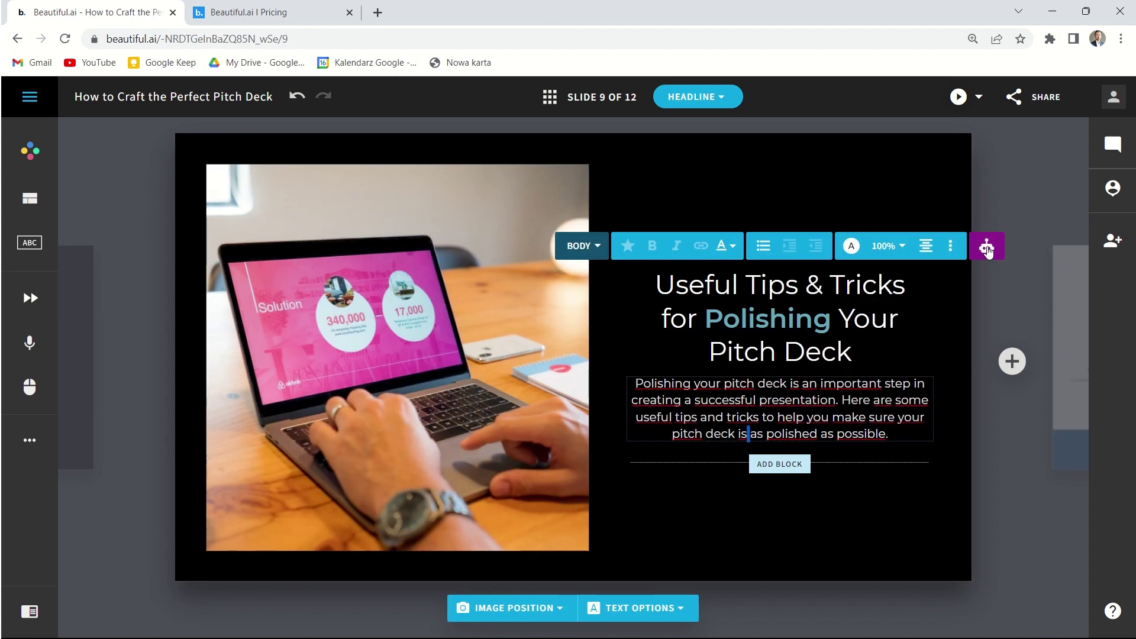
# Step: Use the AI Change Text option to make slide 9's body text simpler to understand
pyautogui.click(986, 246)
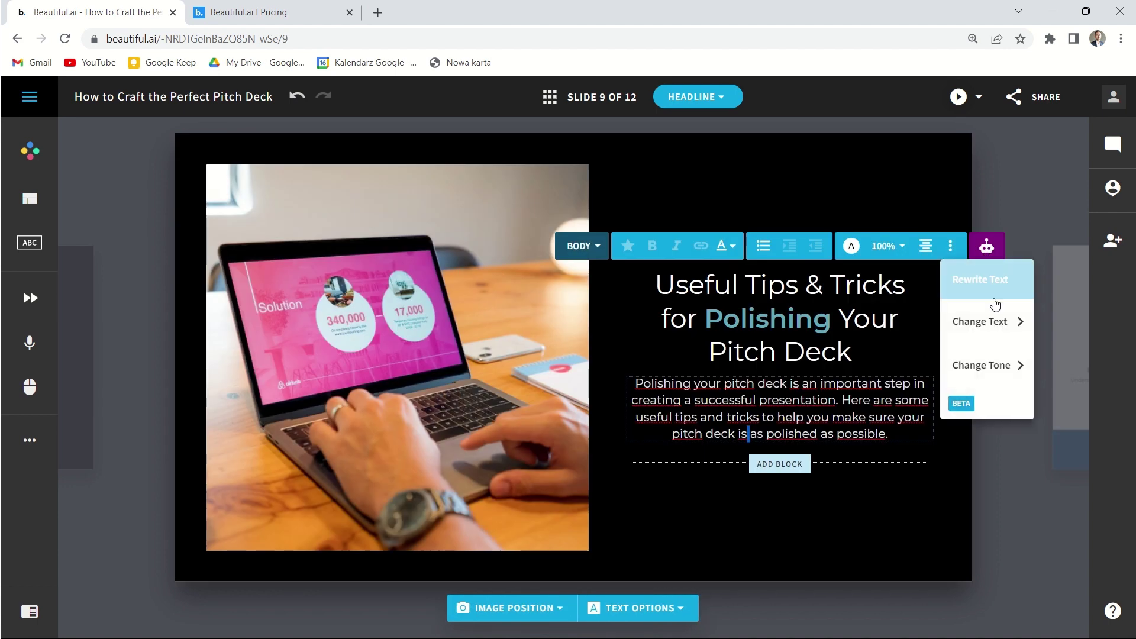
pyautogui.moveTo(995, 326)
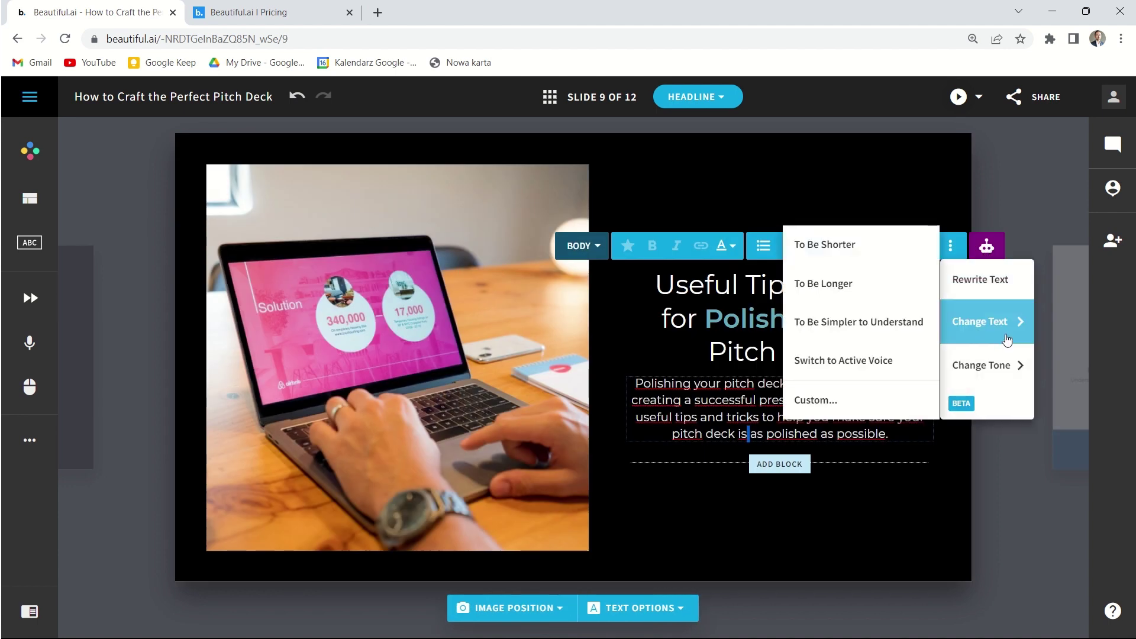
pyautogui.click(895, 325)
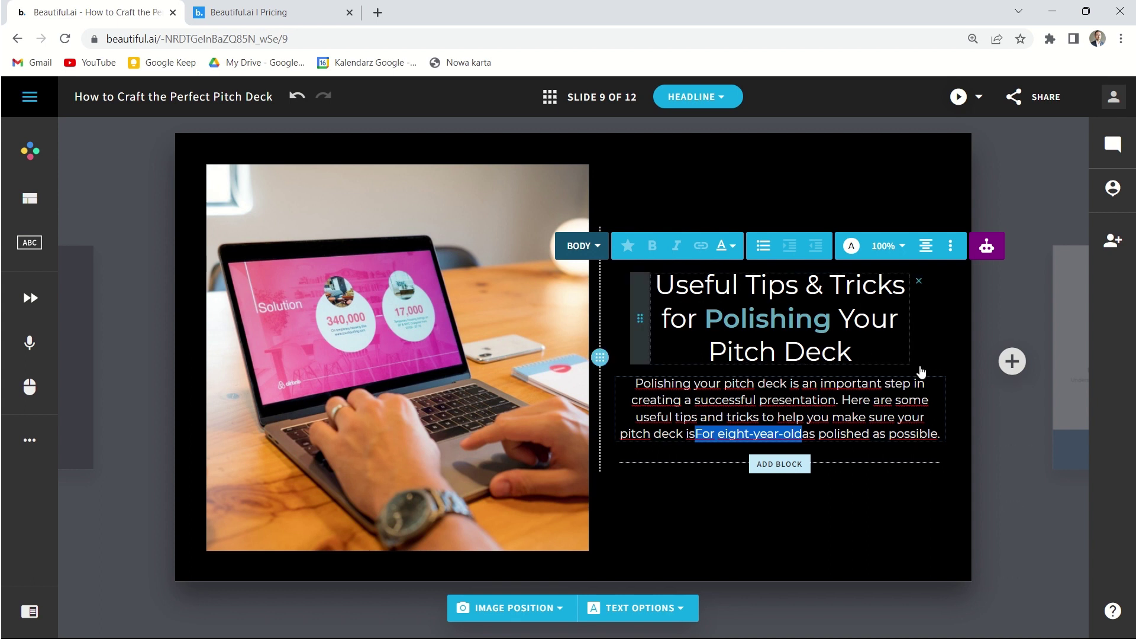
pyautogui.scroll(-1, 918, 375)
# Step: Add the Executive Summary text-boxes template (Product, Market, Financial, Team) as slide 13
pyautogui.scroll(-1, 864, 371)
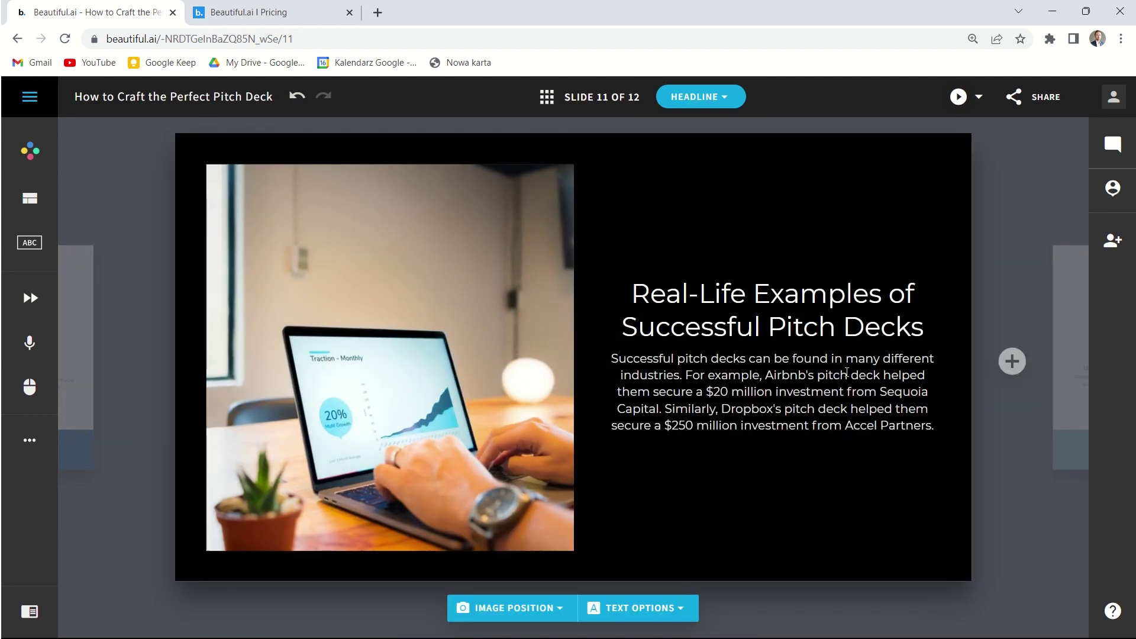
pyautogui.scroll(-1, 829, 380)
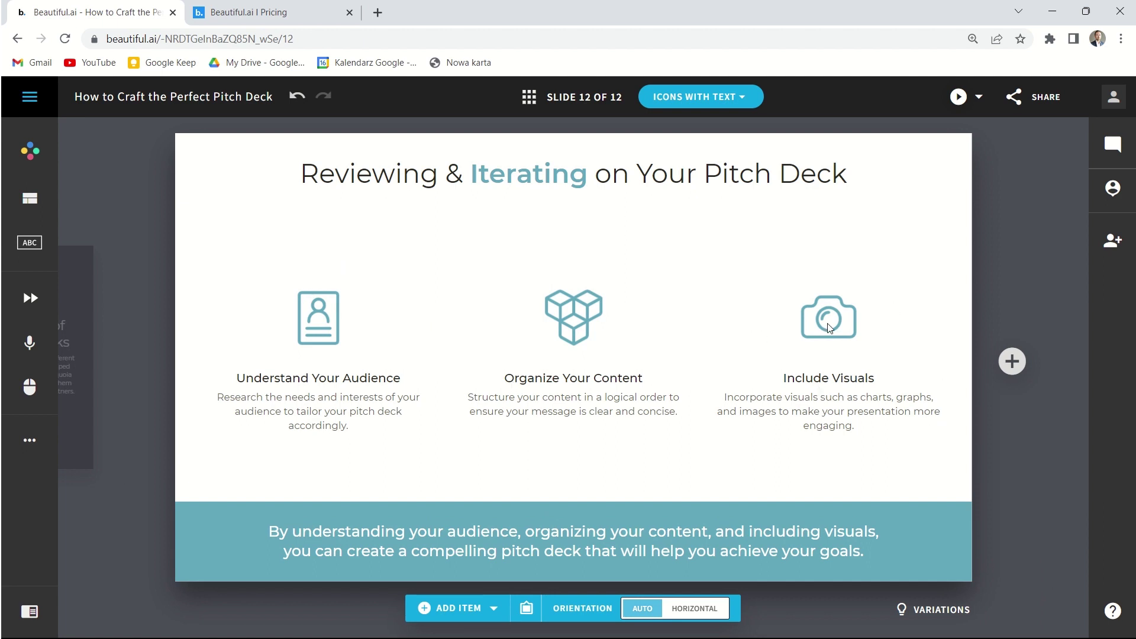
pyautogui.click(1013, 364)
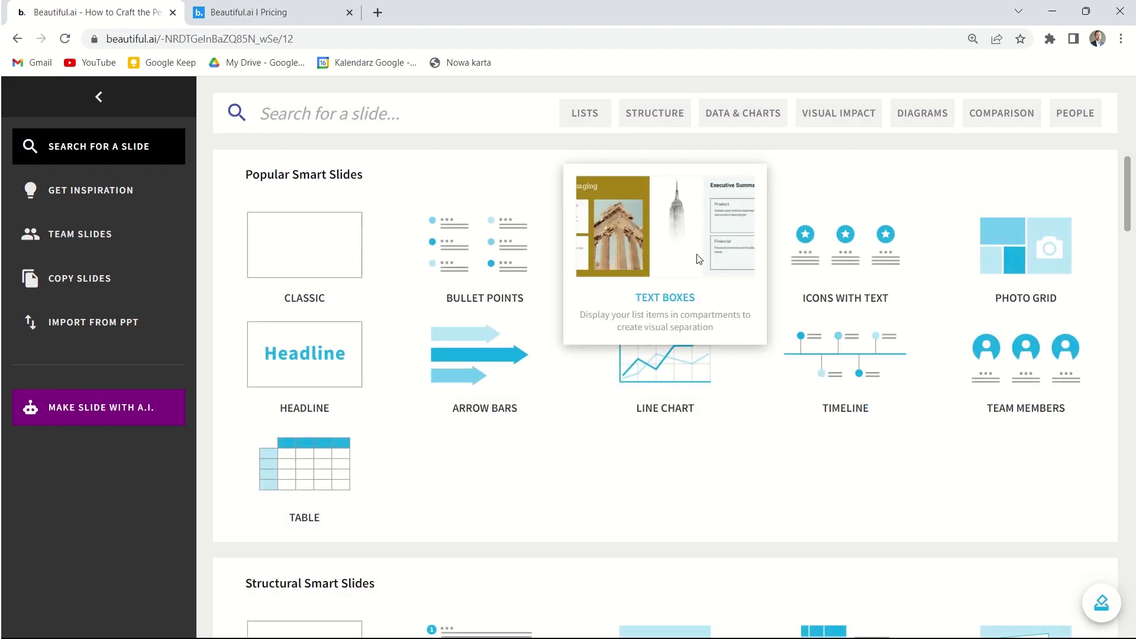
pyautogui.click(665, 243)
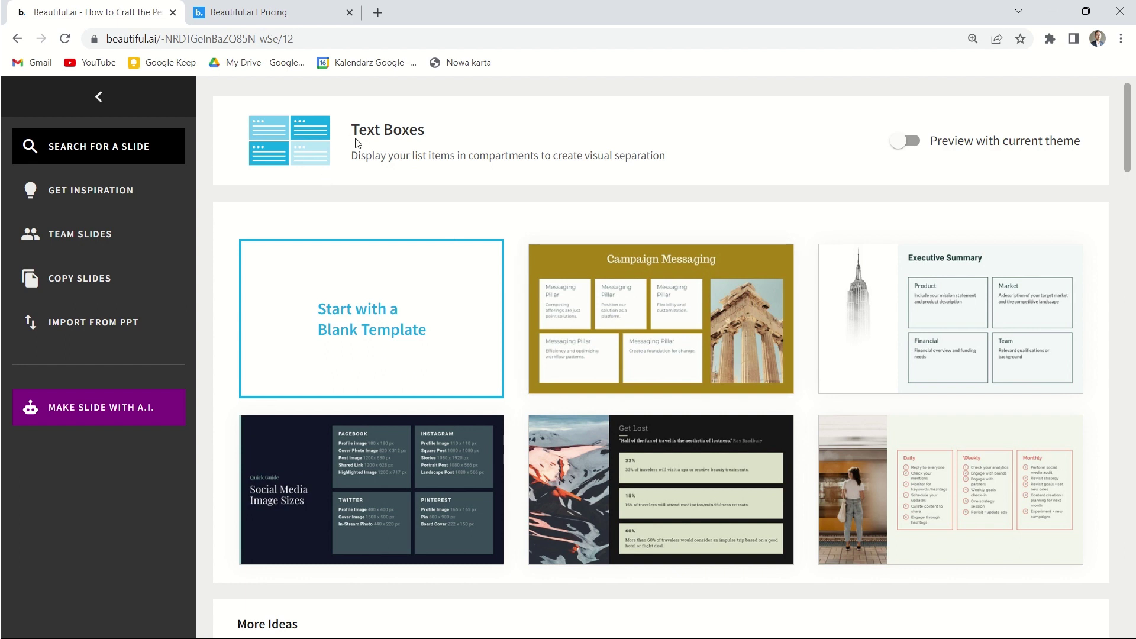
pyautogui.scroll(-1, 965, 249)
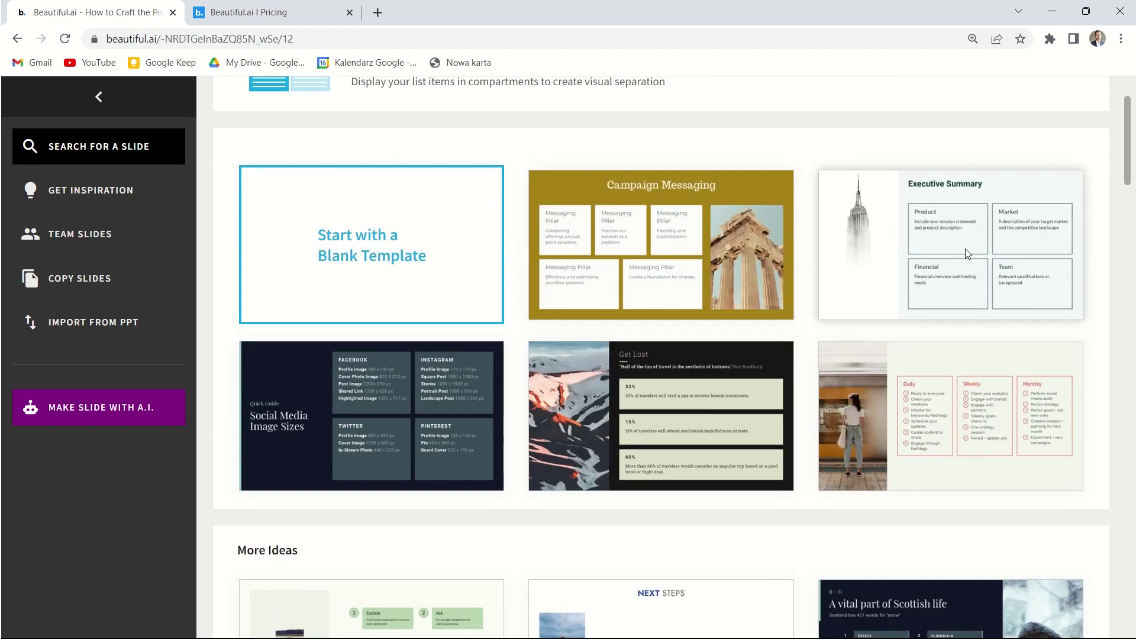
pyautogui.click(972, 254)
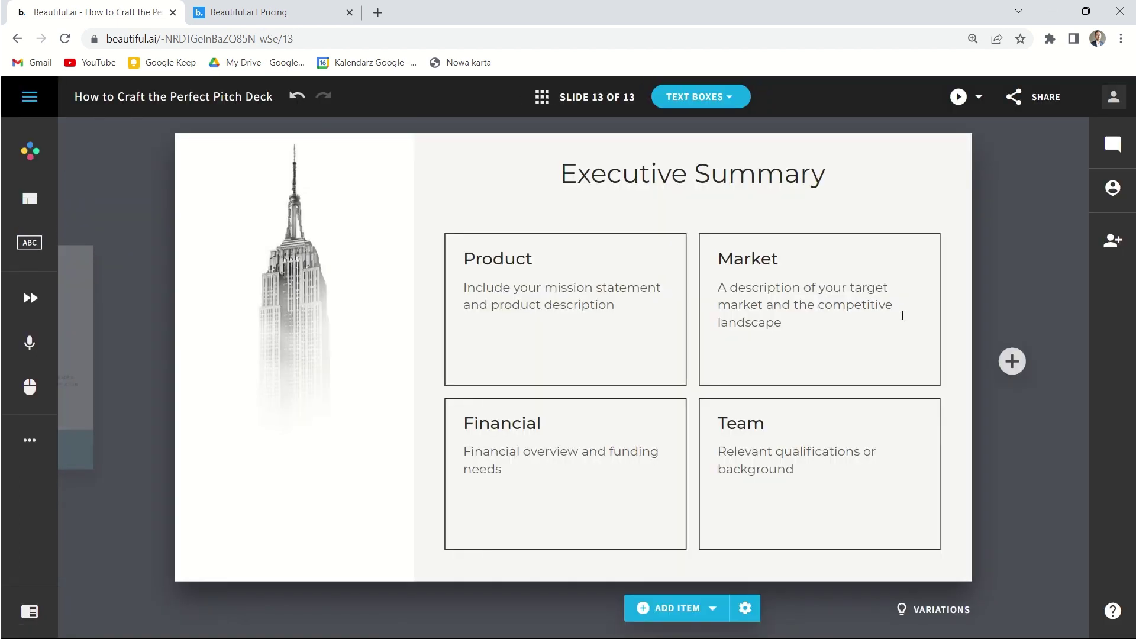
# Step: Rename the Team box to 'Pitch decks', add an empty fifth box, and move Market bottom-right
pyautogui.click(516, 268)
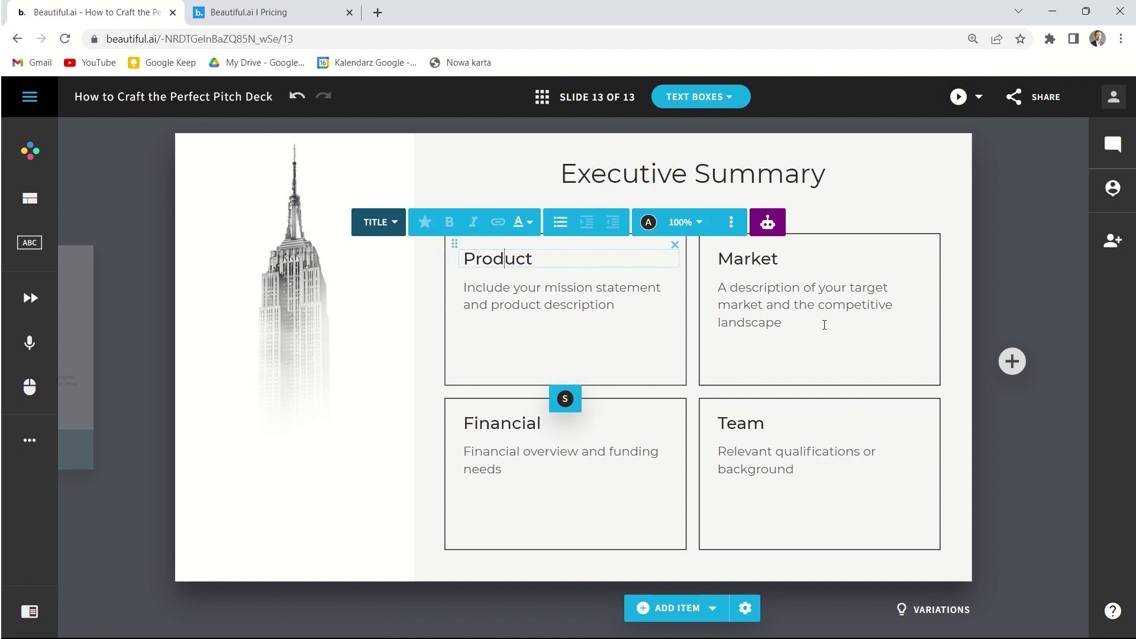
pyautogui.doubleClick(755, 423)
pyautogui.write('P')
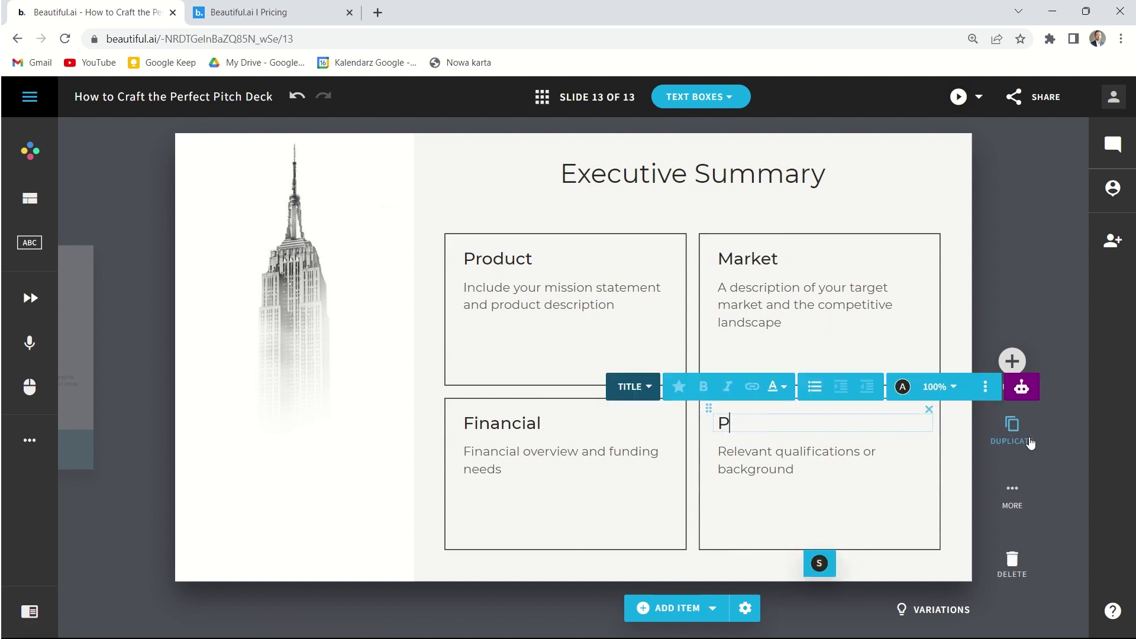
pyautogui.write('itch decks')
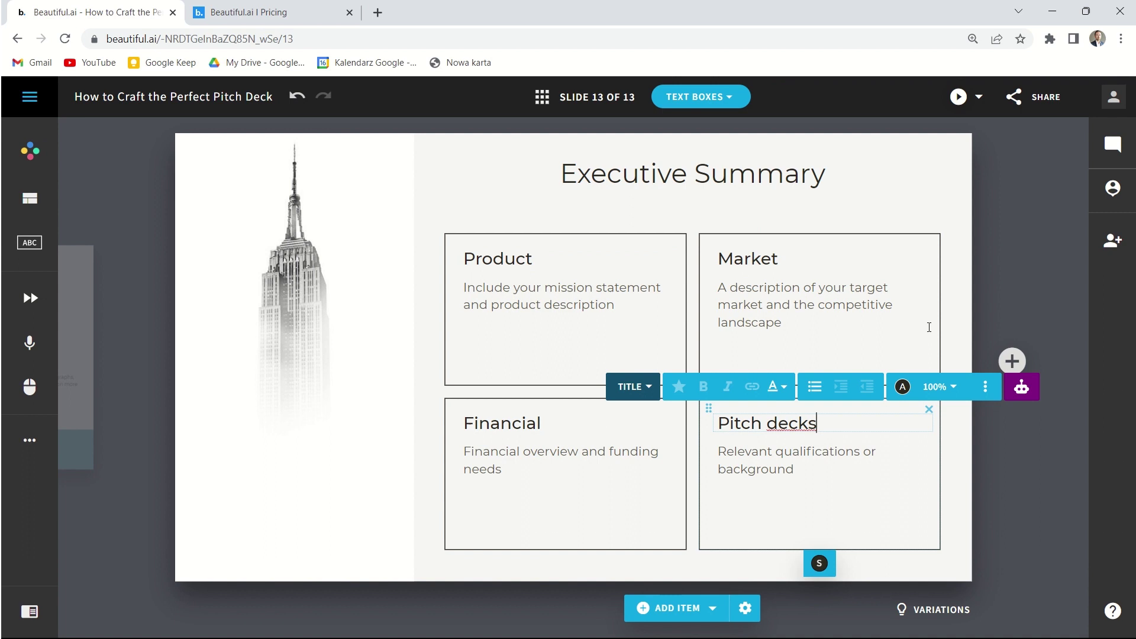
pyautogui.click(903, 215)
pyautogui.click(681, 610)
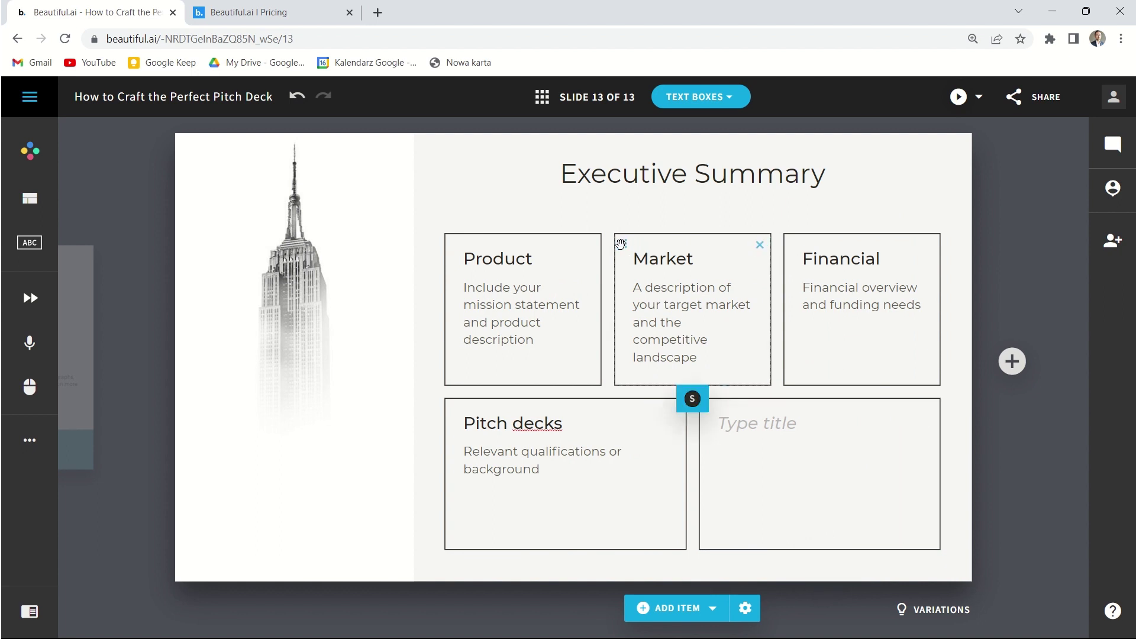
pyautogui.moveTo(621, 243); pyautogui.dragTo(623, 408)
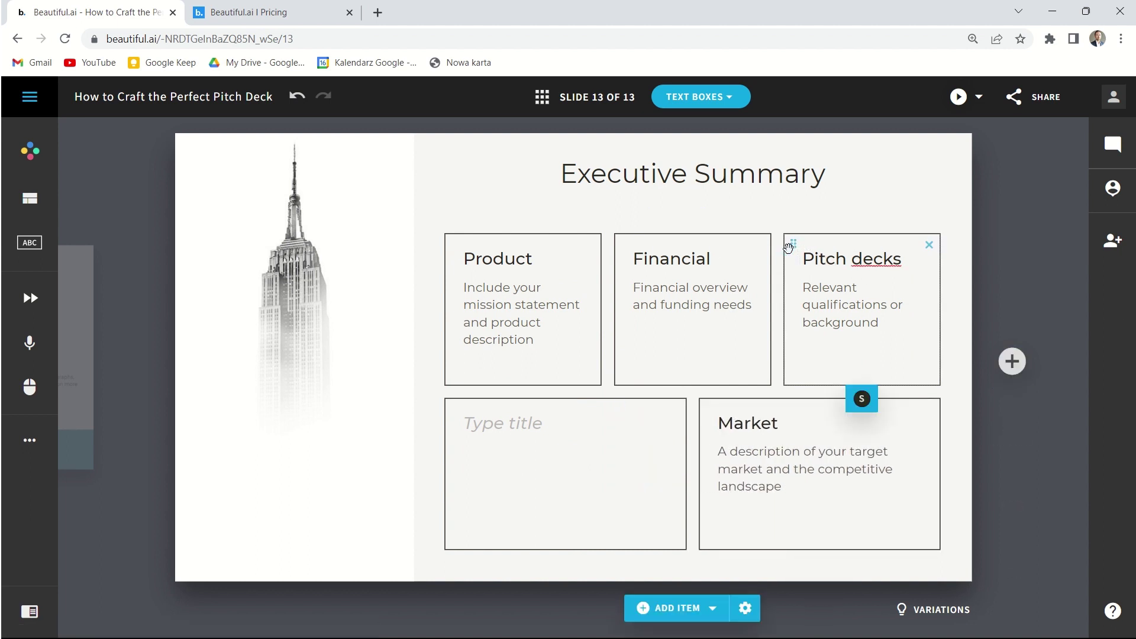
# Step: Add the Campaign Objectives arrow-bars slide and set it to show five arrows
pyautogui.click(1012, 361)
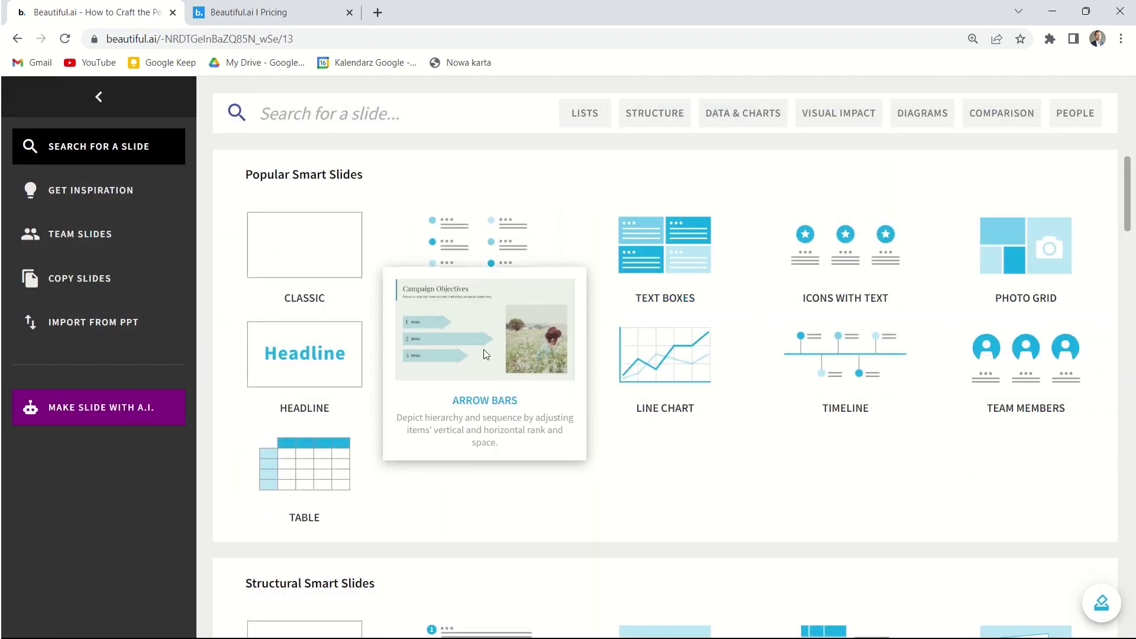
pyautogui.click(484, 336)
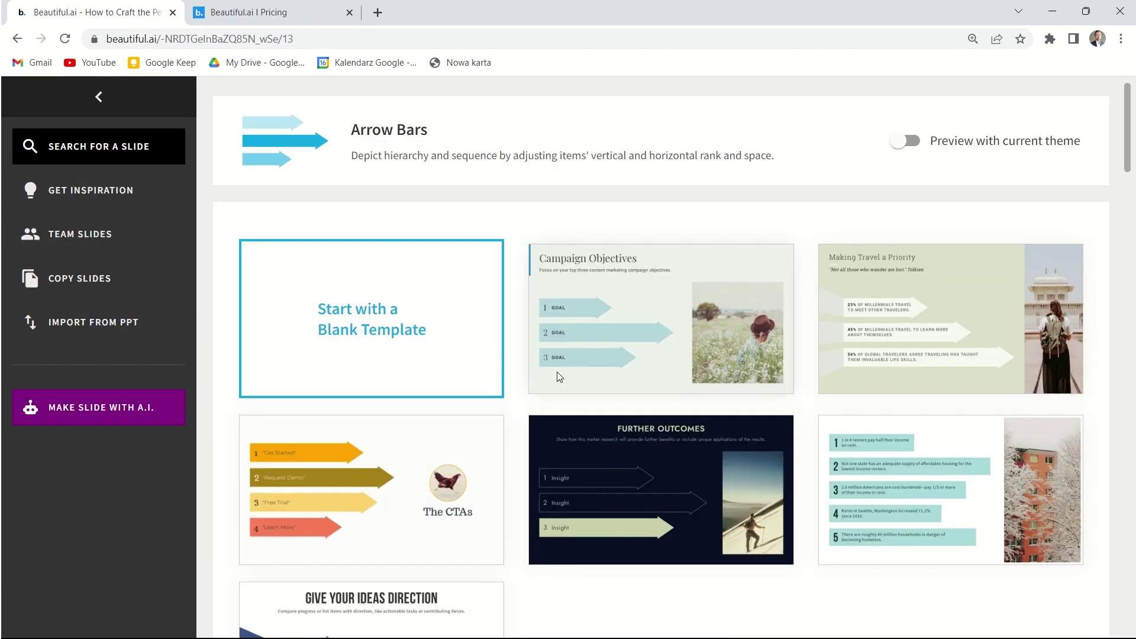
pyautogui.click(647, 298)
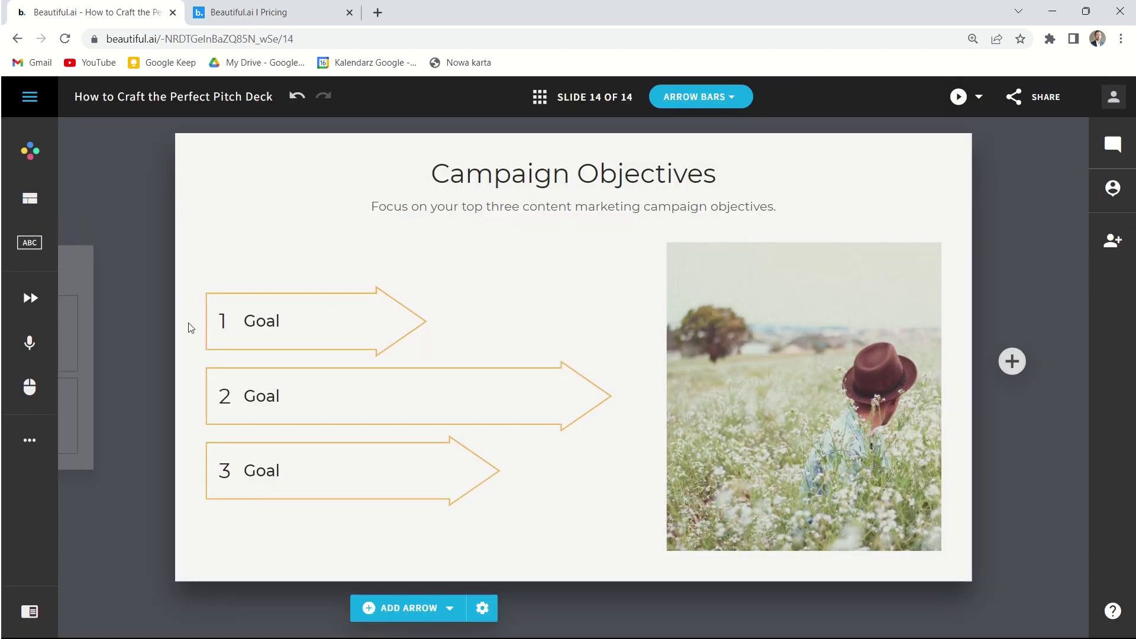
pyautogui.click(450, 607)
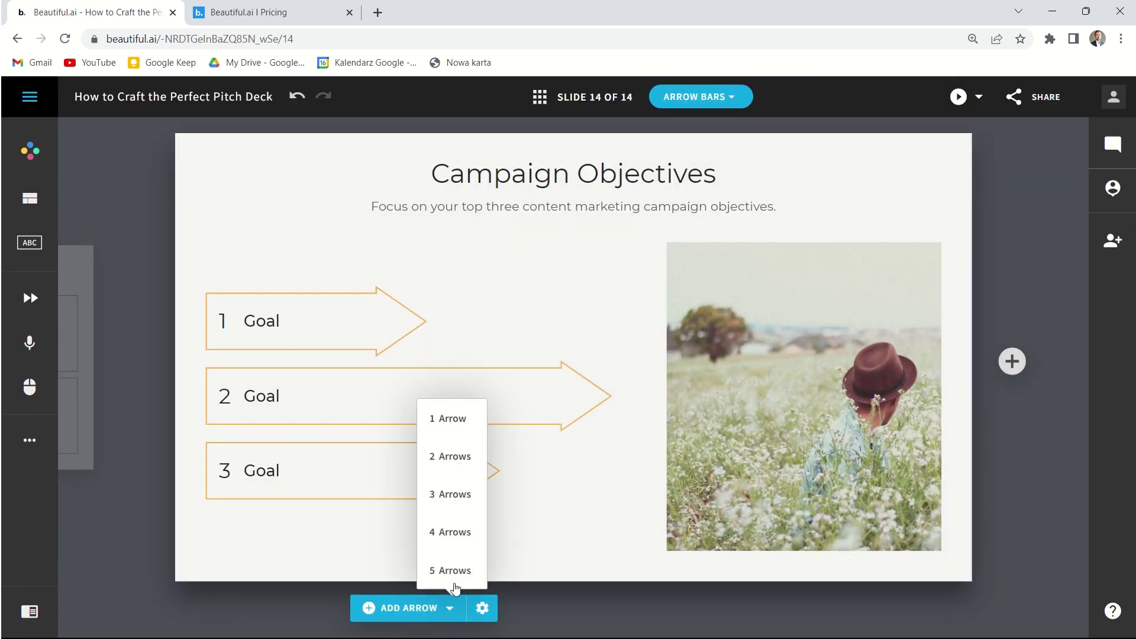
pyautogui.click(454, 569)
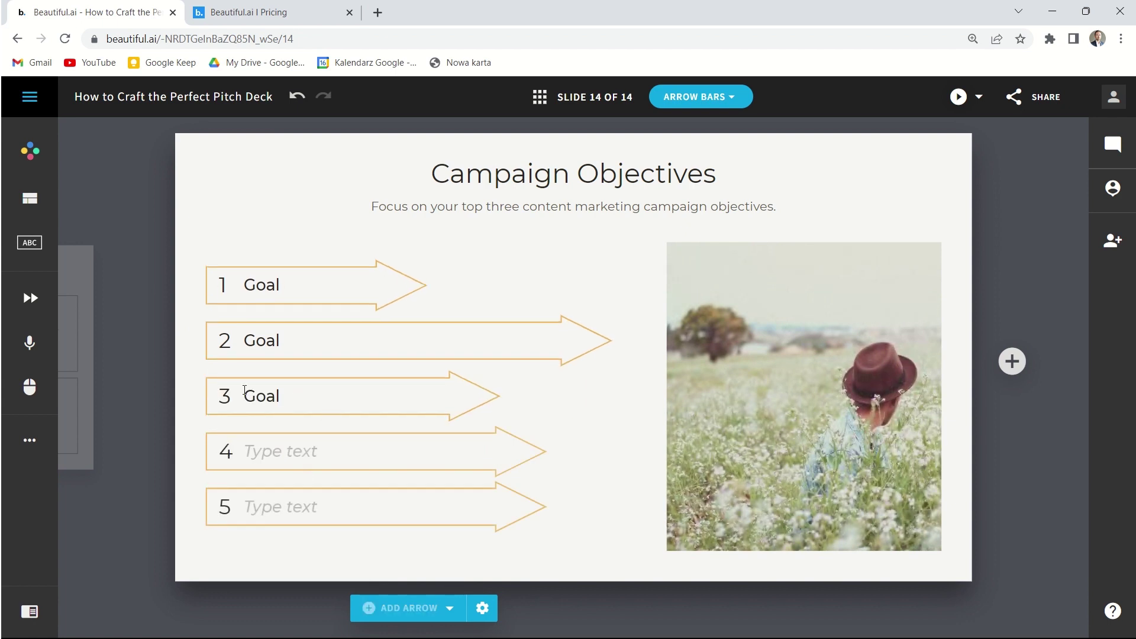
# Step: Change the second arrow's text from 'Goal' to 'Perspective'
pyautogui.click(261, 340)
pyautogui.doubleClick(260, 341)
pyautogui.write('Pe')
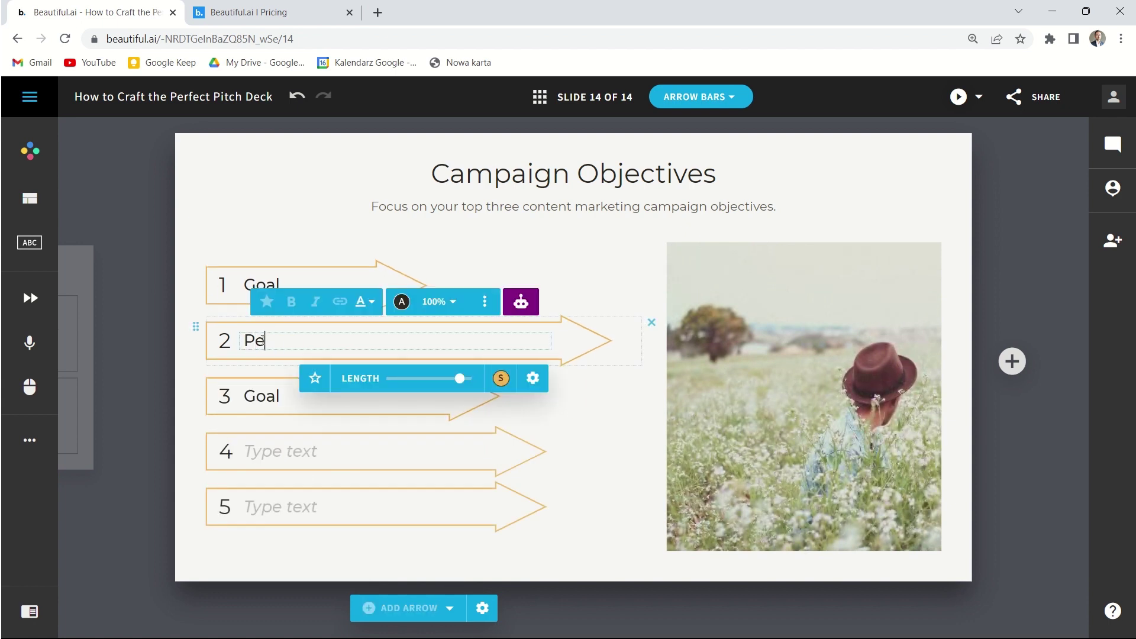
pyautogui.write('rc')
pyautogui.write('ctive')
pyautogui.click(444, 248)
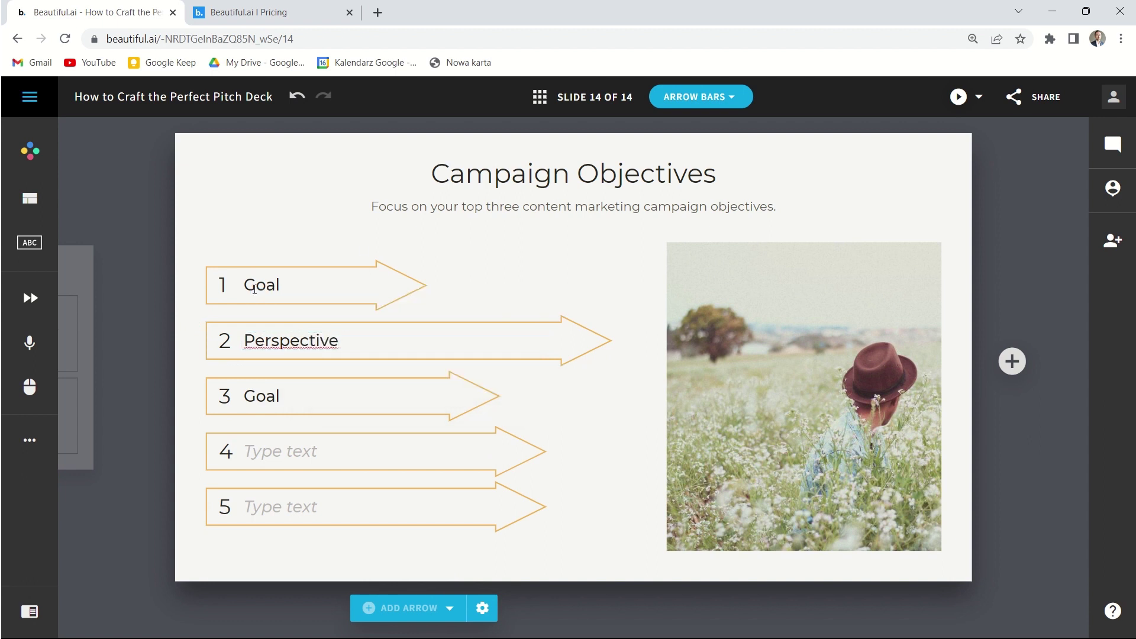
# Step: Move the Perspective arrow to the top slot and shorten it to fit its word
pyautogui.click(216, 344)
pyautogui.moveTo(196, 327); pyautogui.dragTo(219, 445)
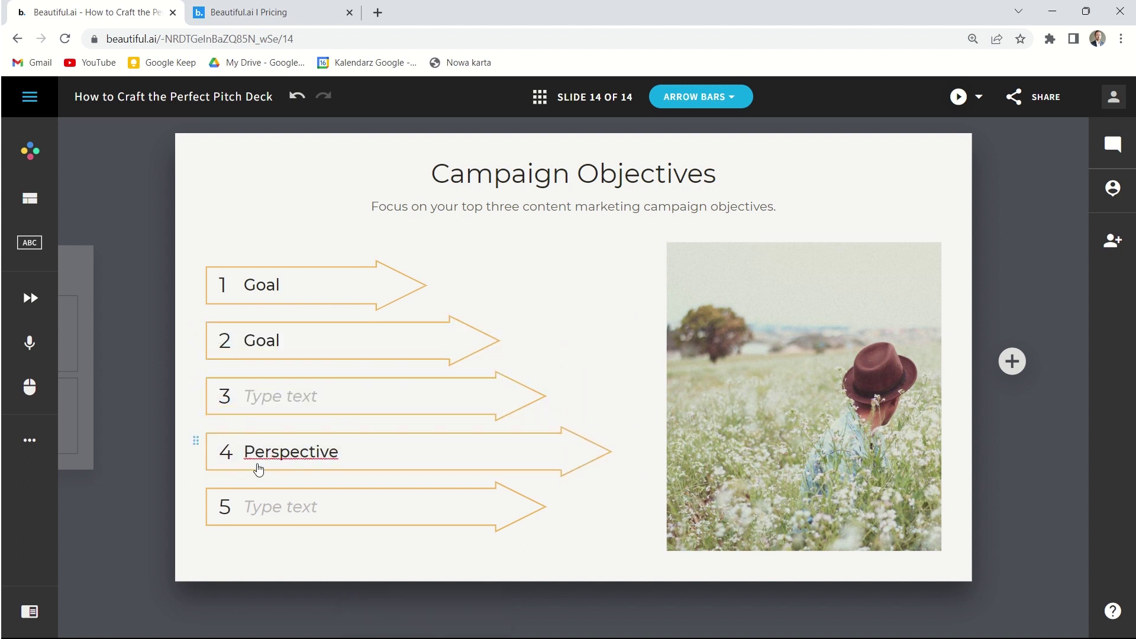
pyautogui.click(319, 454)
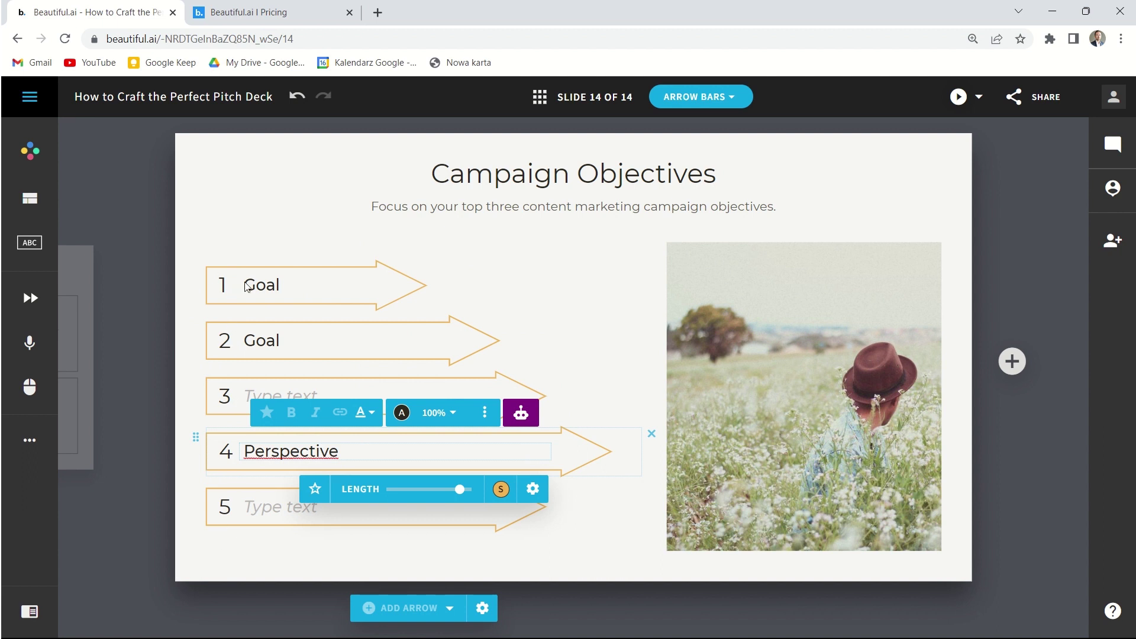
pyautogui.click(233, 463)
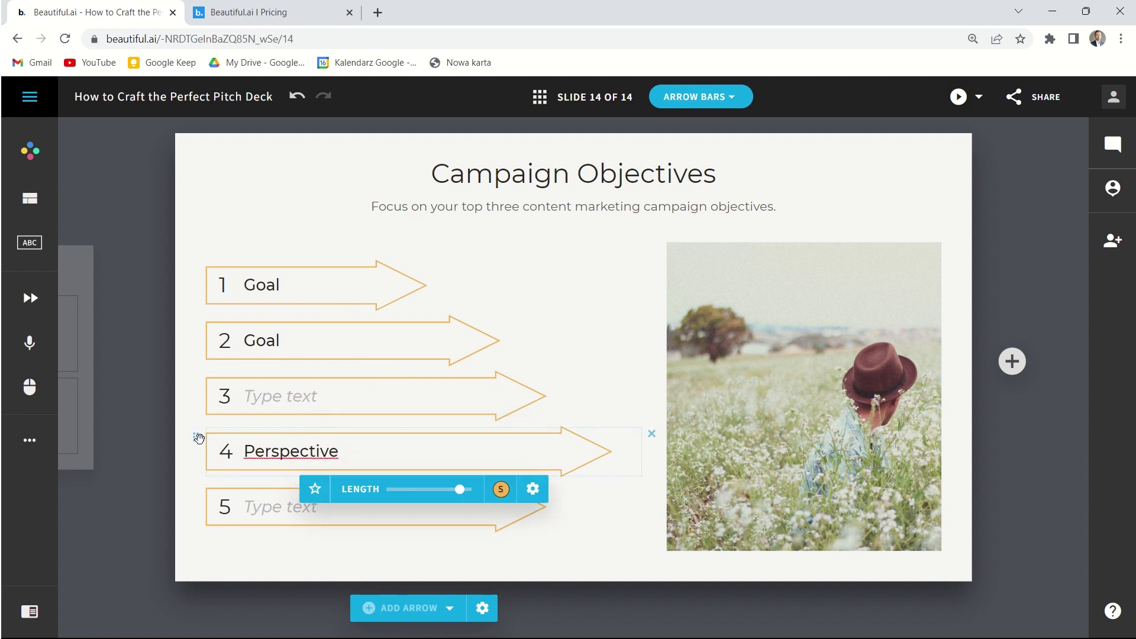
pyautogui.moveTo(196, 441); pyautogui.dragTo(213, 283)
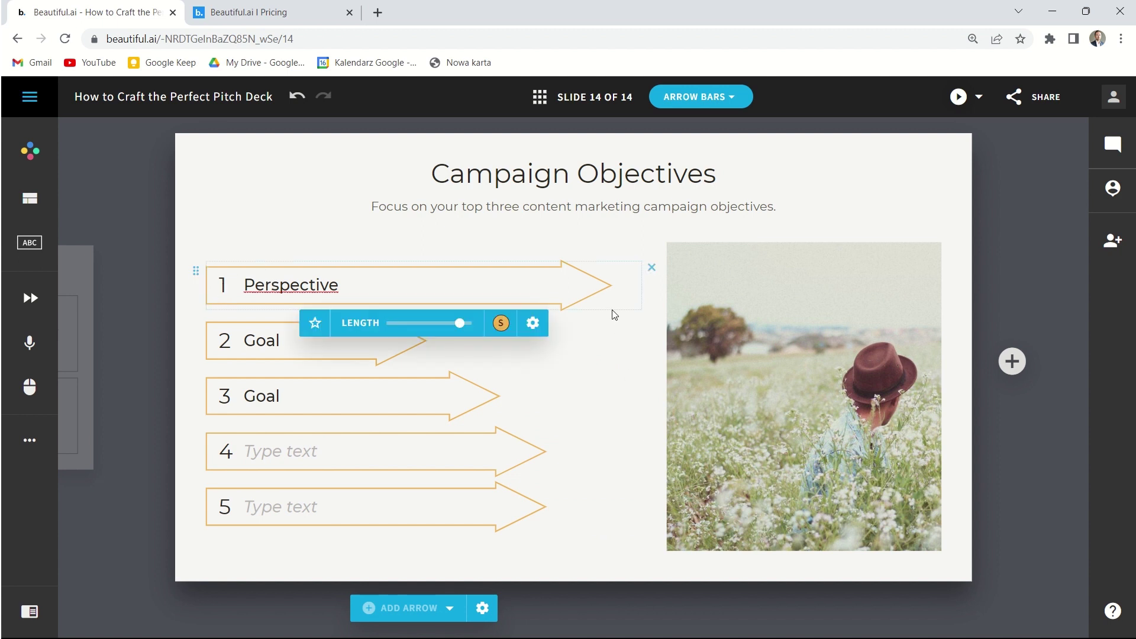
pyautogui.click(436, 324)
pyautogui.moveTo(436, 328)
pyautogui.mouseDown()
pyautogui.moveTo(414, 325)
pyautogui.moveTo(447, 326)
pyautogui.moveTo(416, 329)
pyautogui.mouseUp()
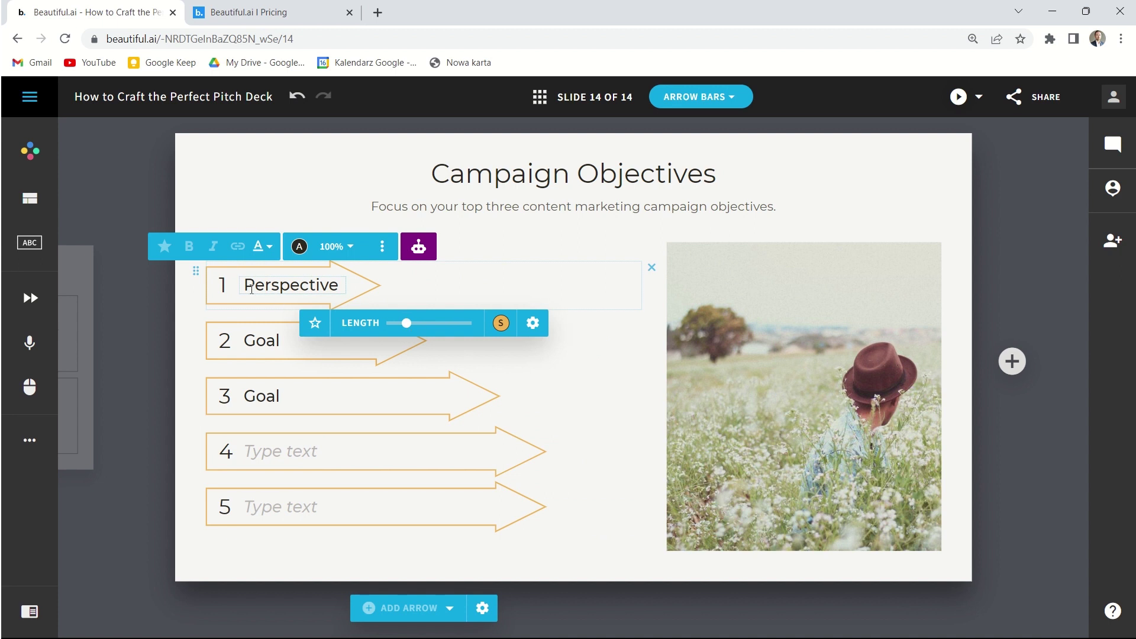
# Step: Replace the slide's right-hand photo with a stock photo from the Meeting category
pyautogui.click(805, 315)
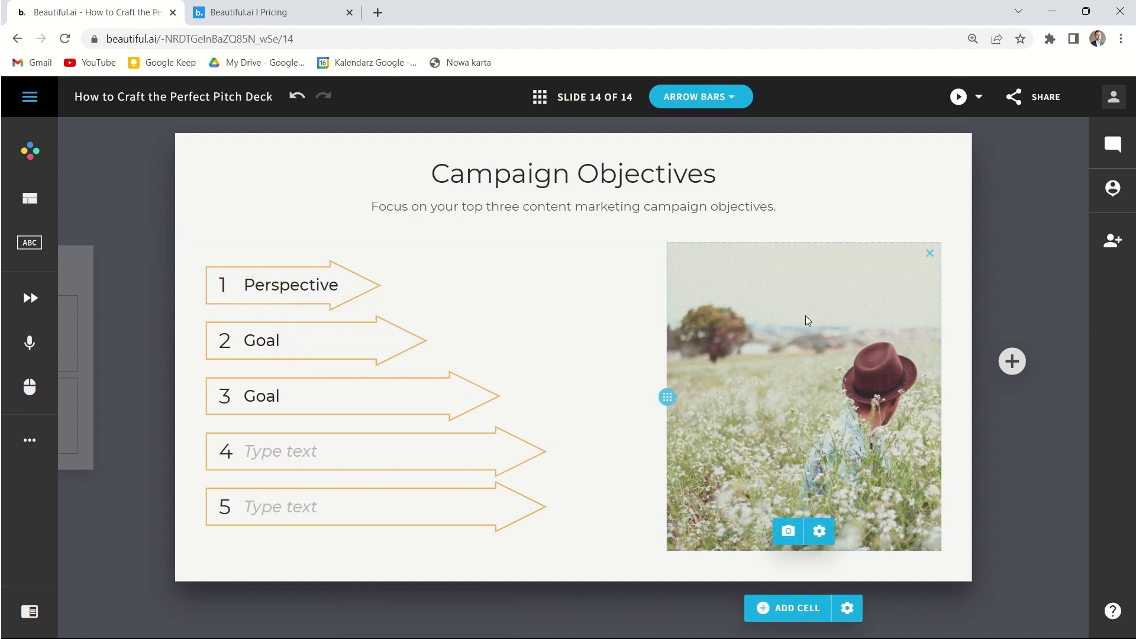
pyautogui.click(790, 530)
pyautogui.click(805, 404)
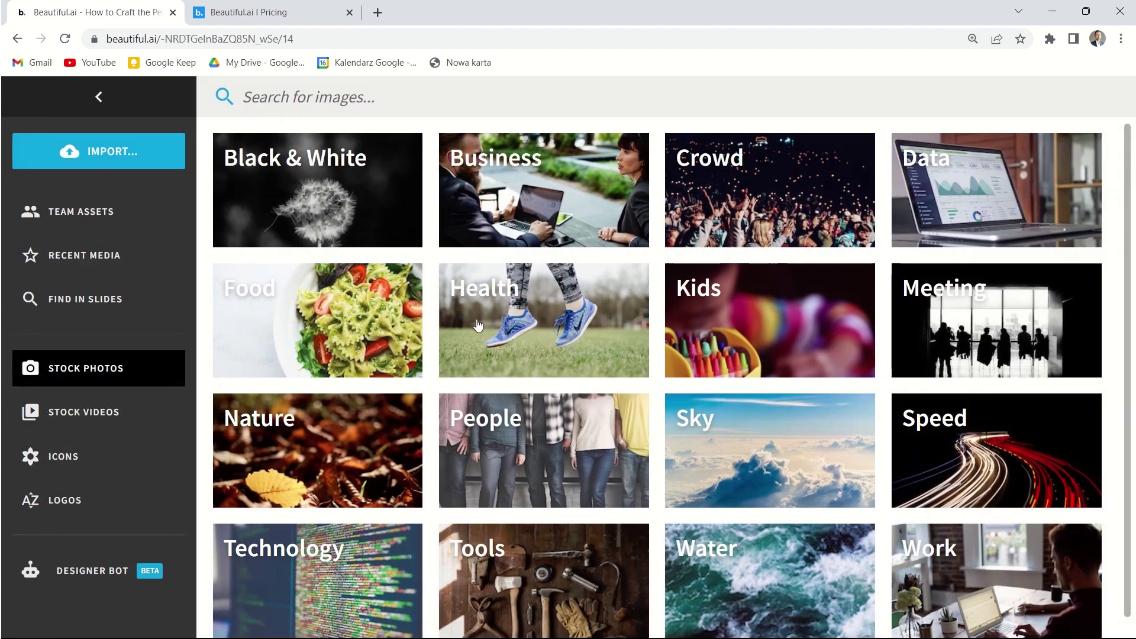
pyautogui.scroll(-1, 330, 349)
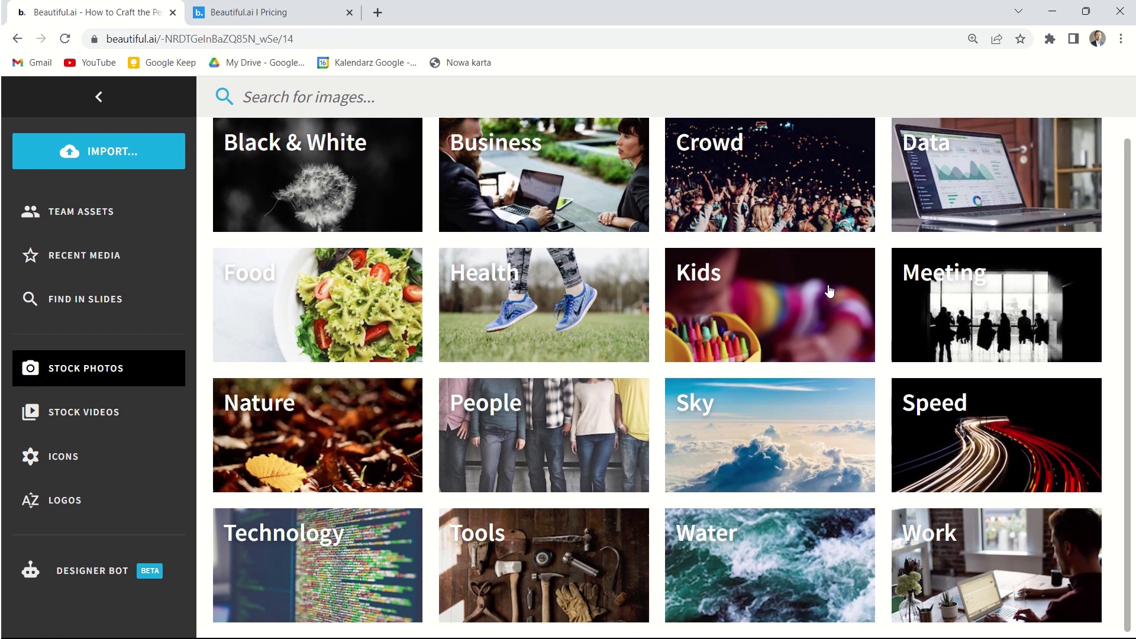
pyautogui.click(959, 300)
pyautogui.click(657, 353)
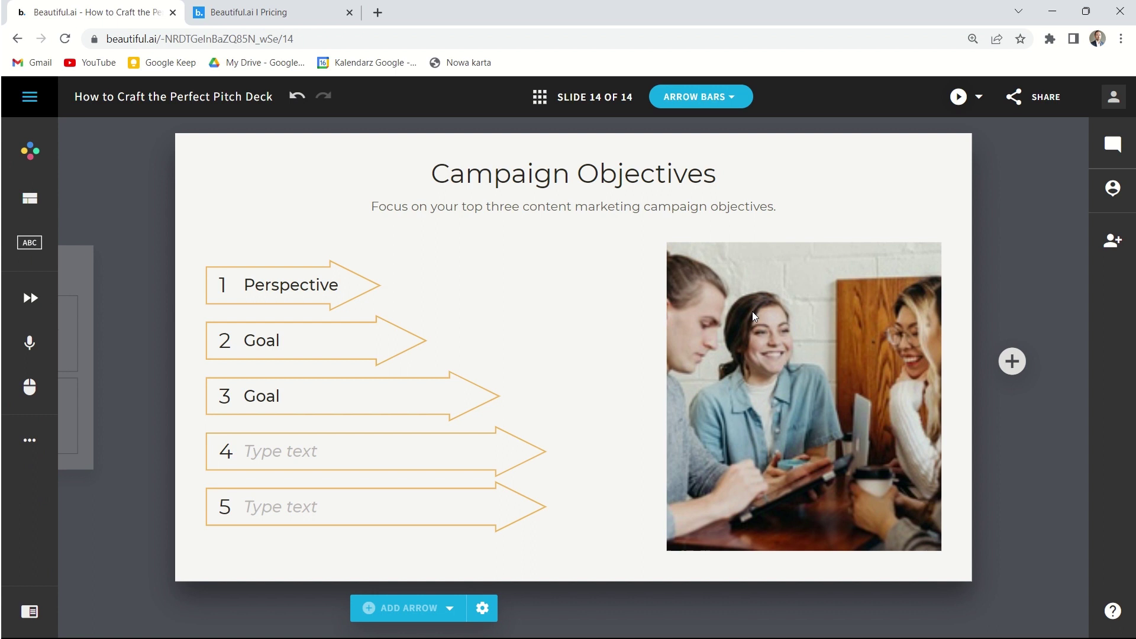
pyautogui.click(1012, 362)
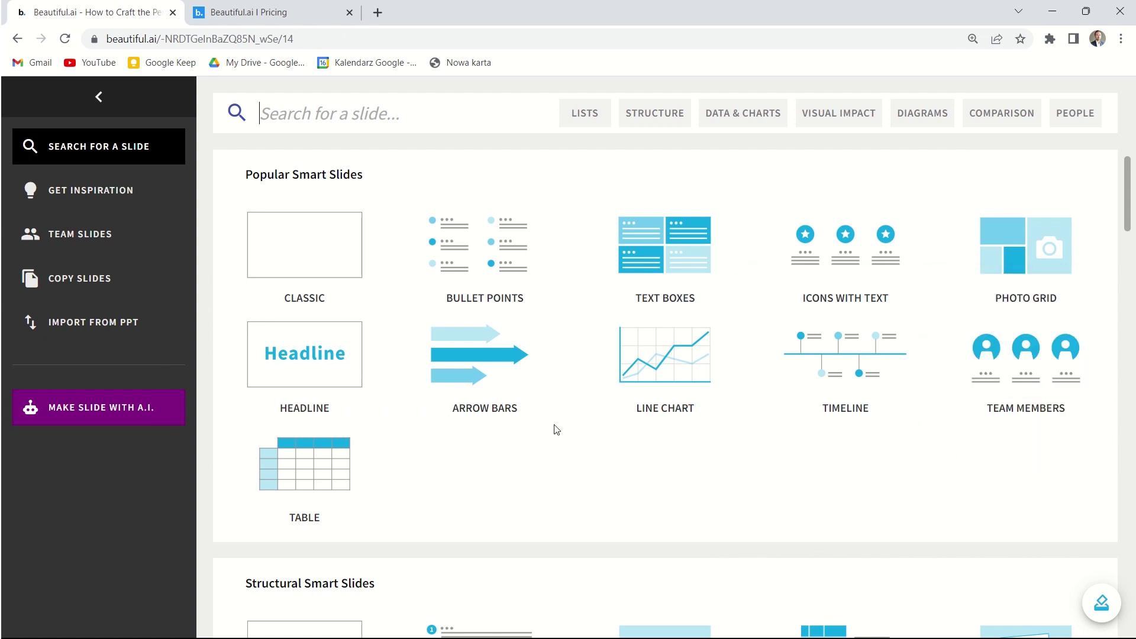
# Step: Add the March Sales Goal thermometer template from Data & Chart slides as slide 15
pyautogui.scroll(-4, 551, 429)
pyautogui.scroll(-6, 538, 446)
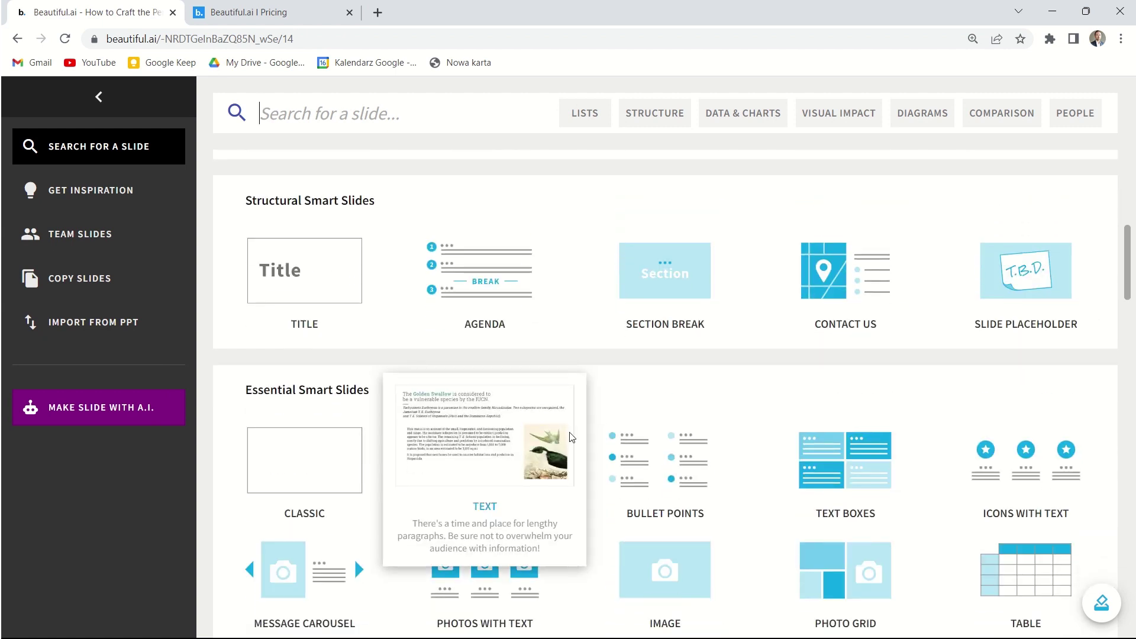
pyautogui.scroll(-2, 515, 512)
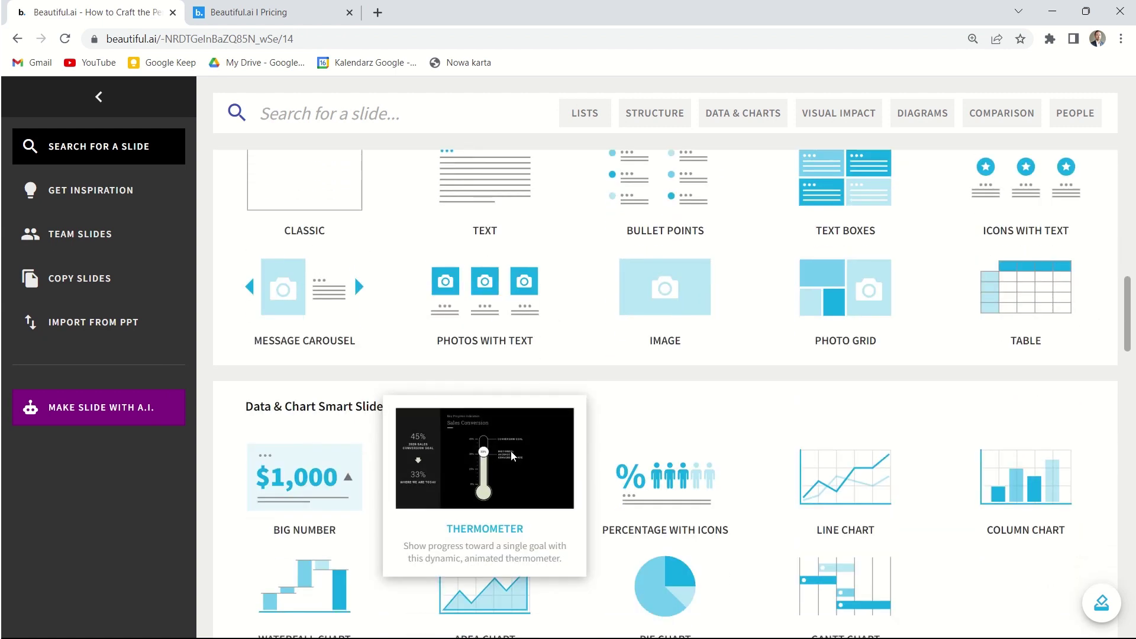
pyautogui.moveTo(496, 480)
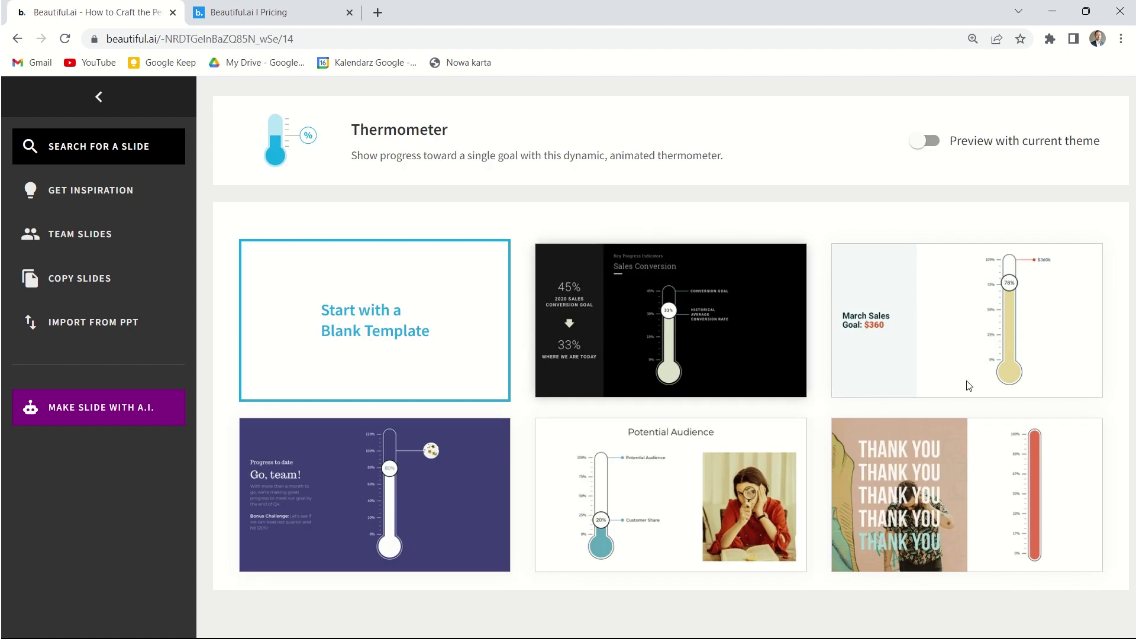
pyautogui.click(1002, 329)
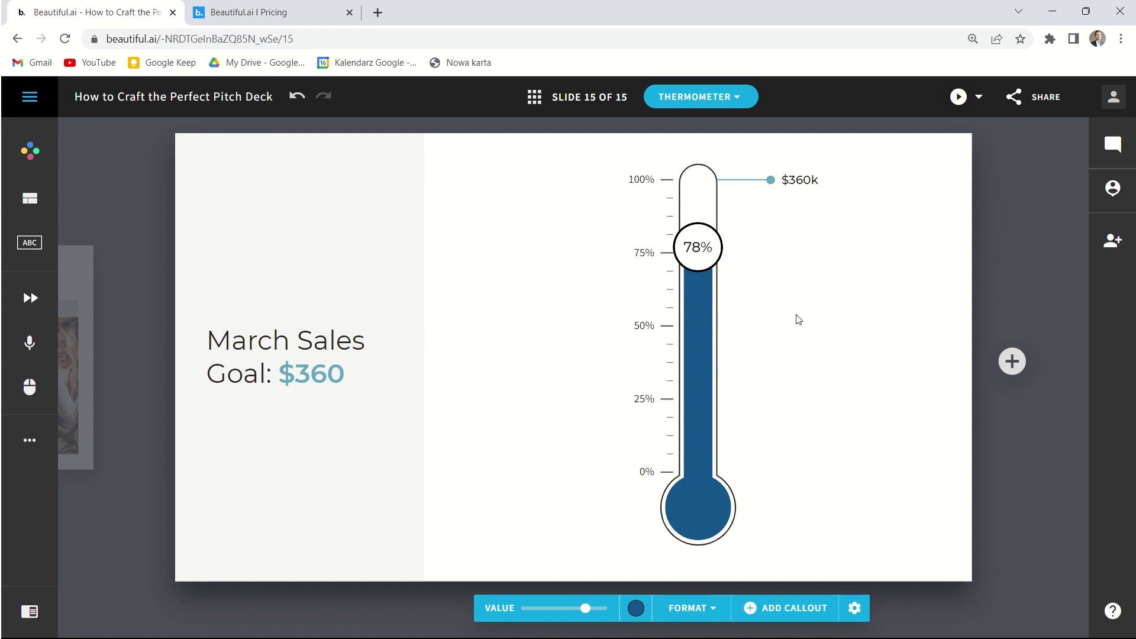
# Step: Change the thermometer value from 78% to 33%
pyautogui.click(701, 253)
pyautogui.write('12')
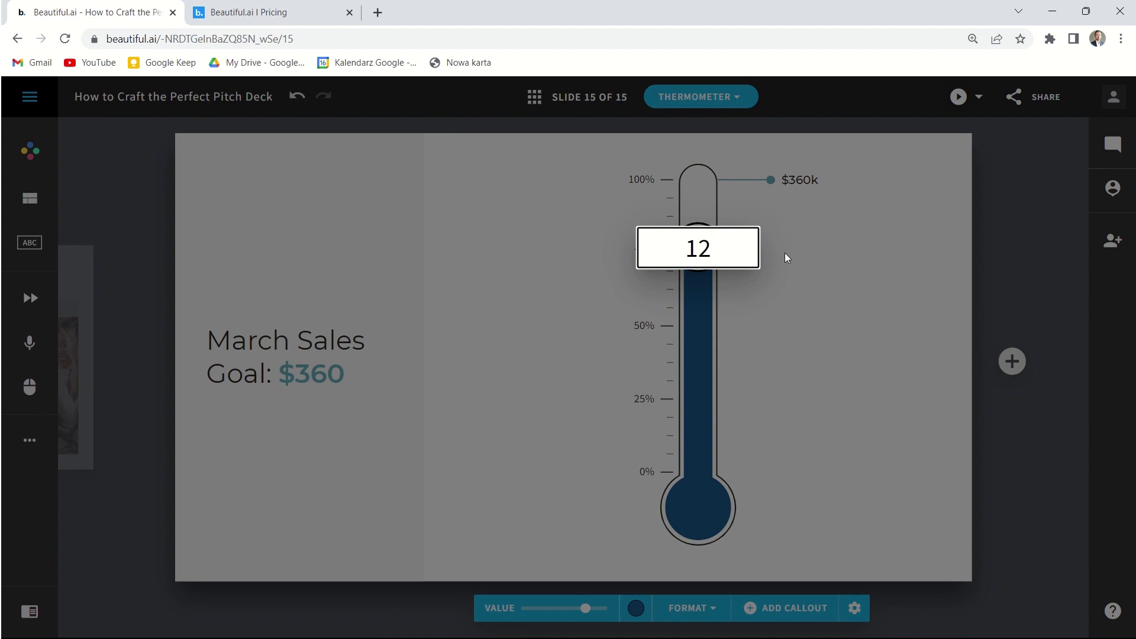
pyautogui.press('Return')
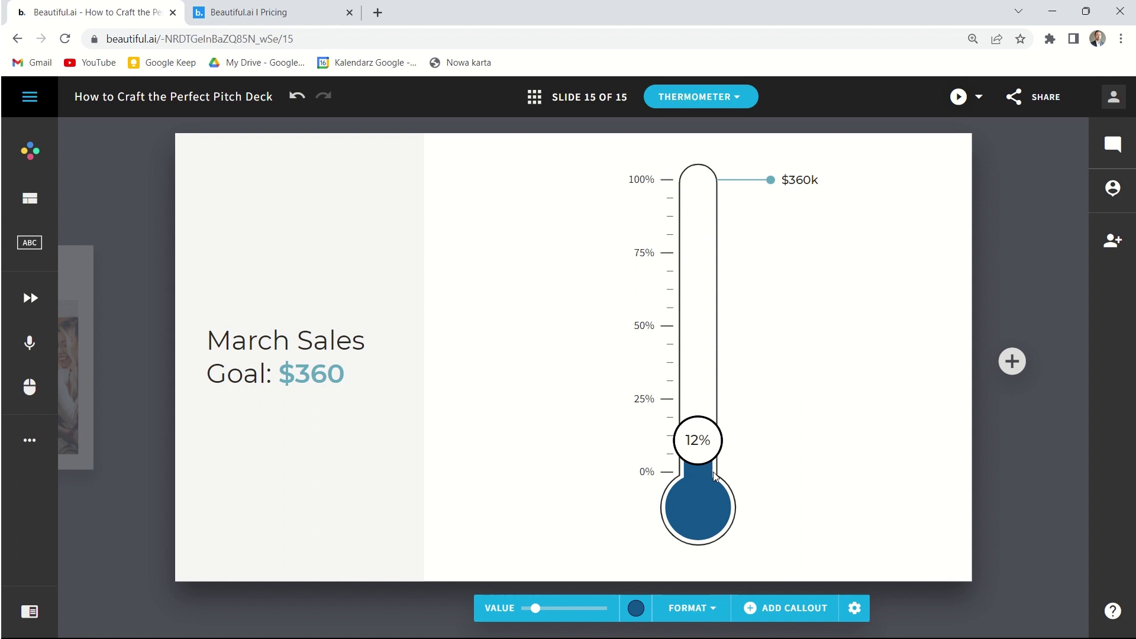
pyautogui.click(696, 446)
pyautogui.write('33')
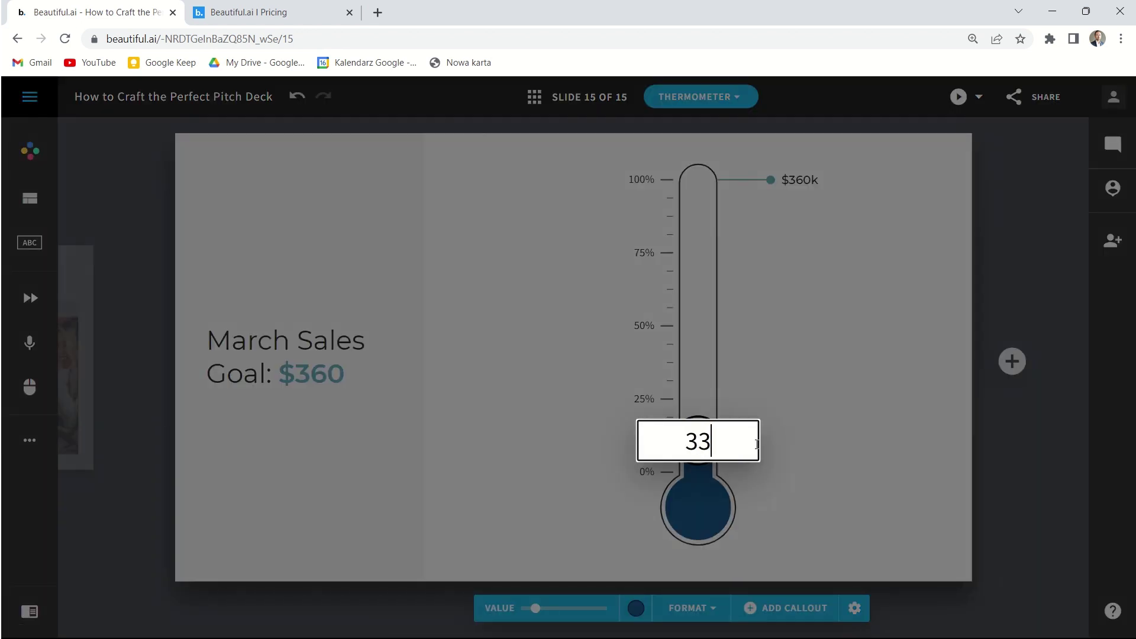
pyautogui.press('Return')
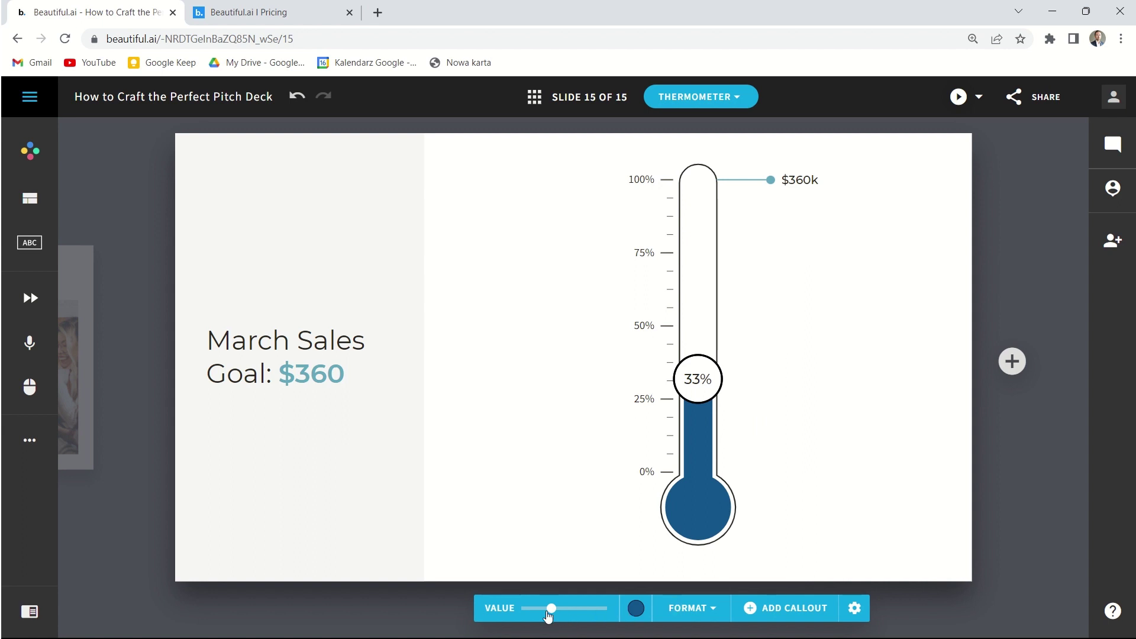
pyautogui.moveTo(551, 609)
pyautogui.mouseDown()
pyautogui.moveTo(599, 610)
pyautogui.moveTo(534, 609)
pyautogui.moveTo(581, 609)
pyautogui.moveTo(552, 610)
pyautogui.mouseUp()
# Step: Try number and currency formats, keep percent labels, and select the 100 maximum value
pyautogui.click(712, 608)
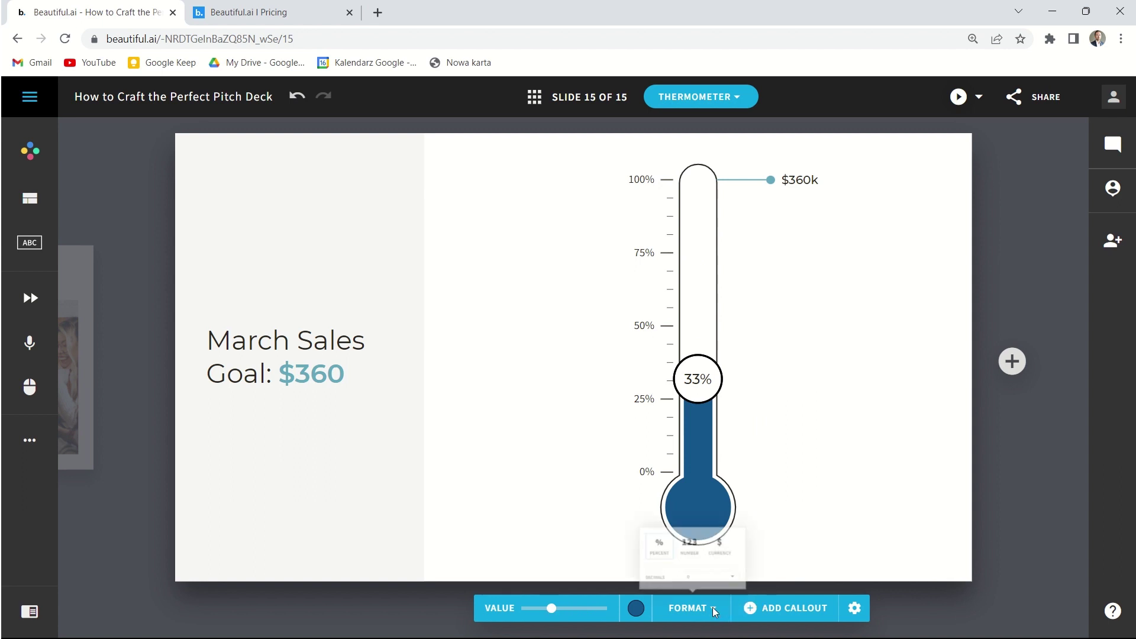
pyautogui.click(697, 514)
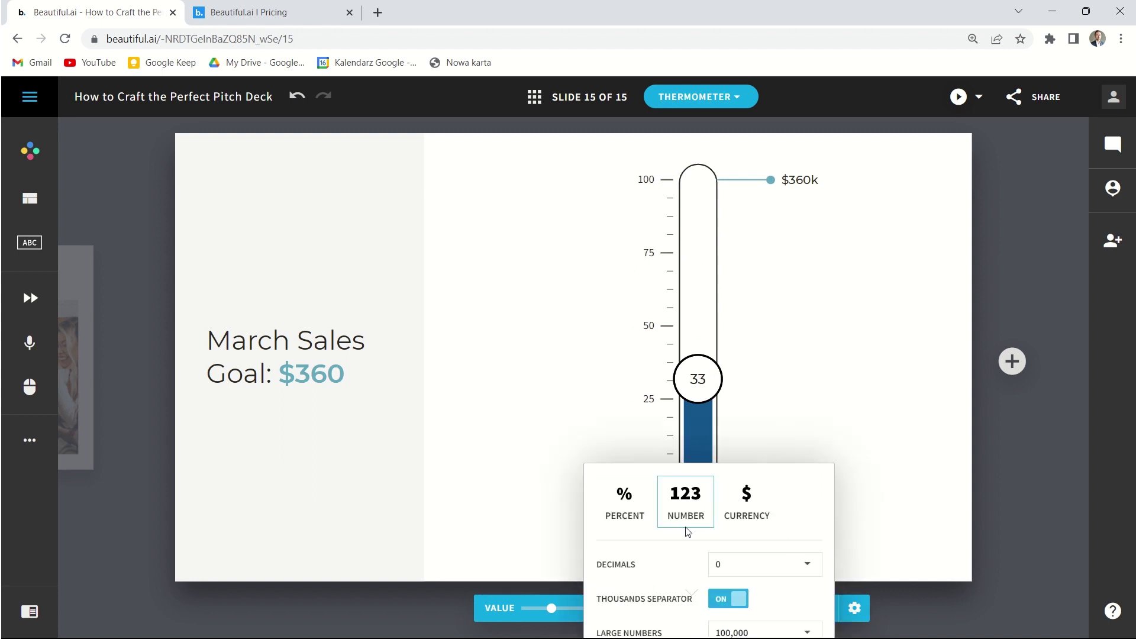
pyautogui.click(752, 499)
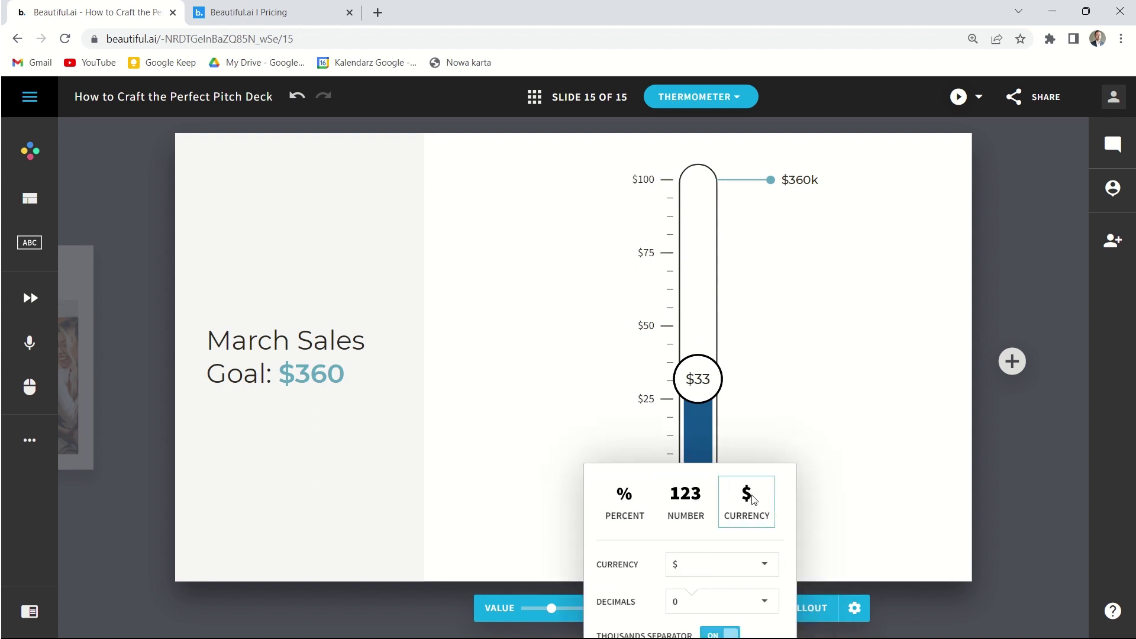
pyautogui.click(627, 501)
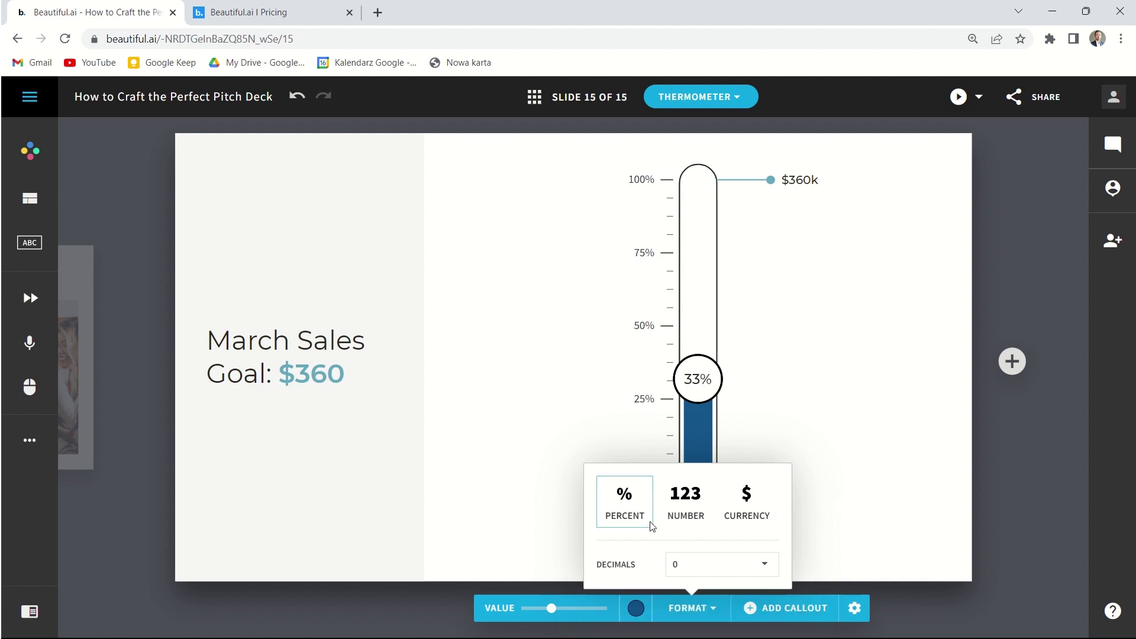
pyautogui.click(853, 608)
pyautogui.click(868, 599)
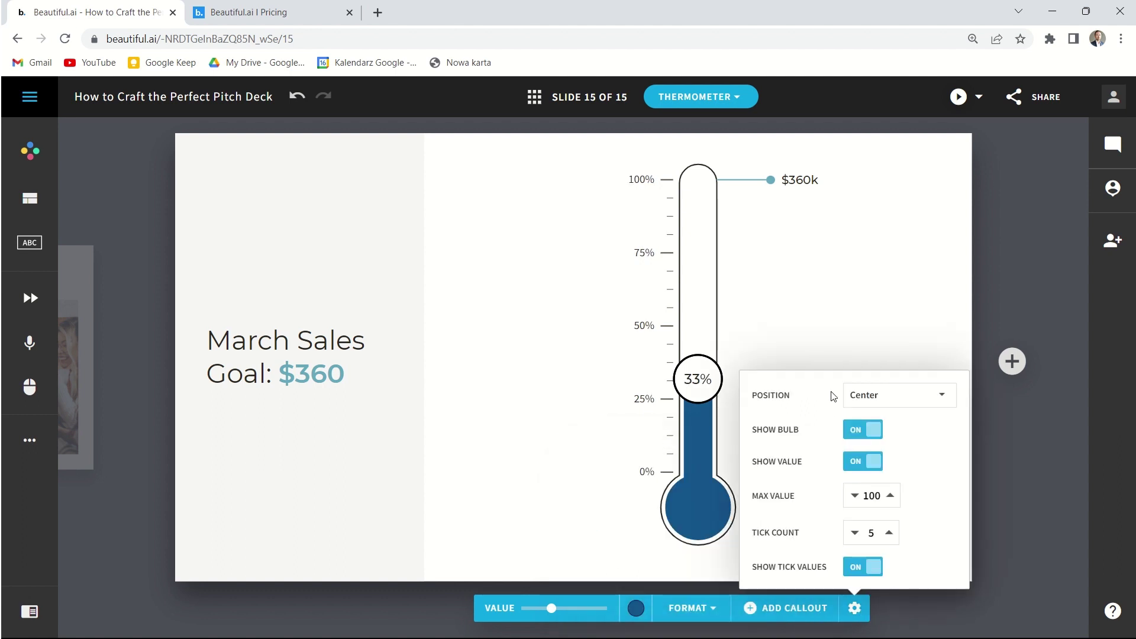
pyautogui.doubleClick(870, 496)
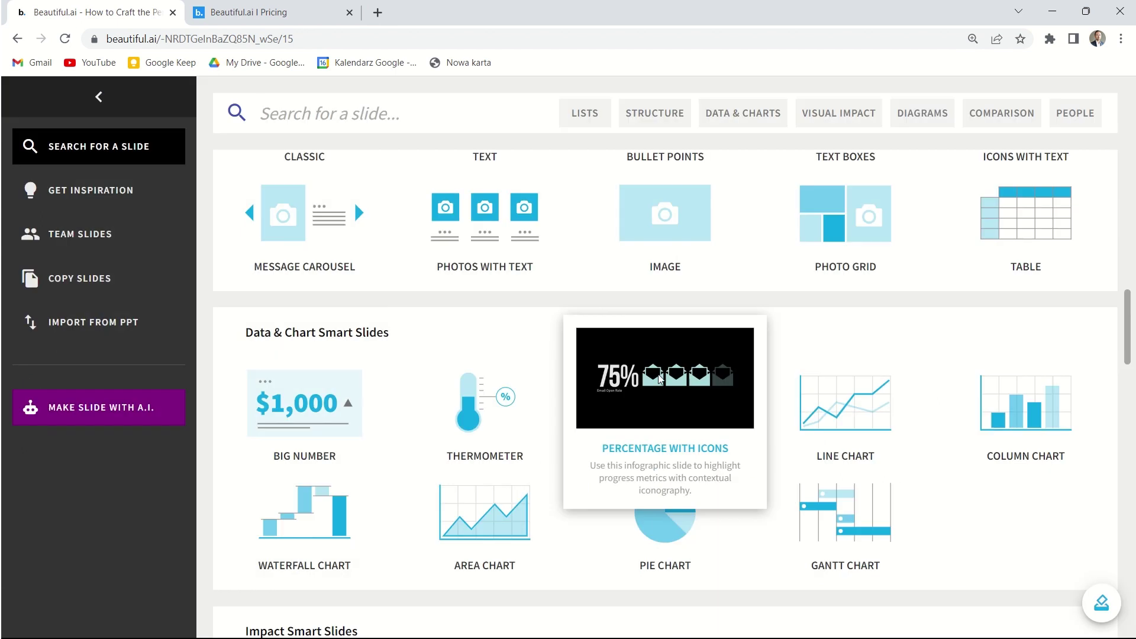
# Step: Add the Market Acceptance by Gender percentage-with-icons template as slide 16
pyautogui.click(688, 399)
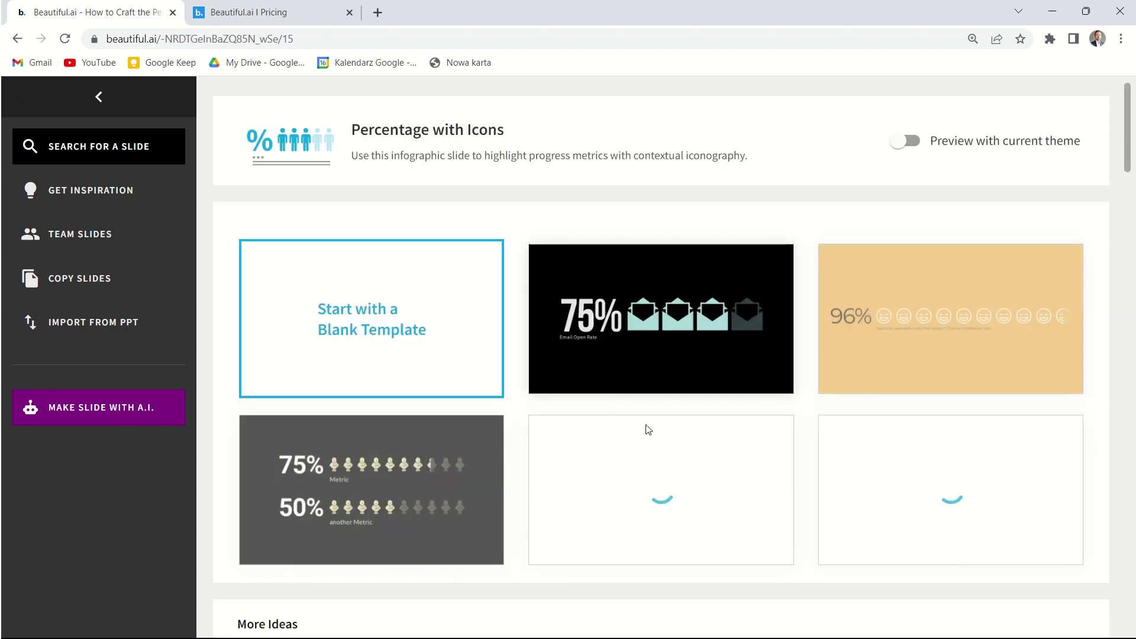
pyautogui.scroll(-3, 793, 424)
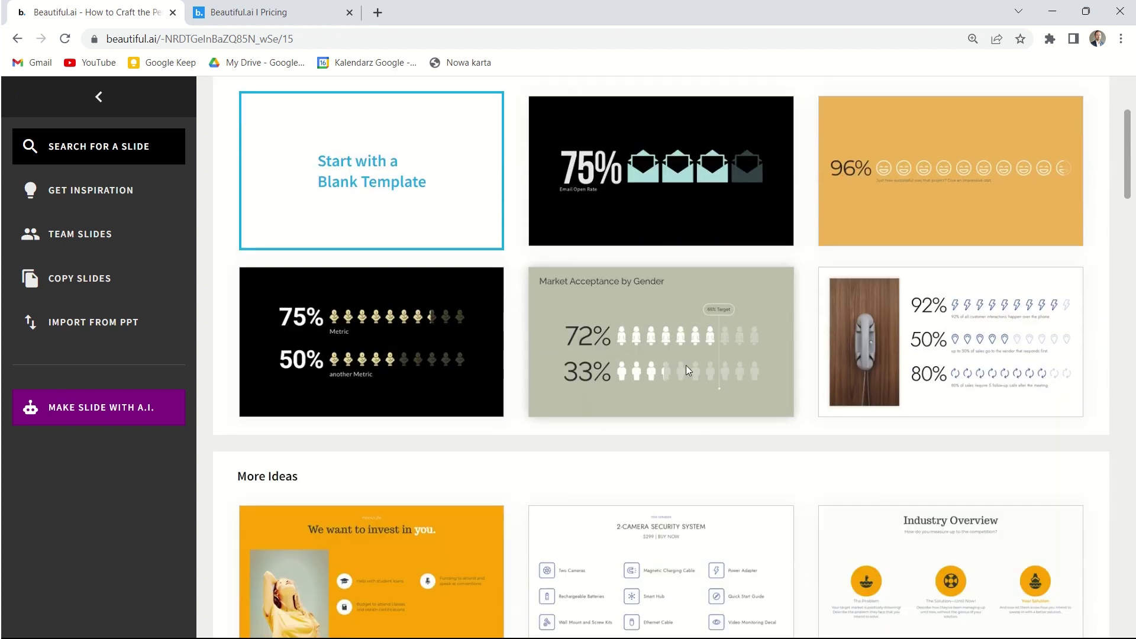
pyautogui.click(629, 314)
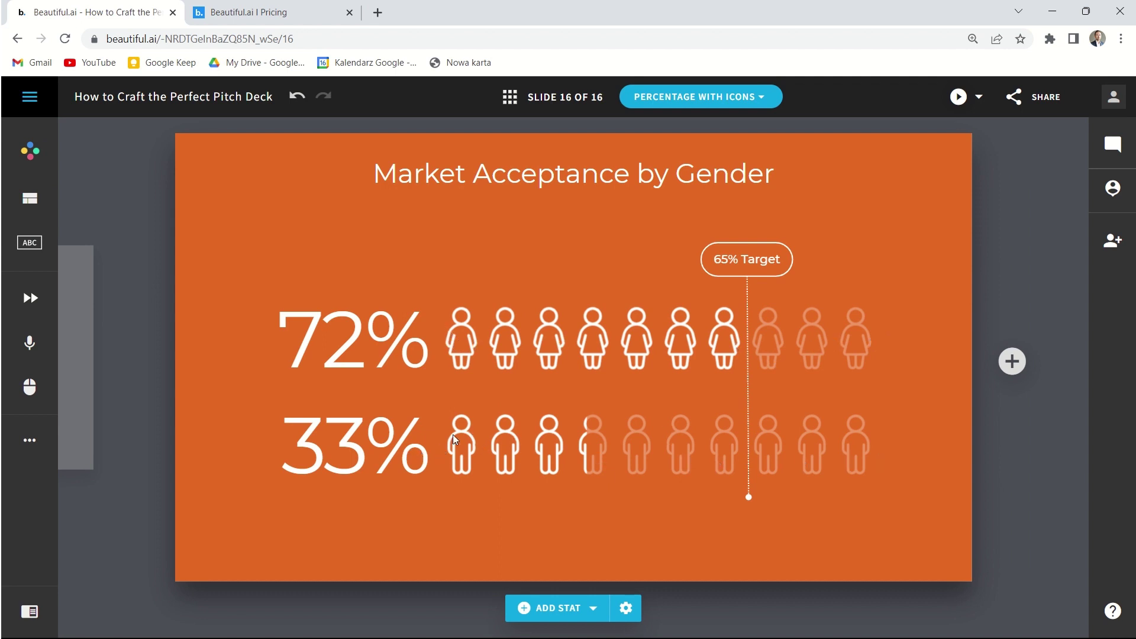
# Step: Set the first-row figure to 97% and the second-row figure to 75%
pyautogui.click(316, 338)
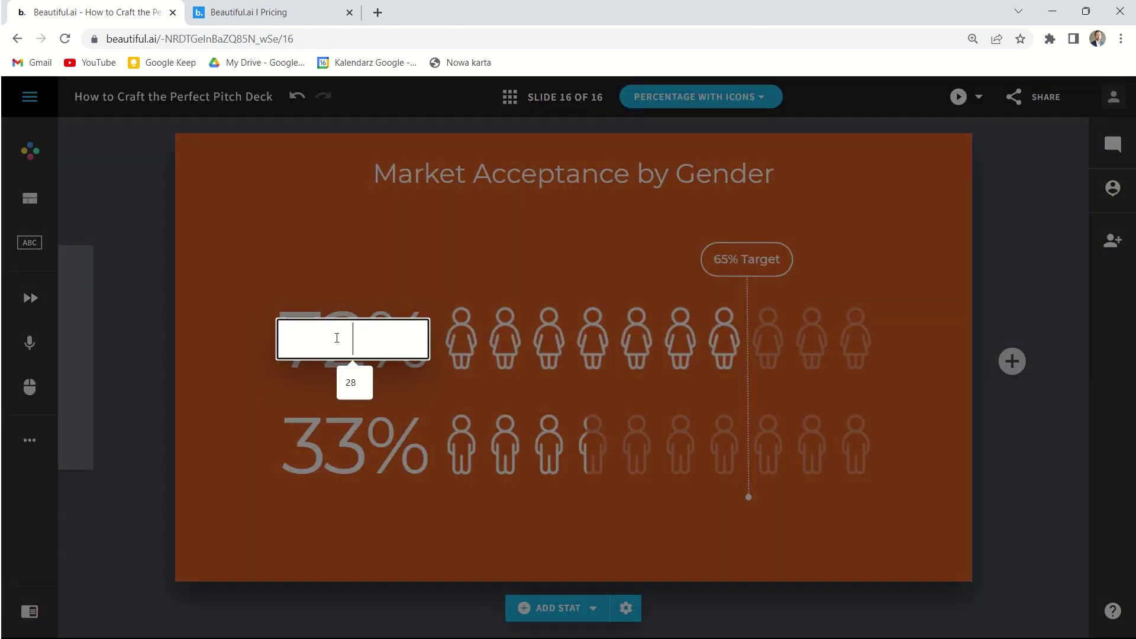
pyautogui.write('13')
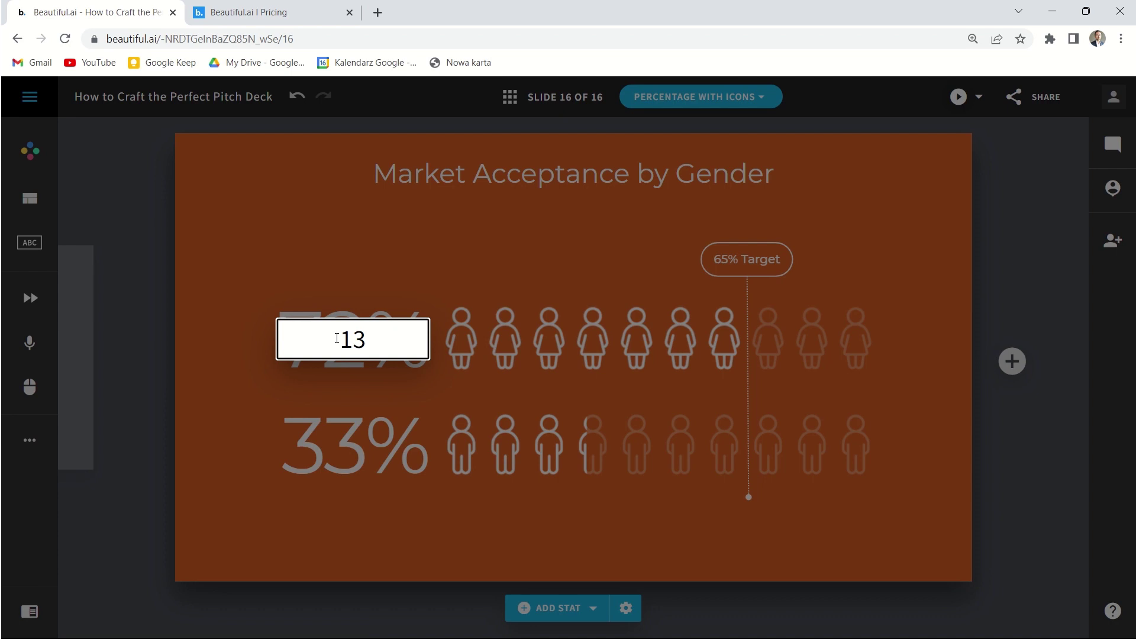
pyautogui.press('Return')
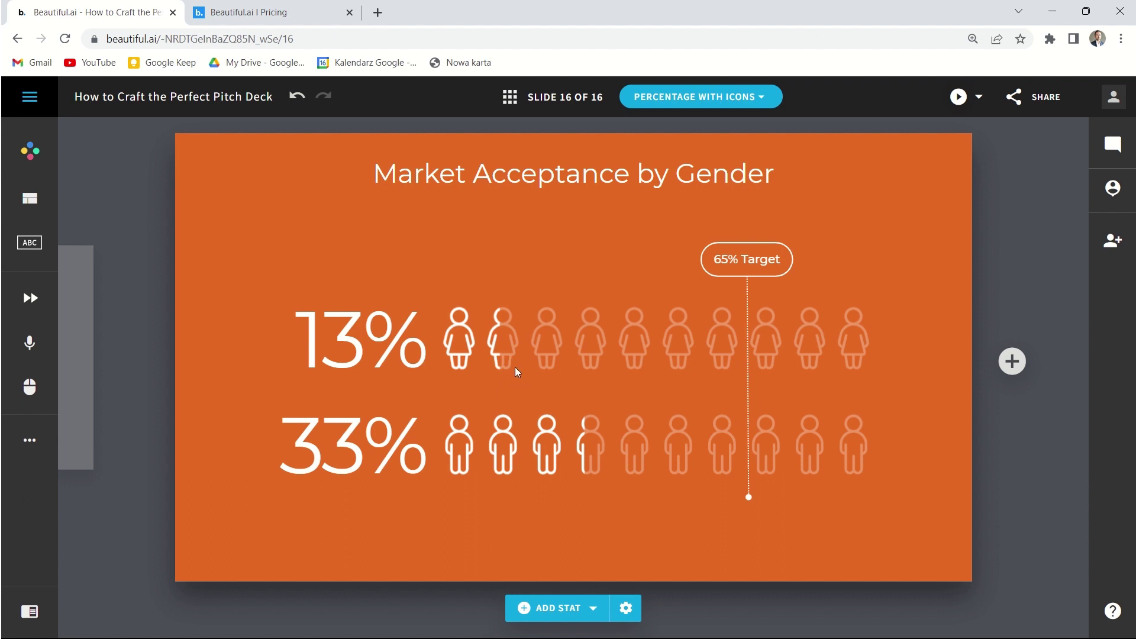
pyautogui.click(350, 343)
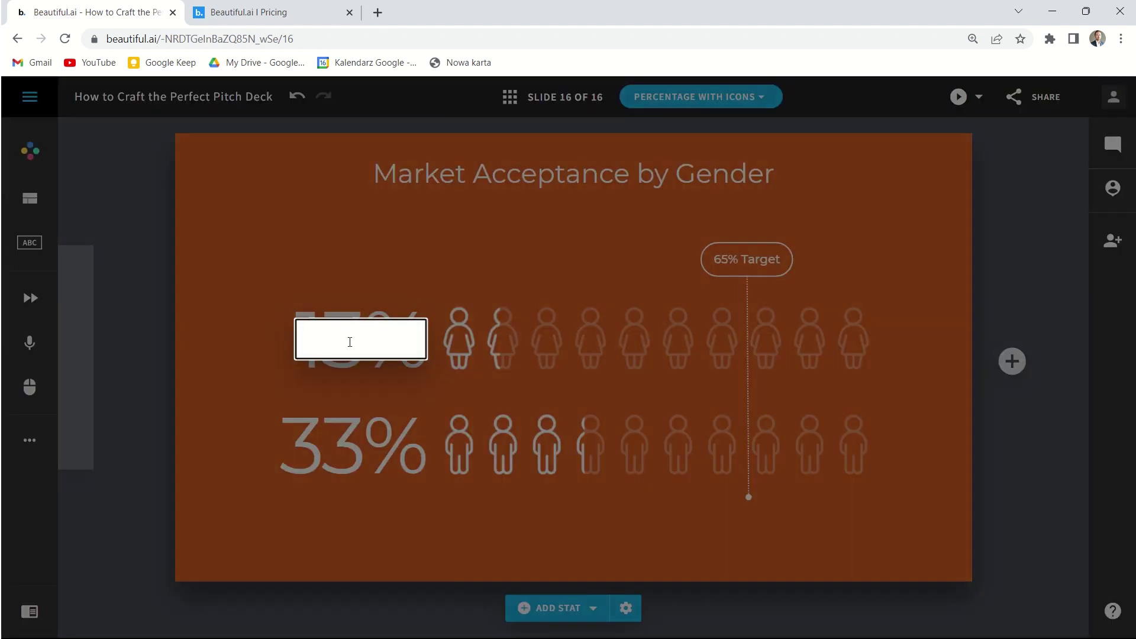
pyautogui.write('97')
pyautogui.press('Return')
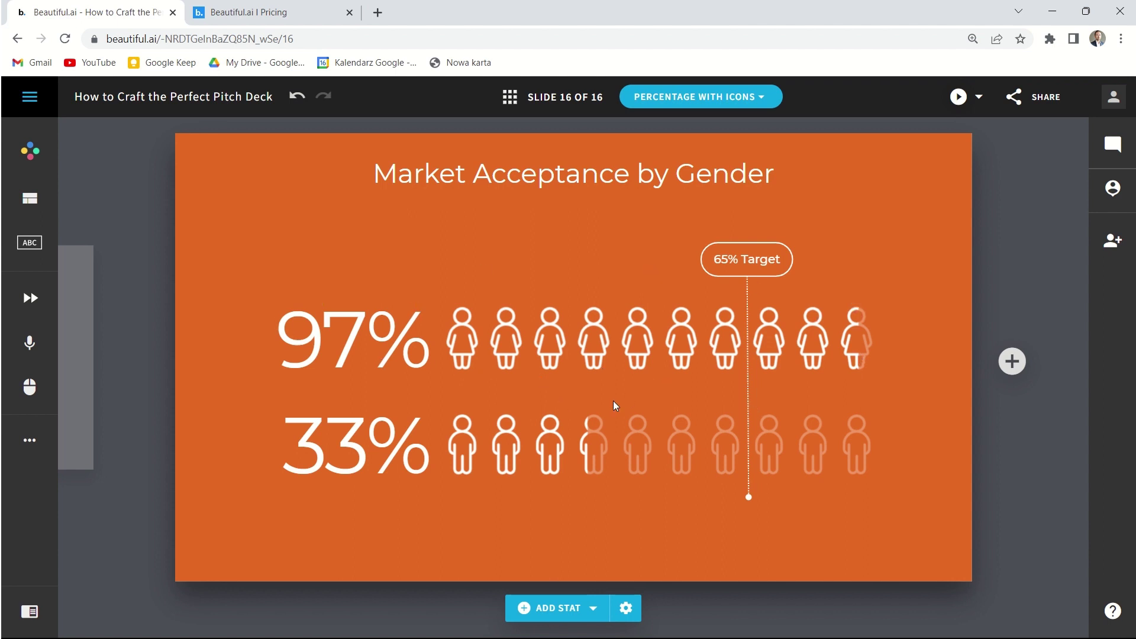
pyautogui.click(335, 445)
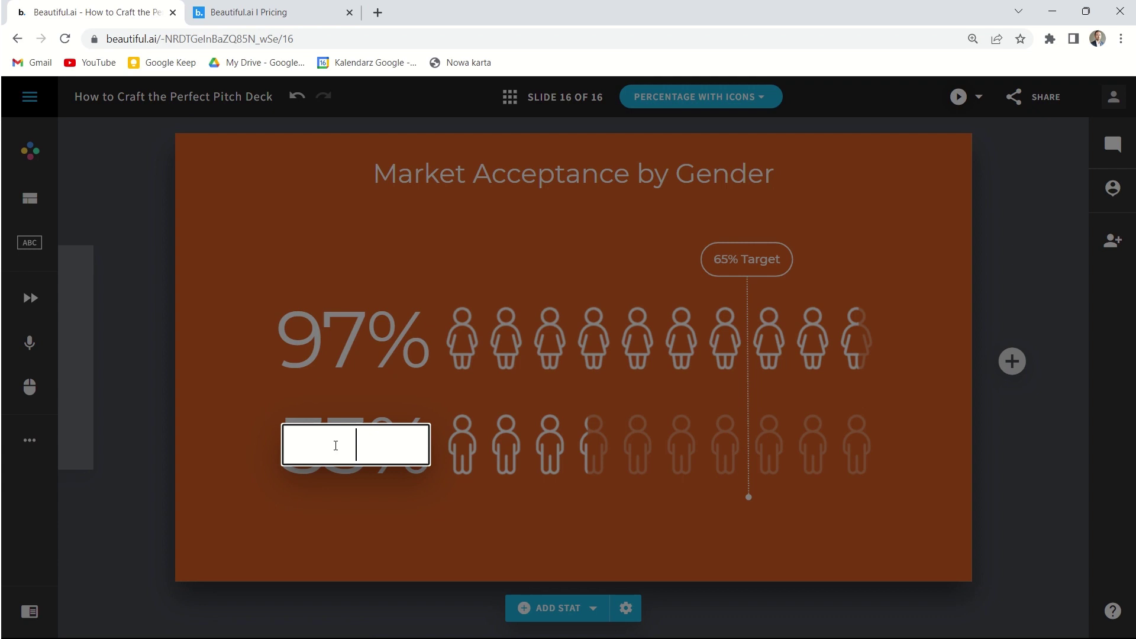
pyautogui.write('12')
pyautogui.press('Return')
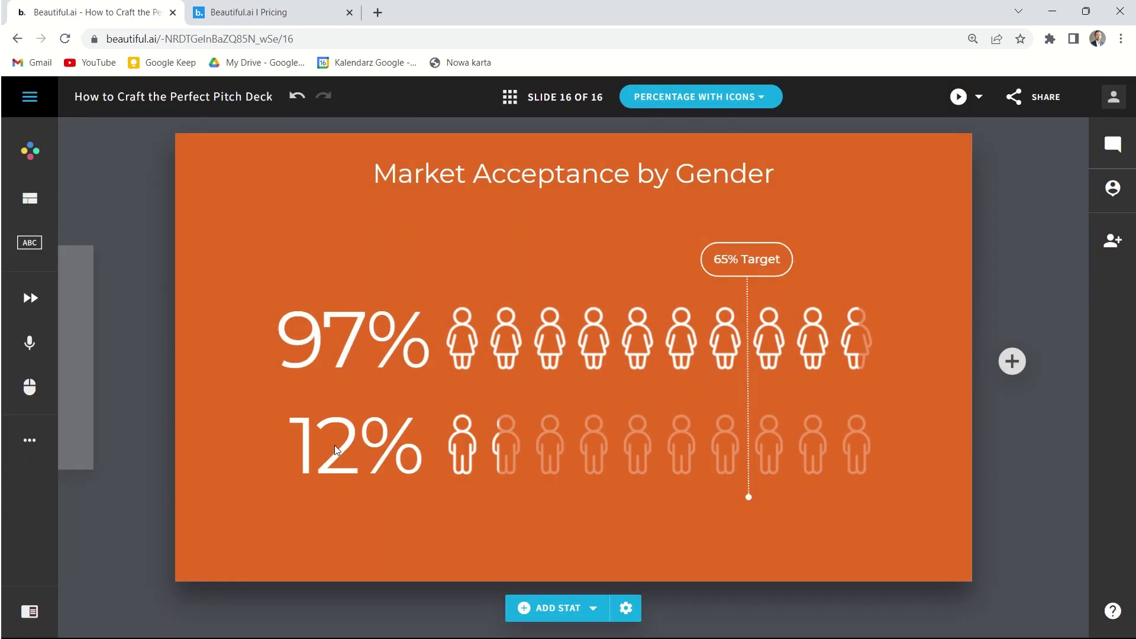
pyautogui.click(333, 461)
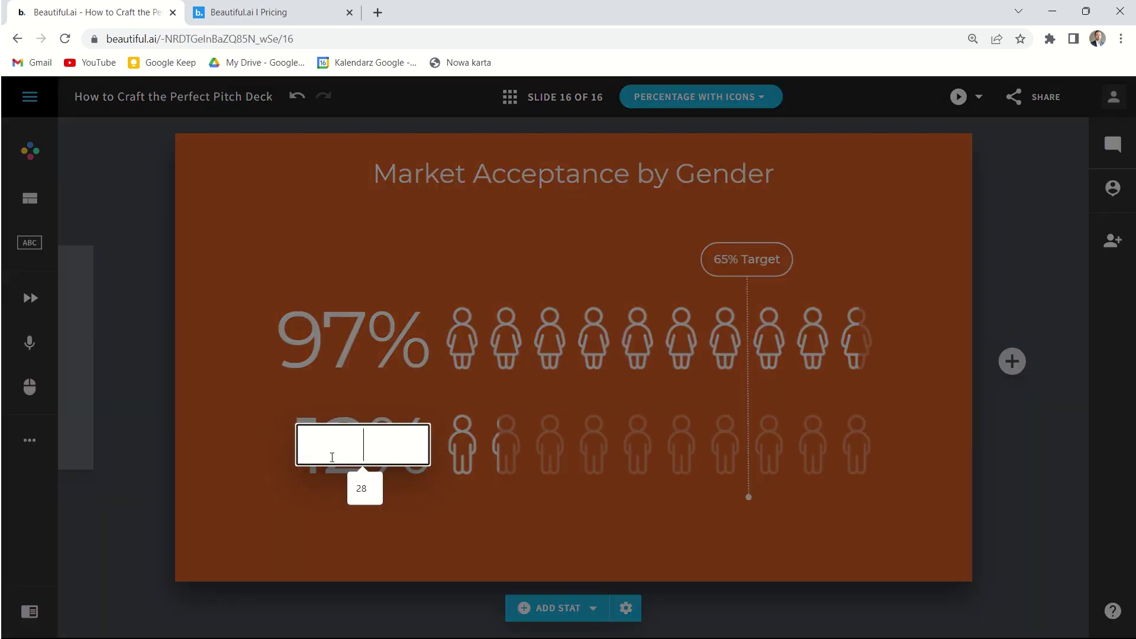
pyautogui.write('75')
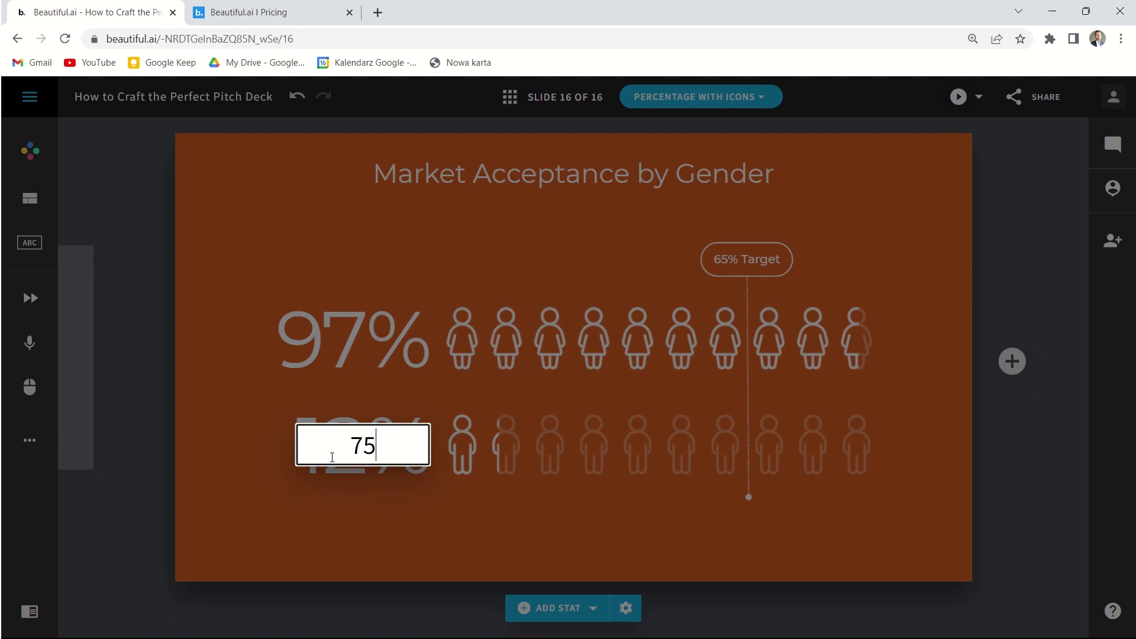
pyautogui.press('Return')
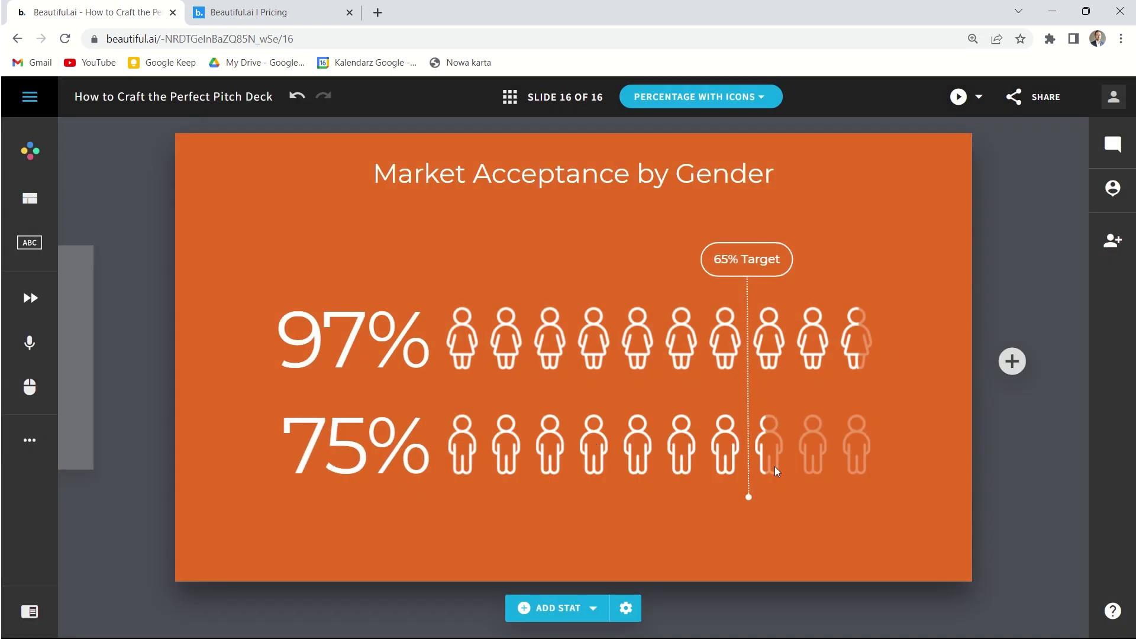
# Step: Change the Target label from 65% to 35% and move it and its line left
pyautogui.doubleClick(749, 261)
pyautogui.click(721, 263)
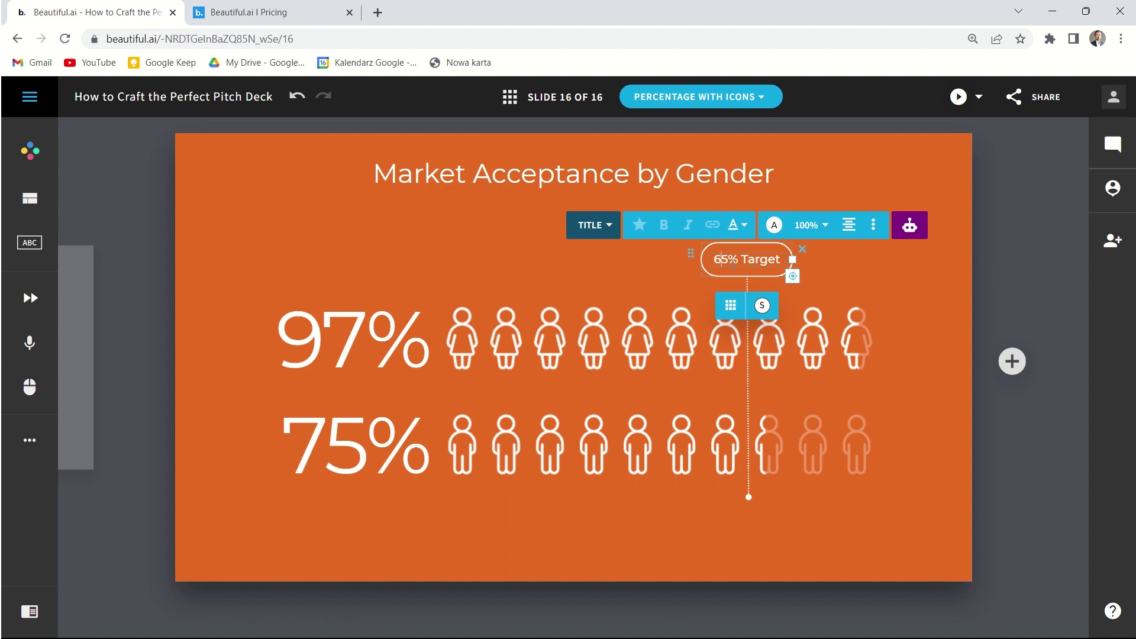
pyautogui.press('BackSpace')
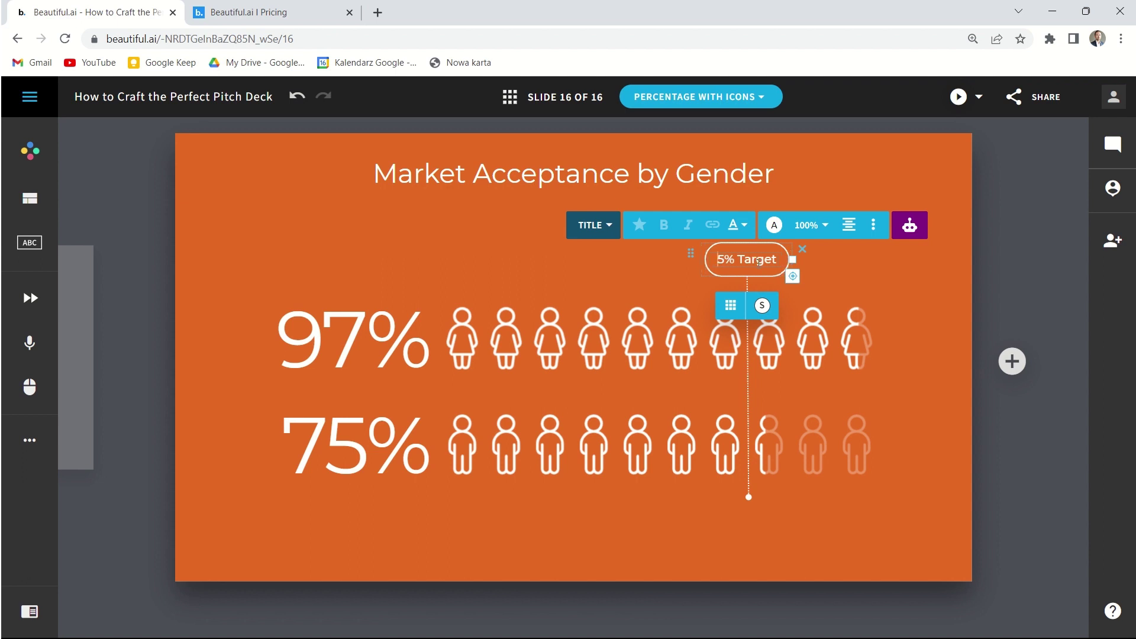
pyautogui.write('3')
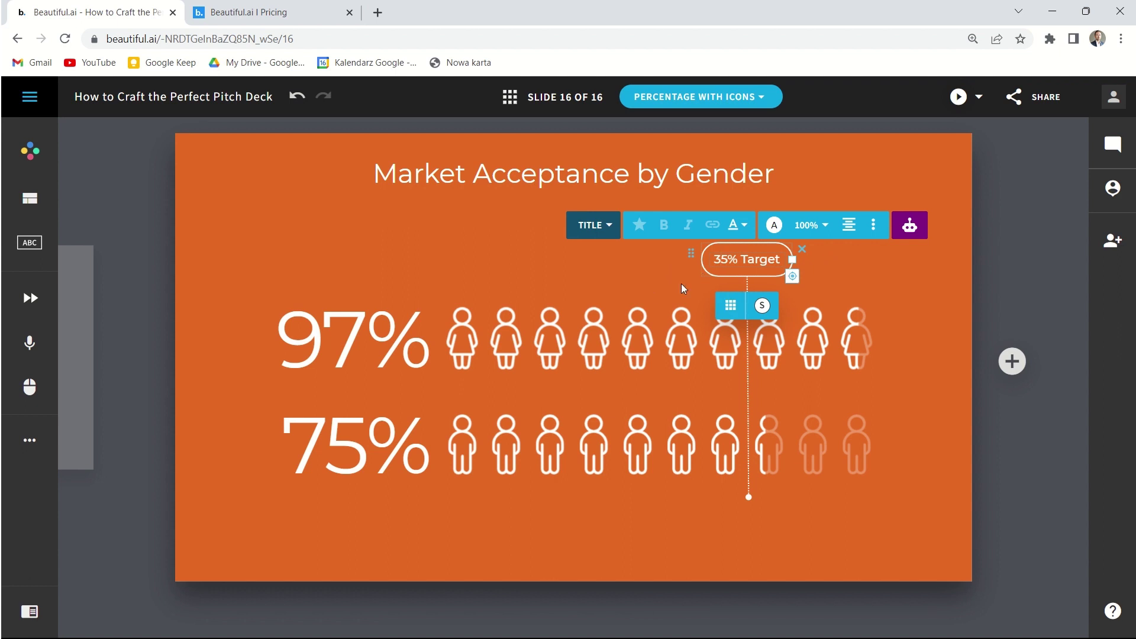
pyautogui.moveTo(690, 254); pyautogui.dragTo(534, 271)
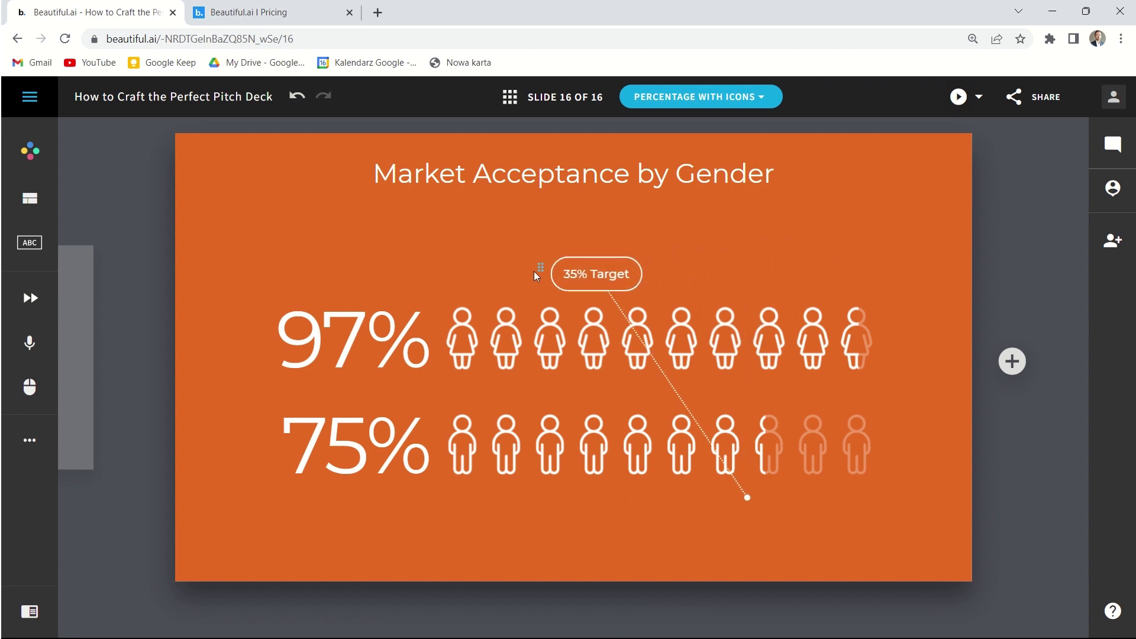
pyautogui.moveTo(747, 498); pyautogui.dragTo(573, 513)
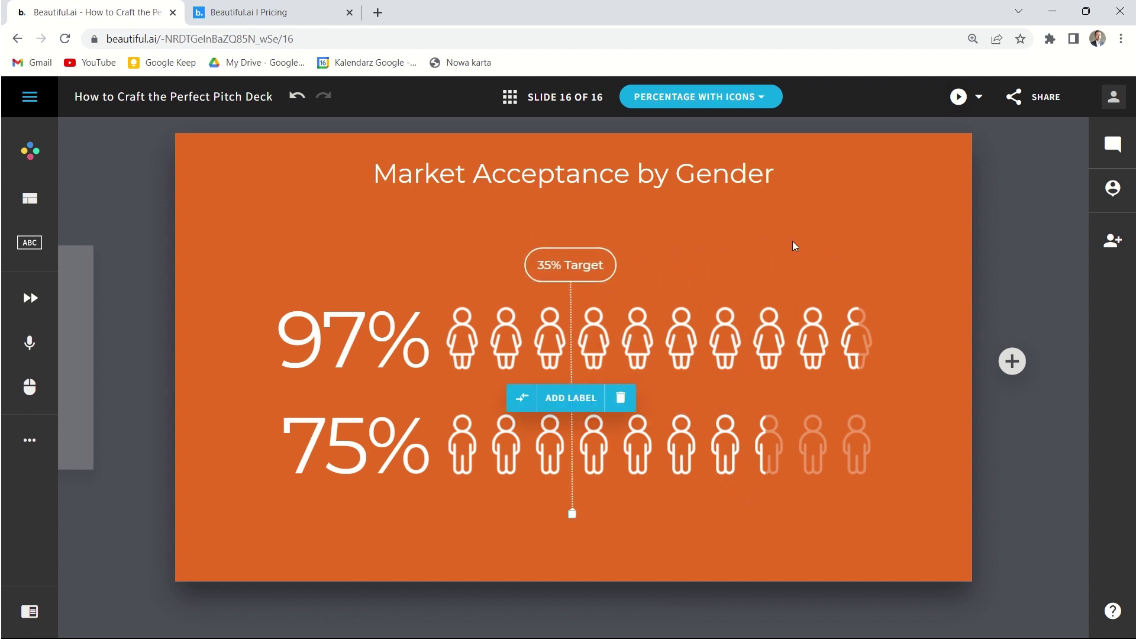
# Step: Add the Performance Overview line chart of Revenue and Customers as slide 17
pyautogui.click(1013, 361)
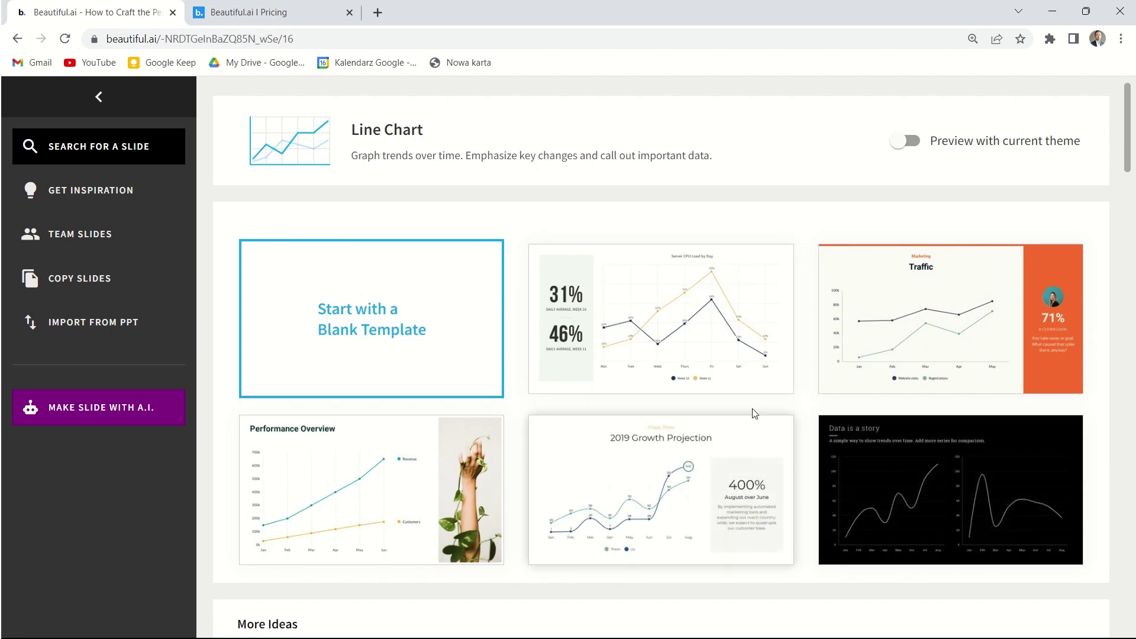
pyautogui.scroll(-2, 510, 457)
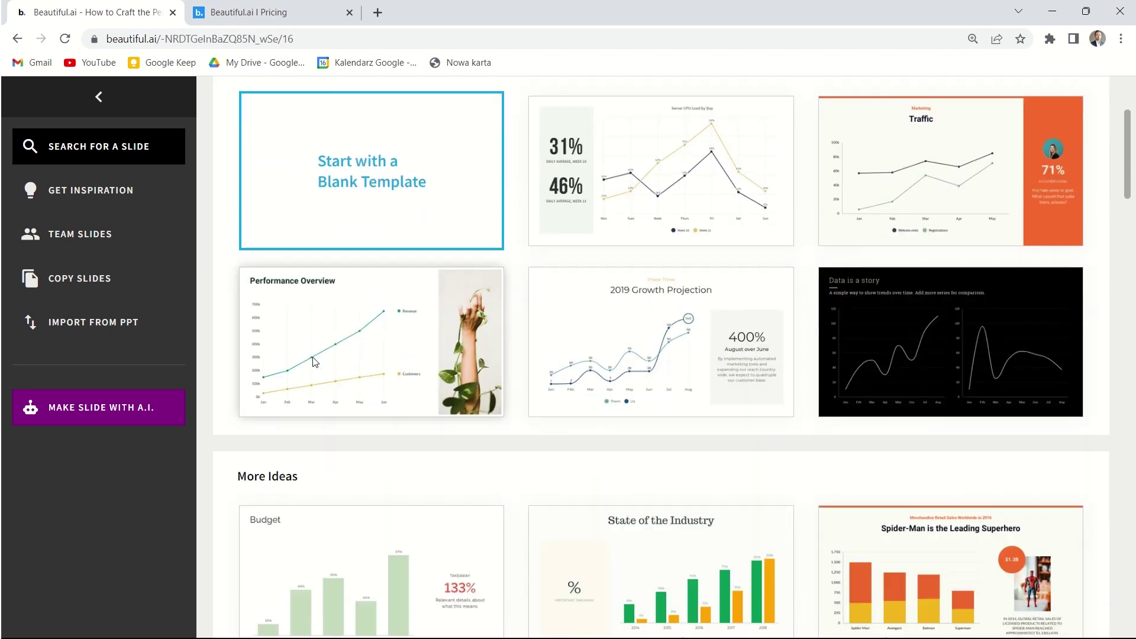
pyautogui.click(369, 353)
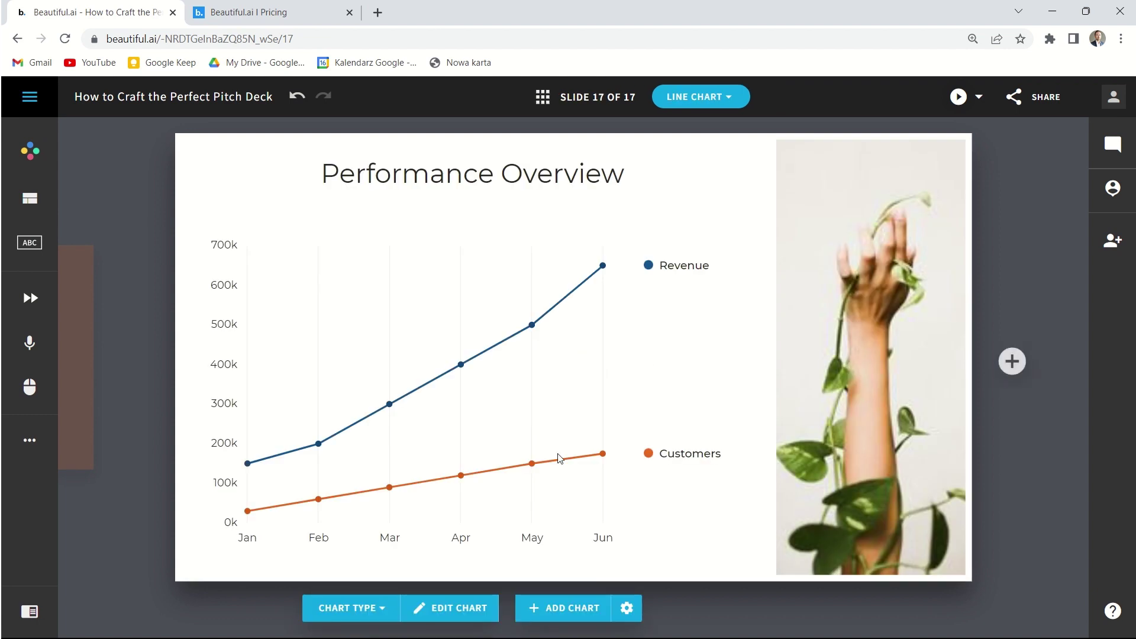
pyautogui.click(472, 614)
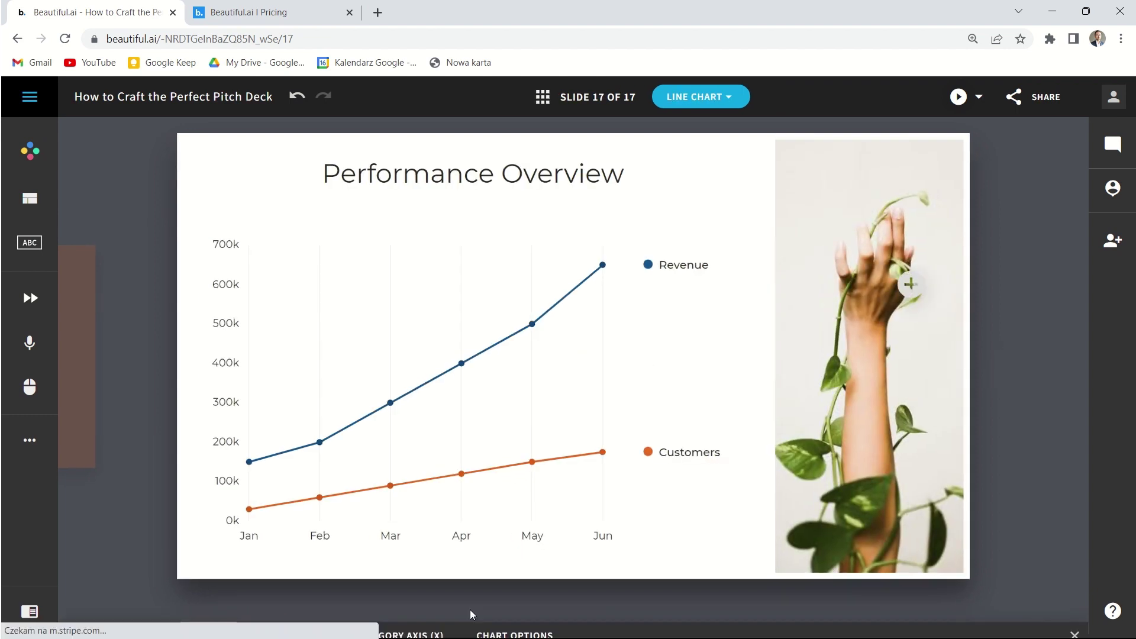
# Step: Add an empty seventh column and a new Untitled series to the chart data
pyautogui.click(313, 557)
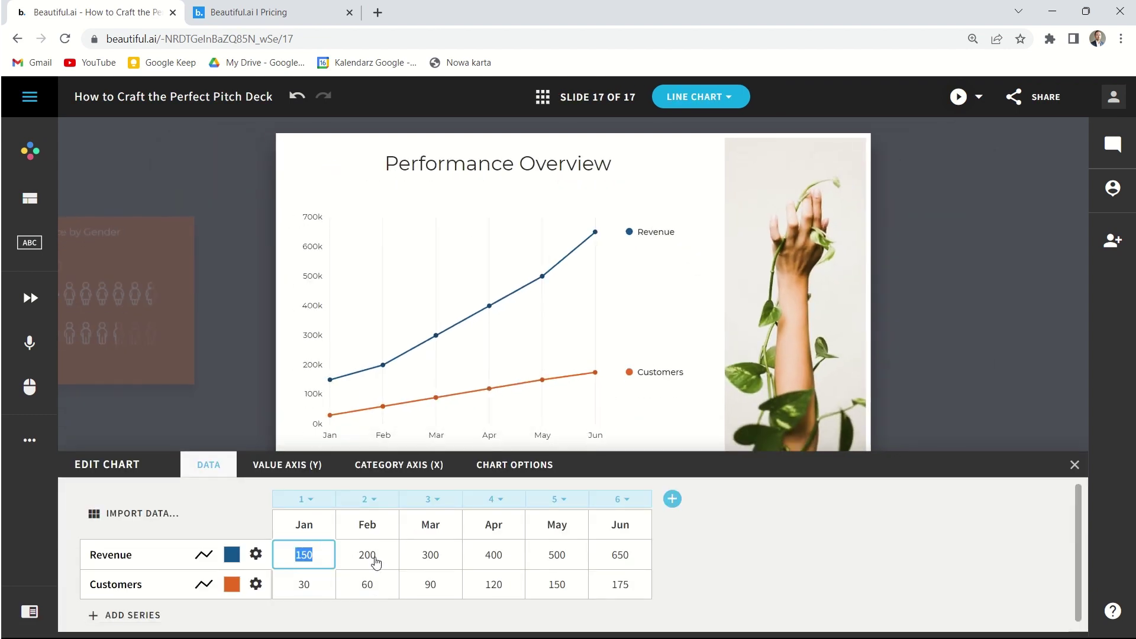
pyautogui.click(376, 562)
pyautogui.click(672, 499)
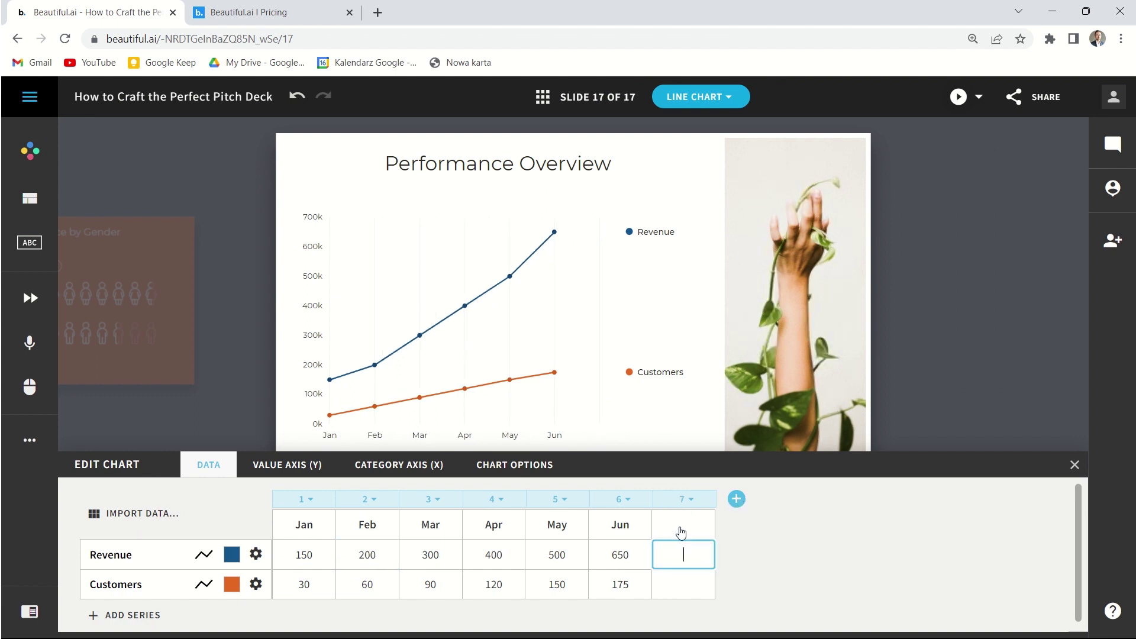
pyautogui.click(130, 615)
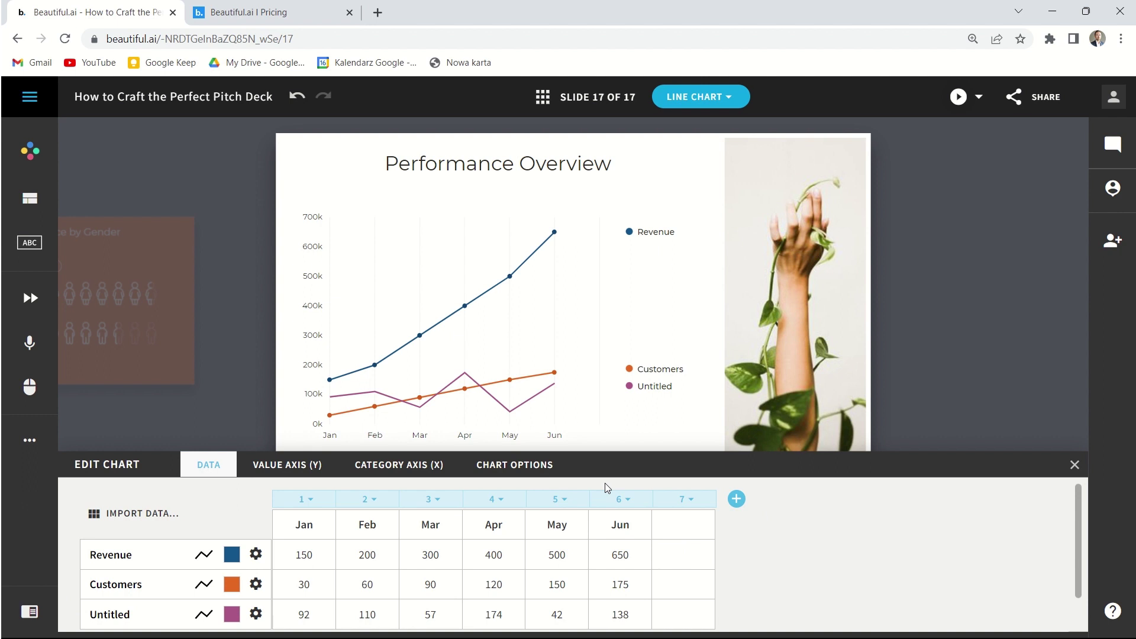
pyautogui.click(153, 514)
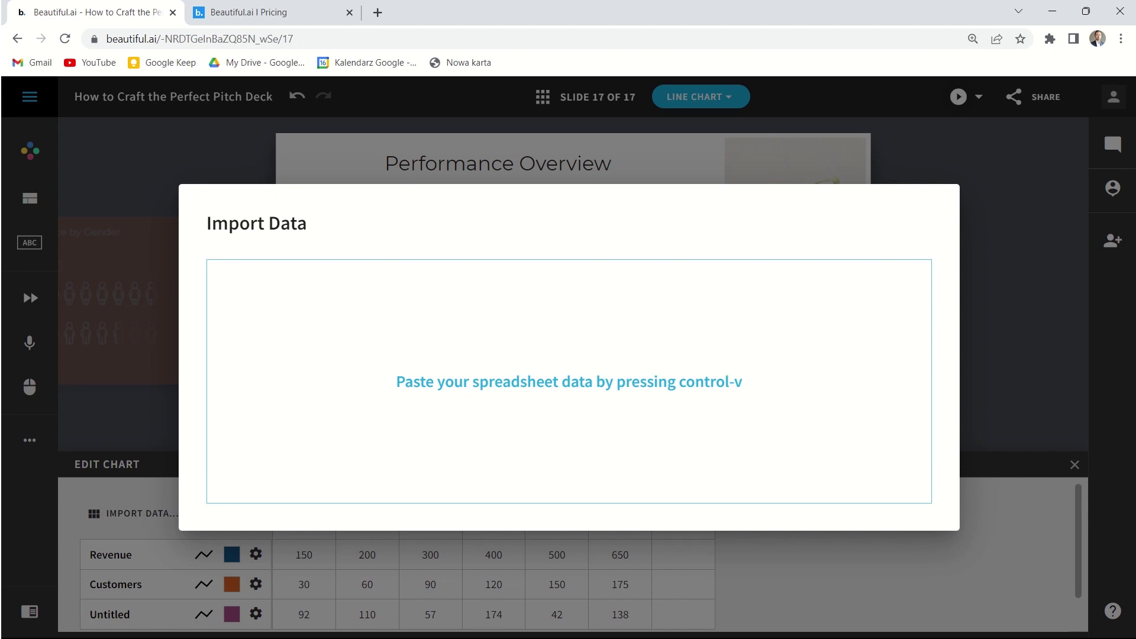
pyautogui.click(718, 592)
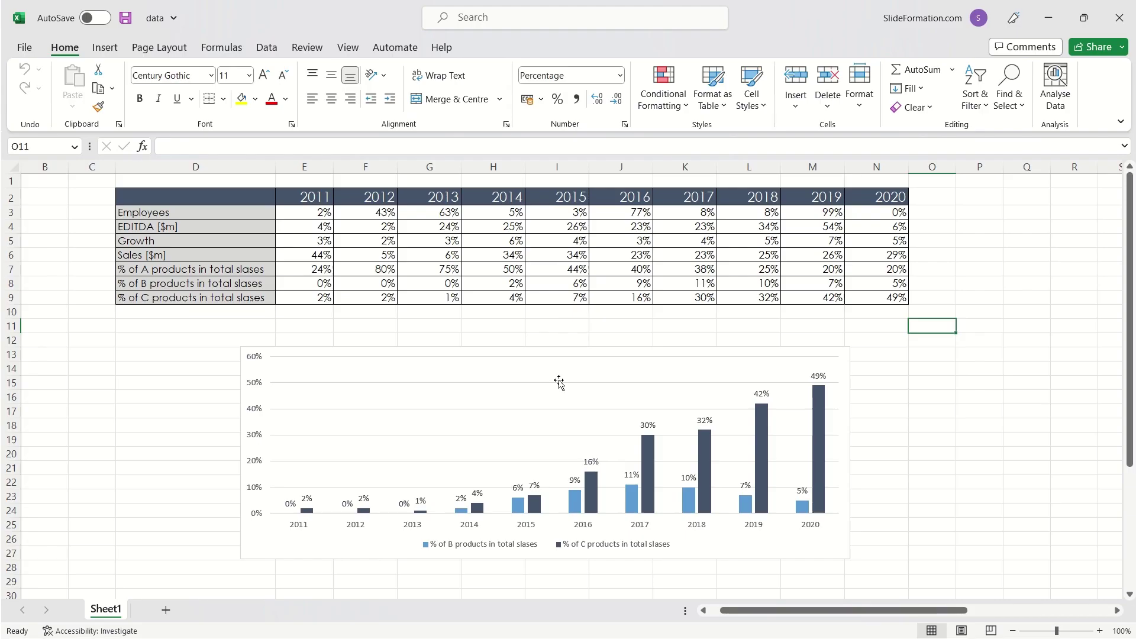
# Step: Copy the years, Employees and EDITDA rows D2:N4 from Excel into the chart's import
pyautogui.click(305, 283)
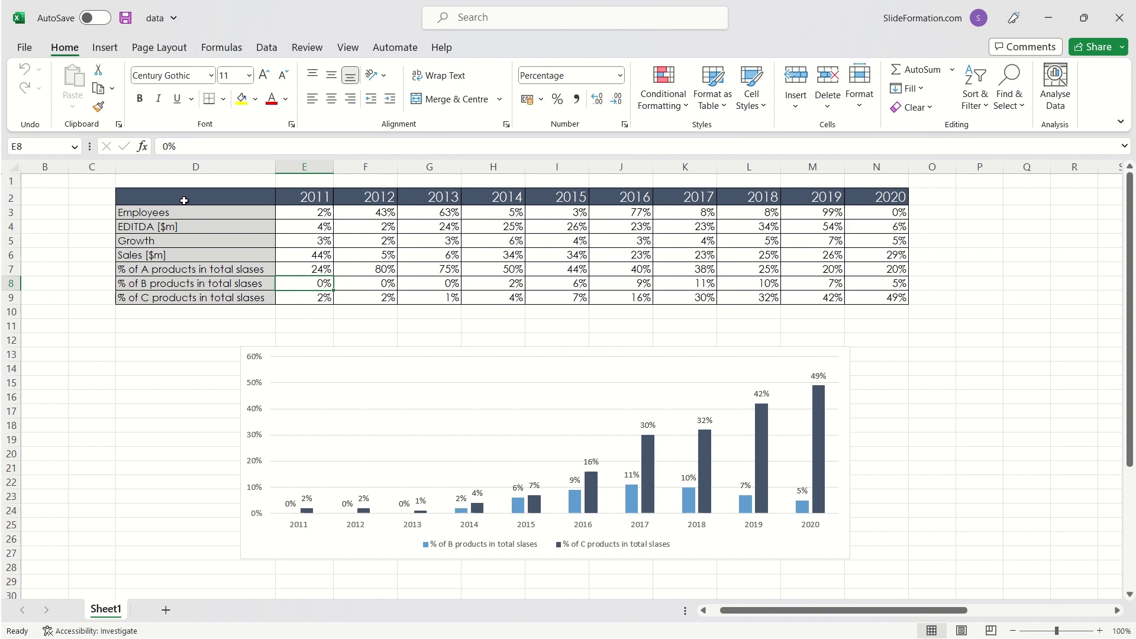
pyautogui.moveTo(184, 201); pyautogui.dragTo(881, 228)
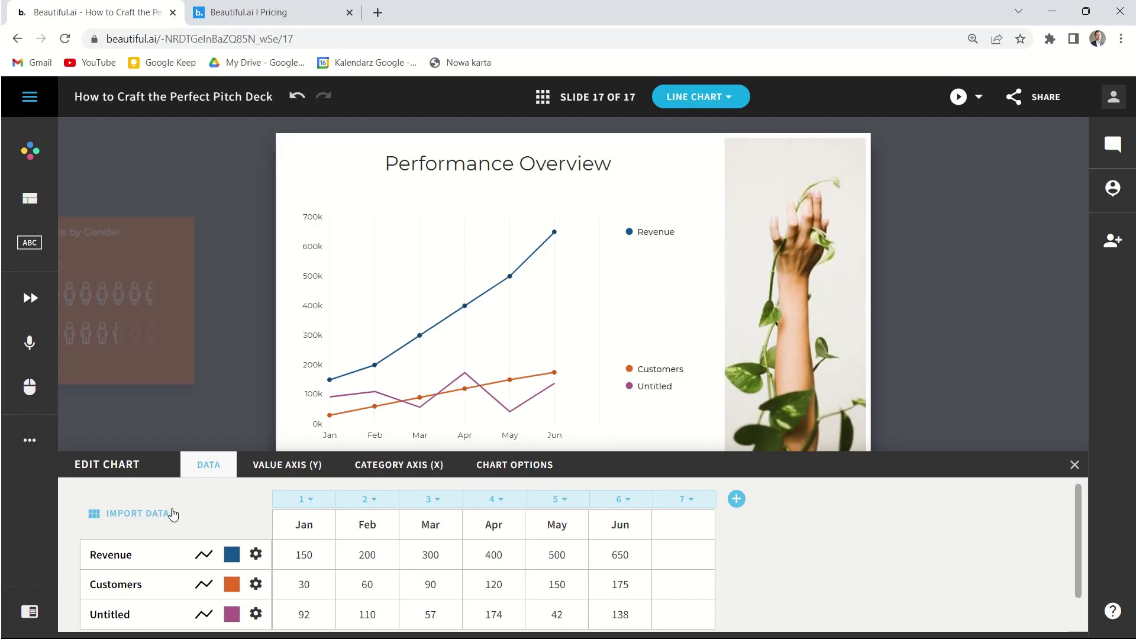
pyautogui.click(170, 513)
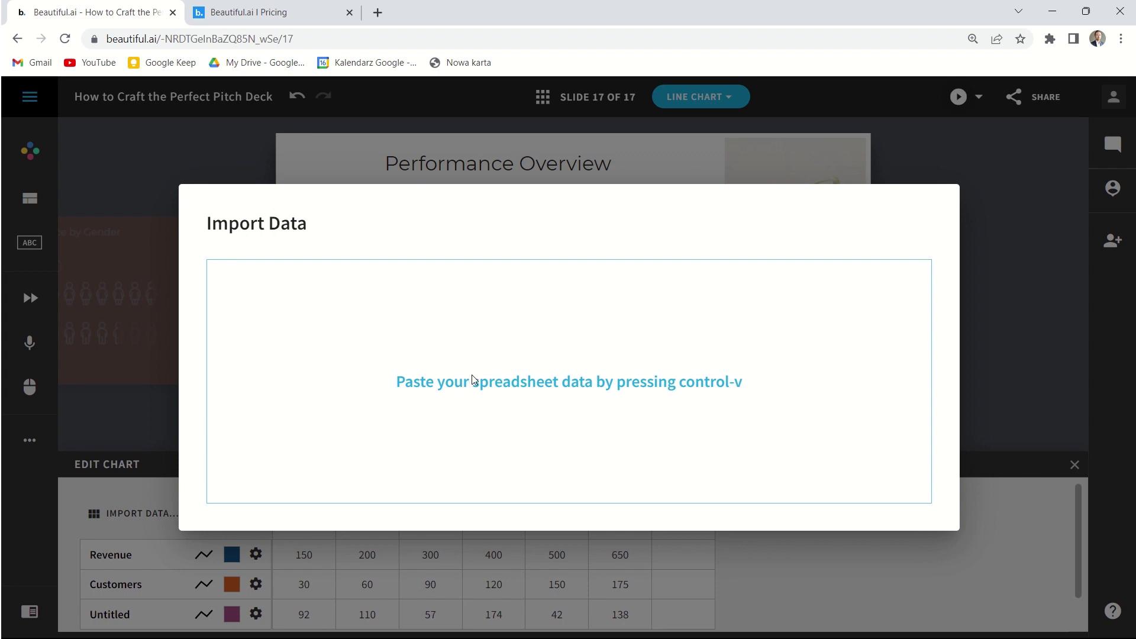
# Step: Paste and import the Excel rows, replacing the chart data with Employees and EDITDA [$m] for 2011–2020
pyautogui.hotkey('ctrl', 'v')
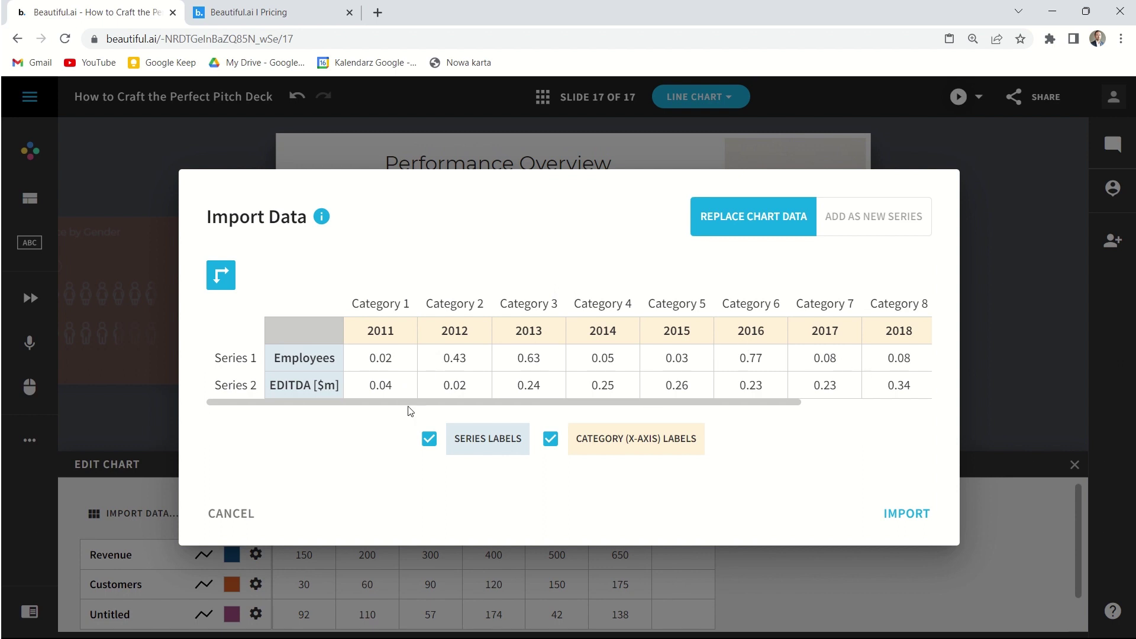
pyautogui.moveTo(407, 405); pyautogui.dragTo(365, 400)
pyautogui.moveTo(359, 405); pyautogui.dragTo(526, 403)
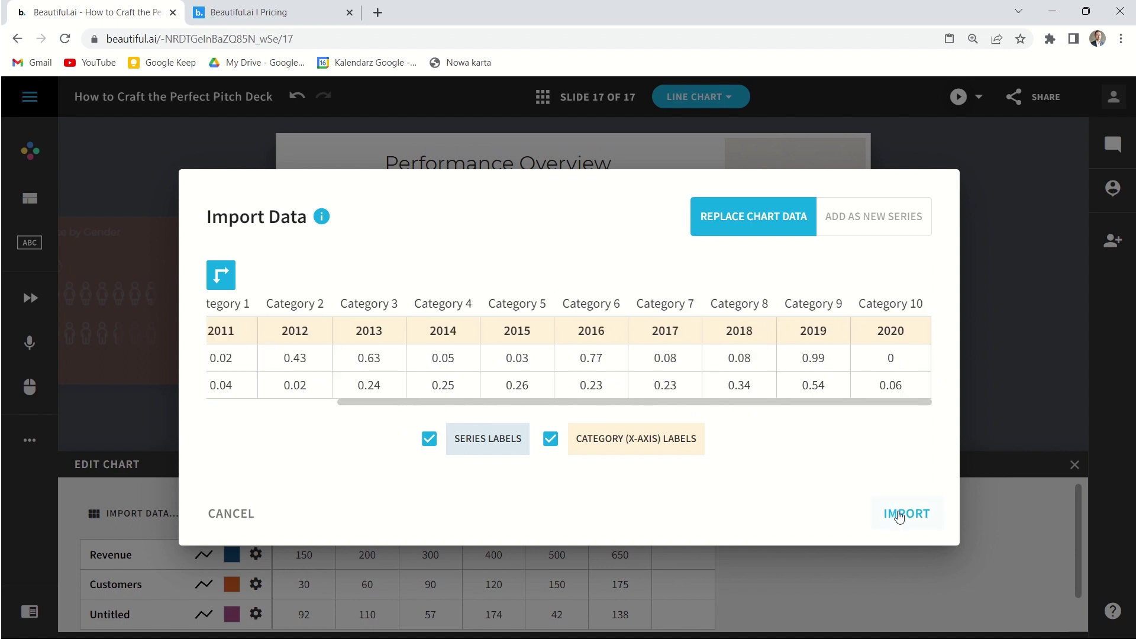
pyautogui.click(901, 521)
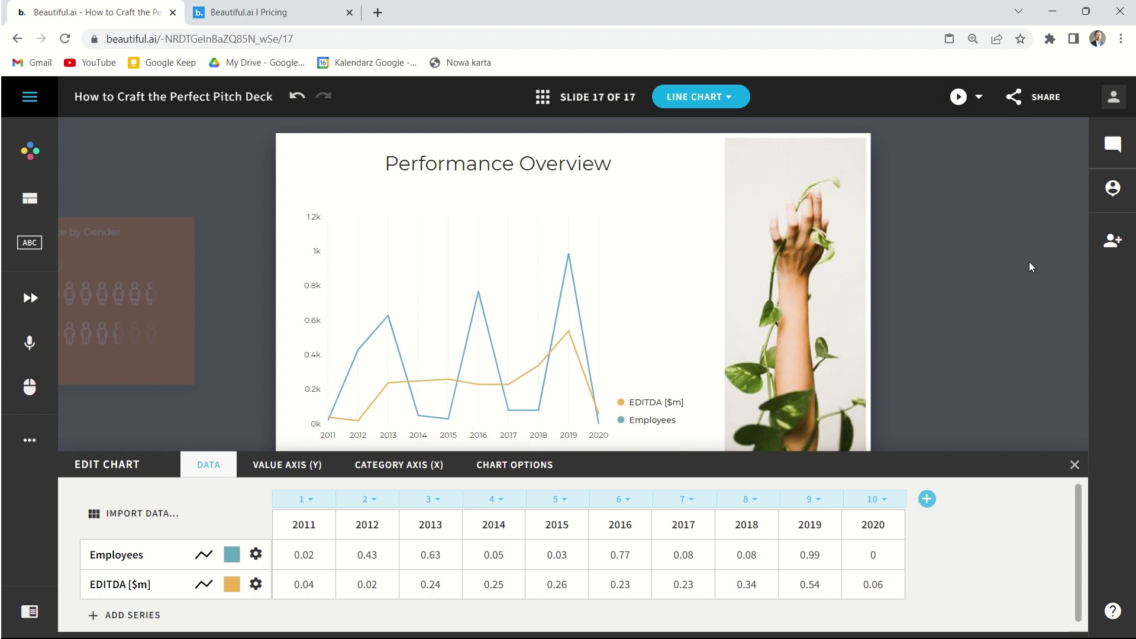
# Step: Drag the 2014–2018 and 2020 Employees points and EDITDA's 2020 point upward on the line chart
pyautogui.click(1012, 329)
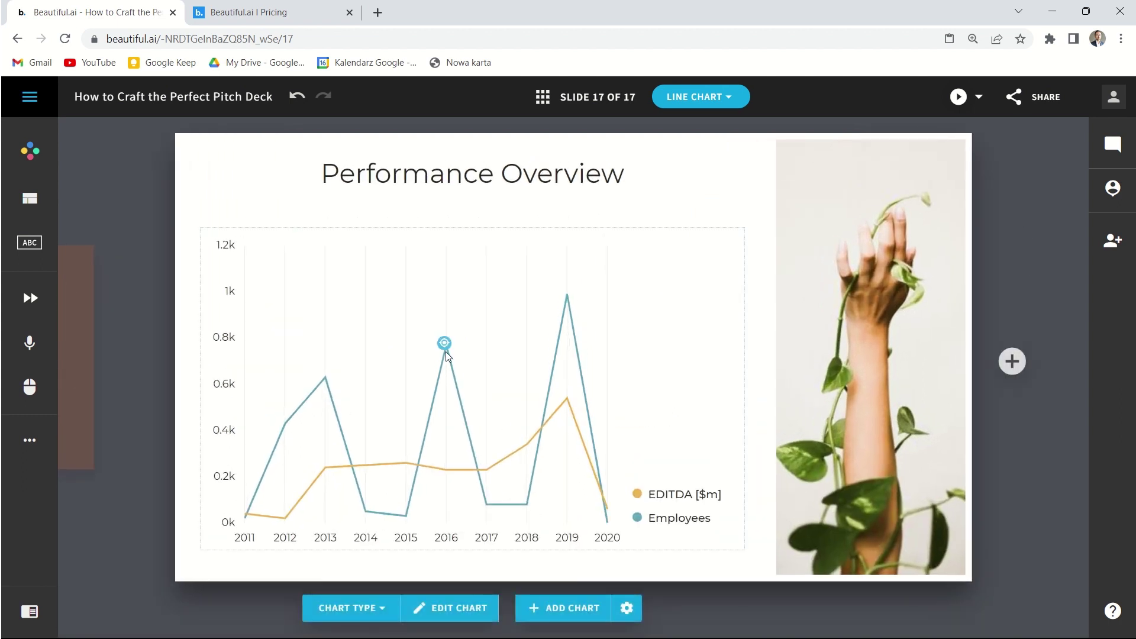
pyautogui.moveTo(445, 344); pyautogui.dragTo(448, 268)
pyautogui.moveTo(405, 515); pyautogui.dragTo(406, 398)
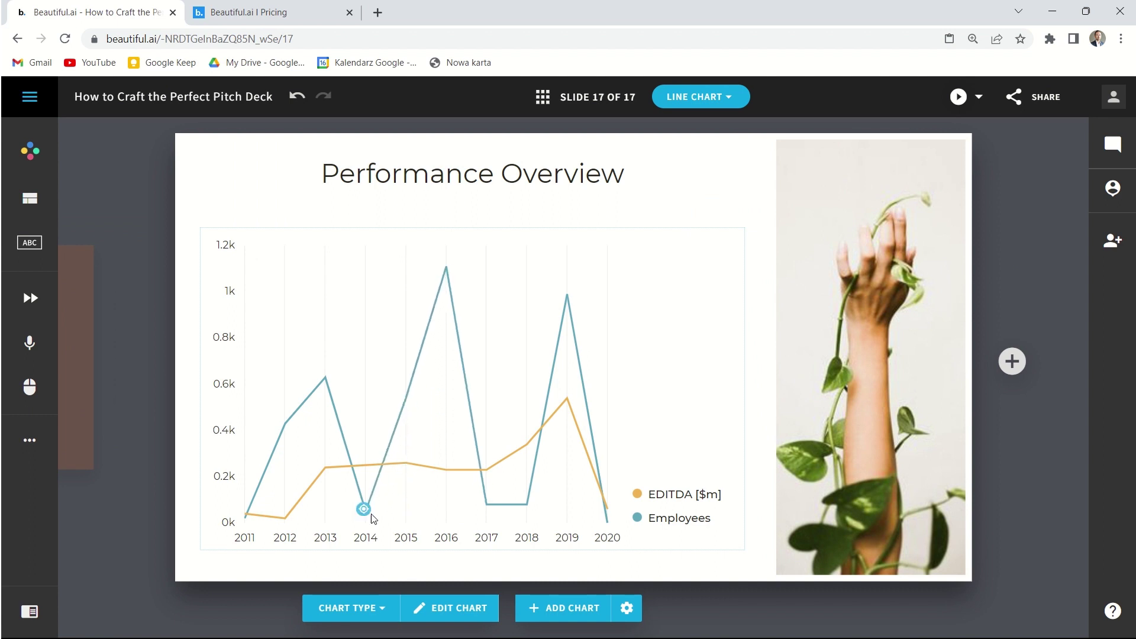
pyautogui.moveTo(365, 511); pyautogui.dragTo(367, 377)
pyautogui.moveTo(529, 502)
pyautogui.mouseDown()
pyautogui.moveTo(542, 378)
pyautogui.moveTo(502, 349)
pyautogui.moveTo(502, 328)
pyautogui.mouseUp()
pyautogui.moveTo(535, 377); pyautogui.dragTo(527, 278)
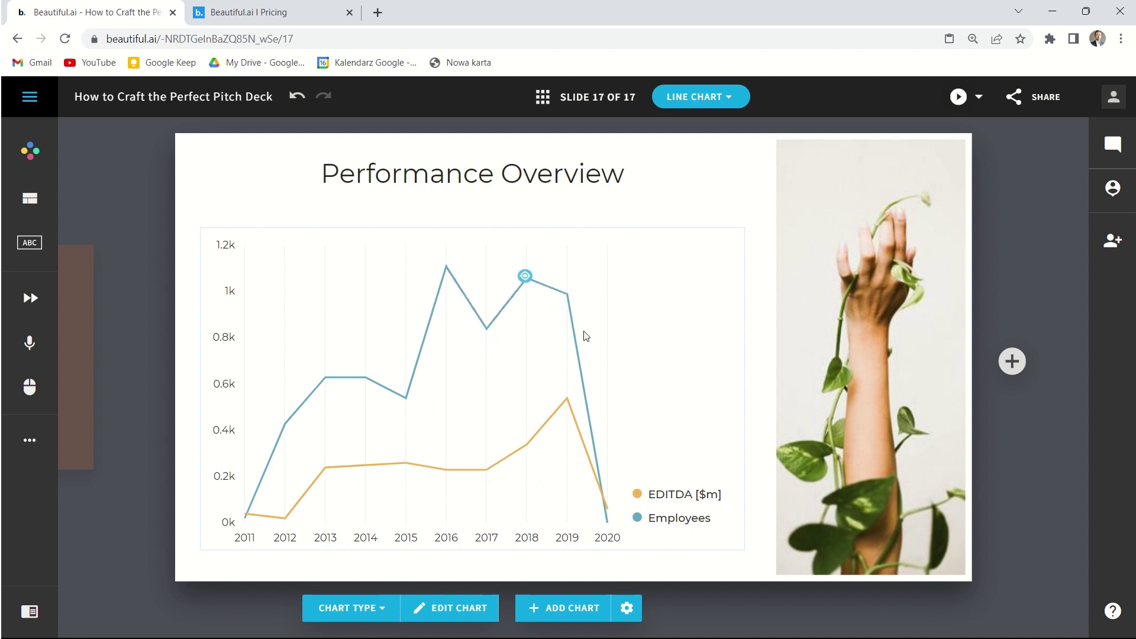
pyautogui.moveTo(606, 512); pyautogui.dragTo(607, 398)
pyautogui.moveTo(606, 522); pyautogui.dragTo(608, 362)
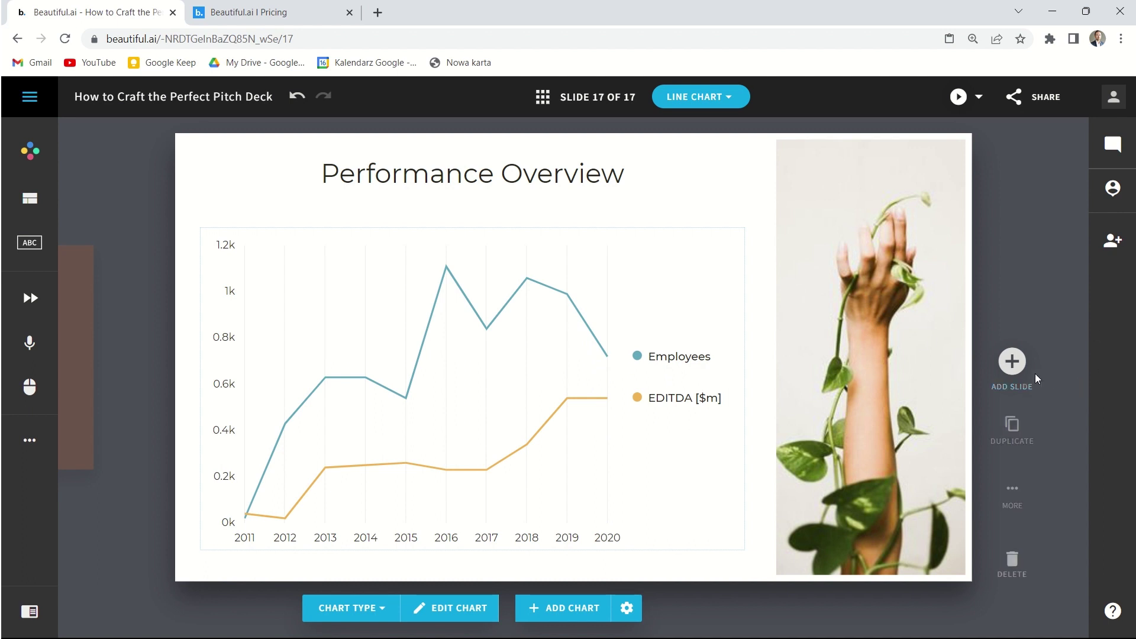
pyautogui.click(1012, 361)
# Step: Add the three-statistic oil Photo Grid slide
pyautogui.scroll(-5, 683, 426)
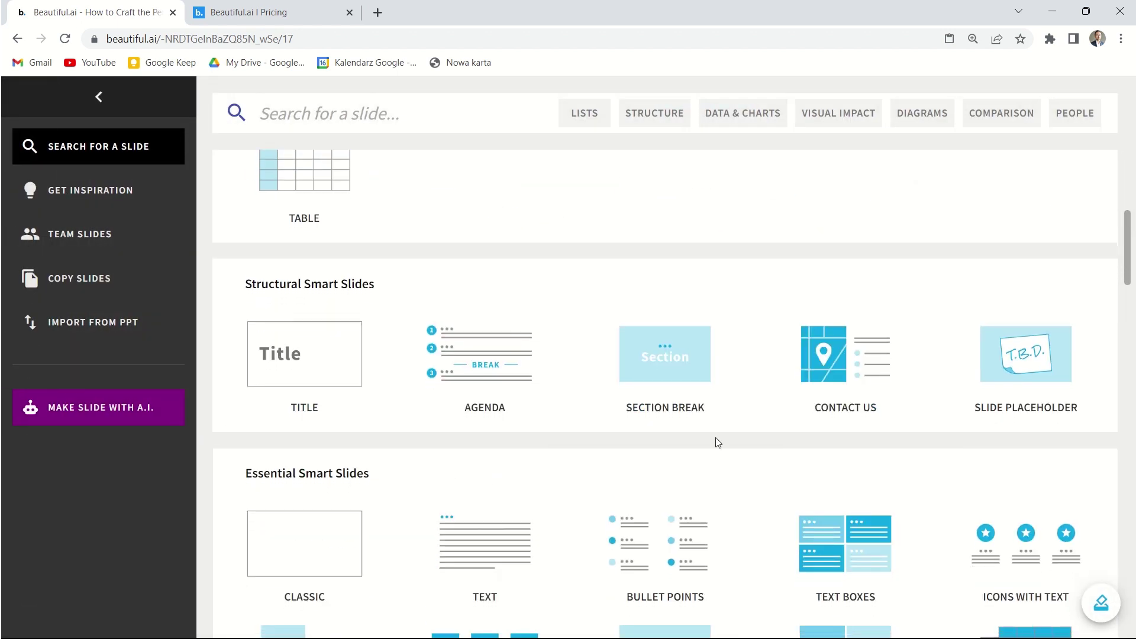
pyautogui.scroll(-3, 716, 444)
pyautogui.click(861, 520)
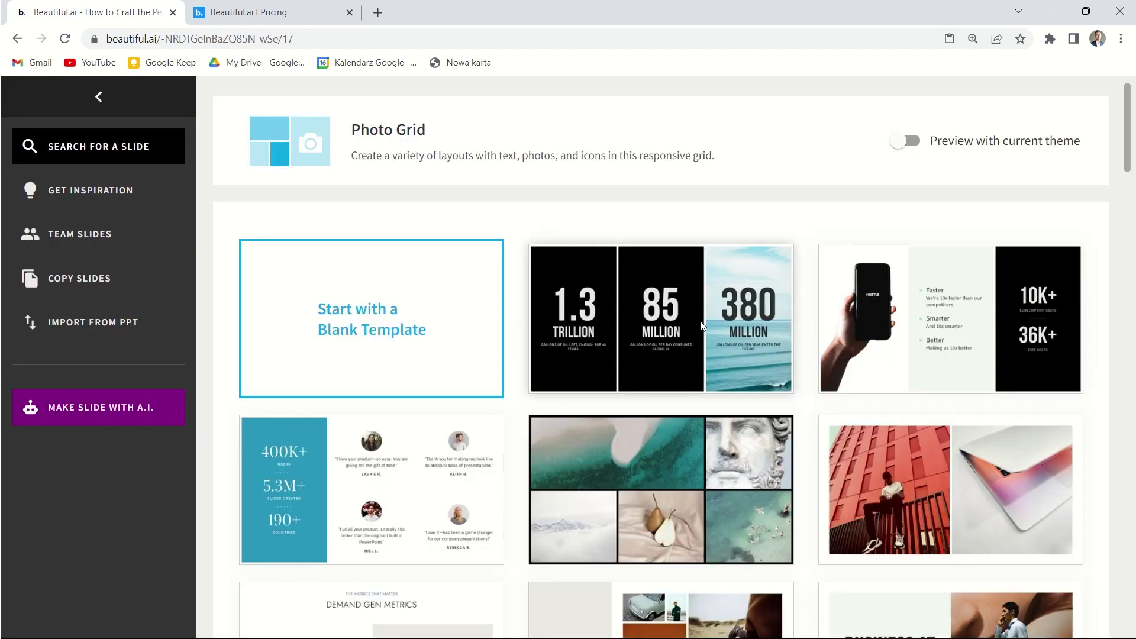
pyautogui.click(691, 365)
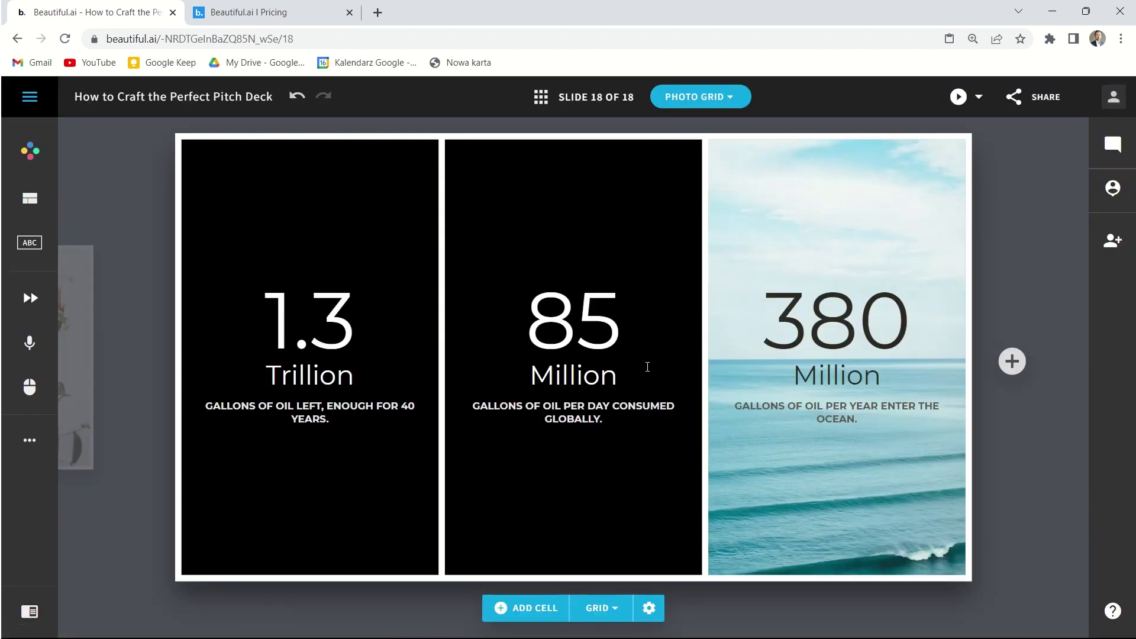
# Step: Add a fourth cell to the photo grid and move it and the 1.3 Trillion cell to the middle slots
pyautogui.click(602, 315)
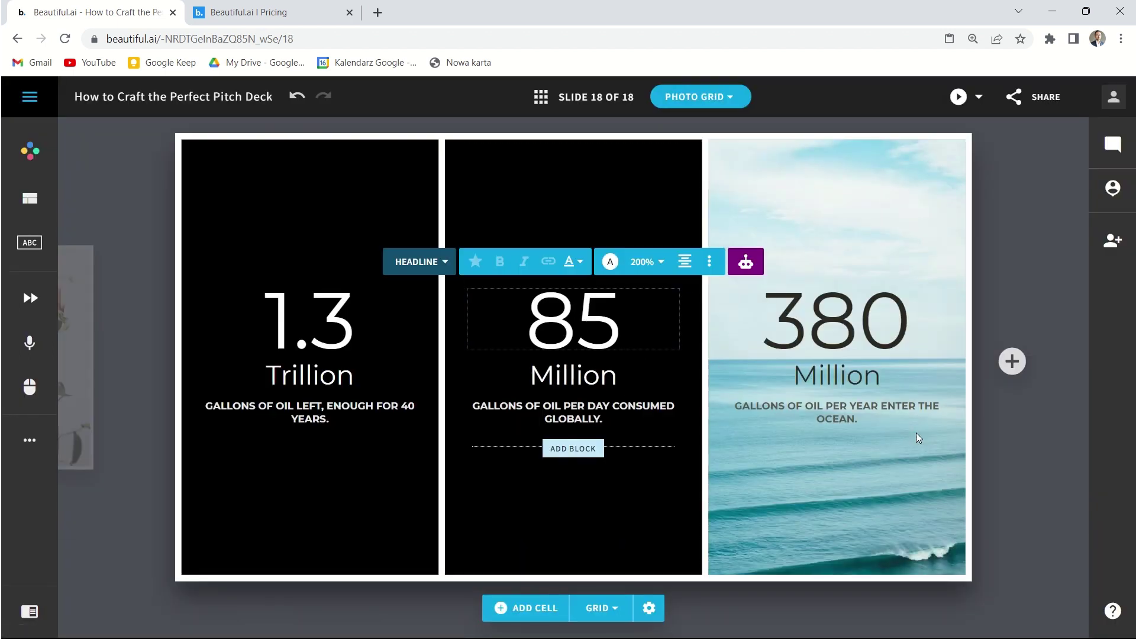
pyautogui.click(545, 609)
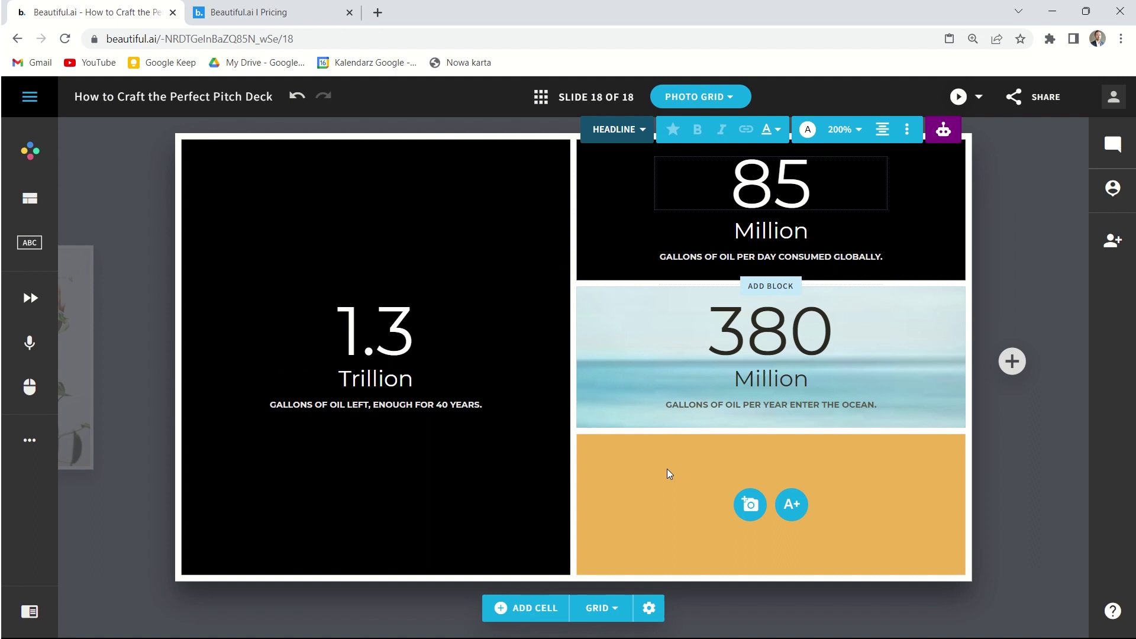
pyautogui.moveTo(587, 445); pyautogui.dragTo(587, 296)
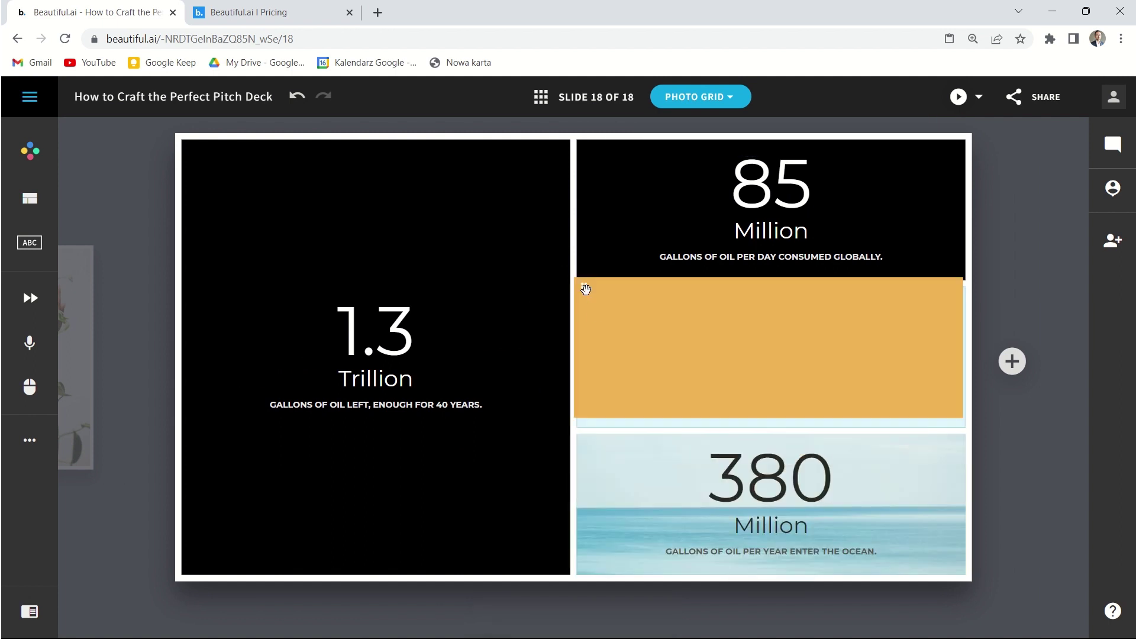
pyautogui.moveTo(189, 150); pyautogui.dragTo(577, 292)
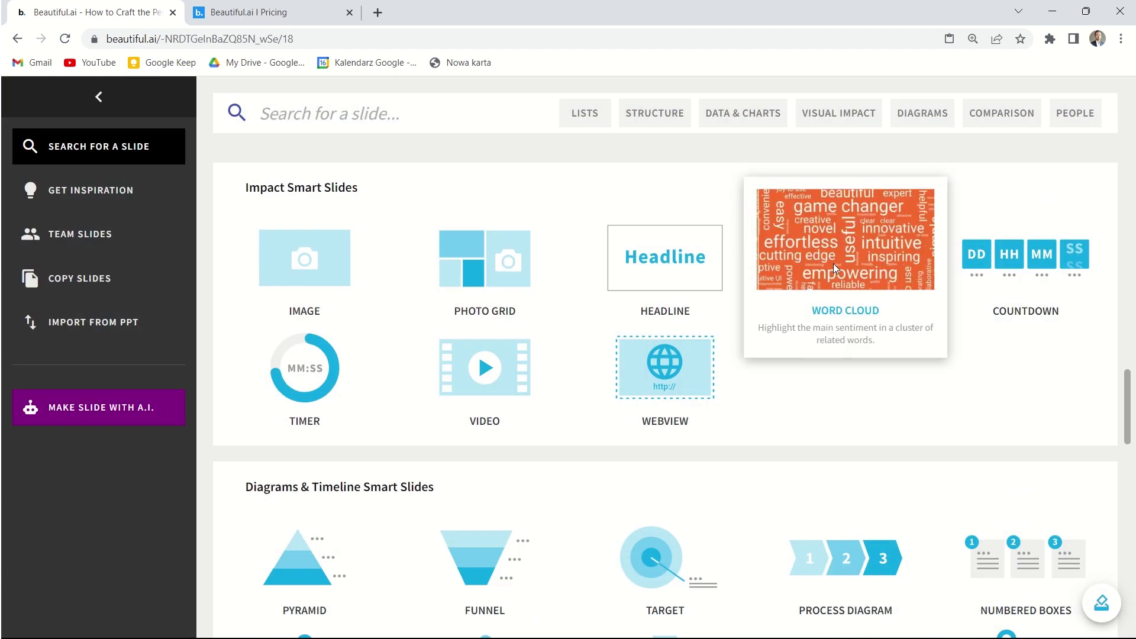
# Step: Add the snowflake word cloud, enter 'pitch deck presentation' as small words, and randomize the layout
pyautogui.click(836, 290)
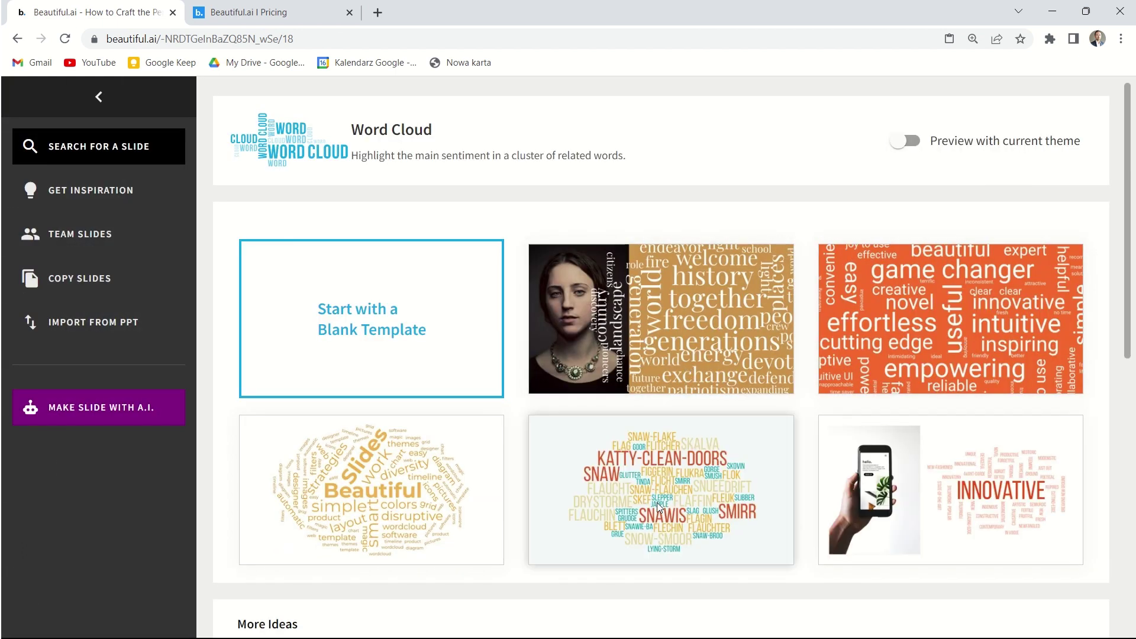
pyautogui.click(629, 461)
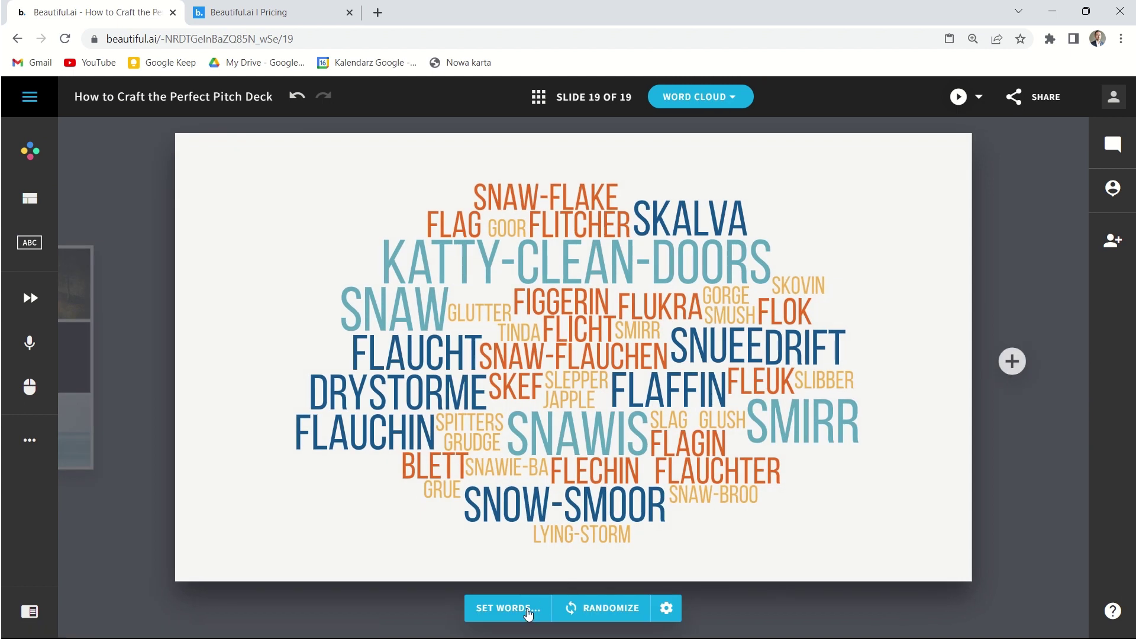
pyautogui.click(529, 614)
pyautogui.click(427, 292)
pyautogui.write('pitch deck presentation')
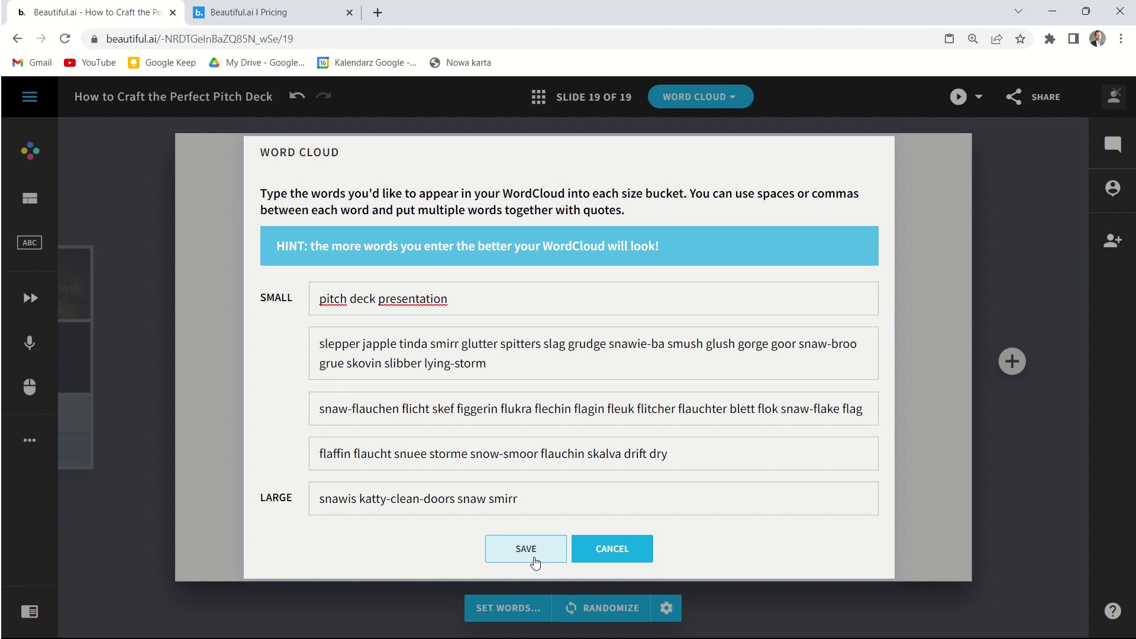
pyautogui.click(529, 554)
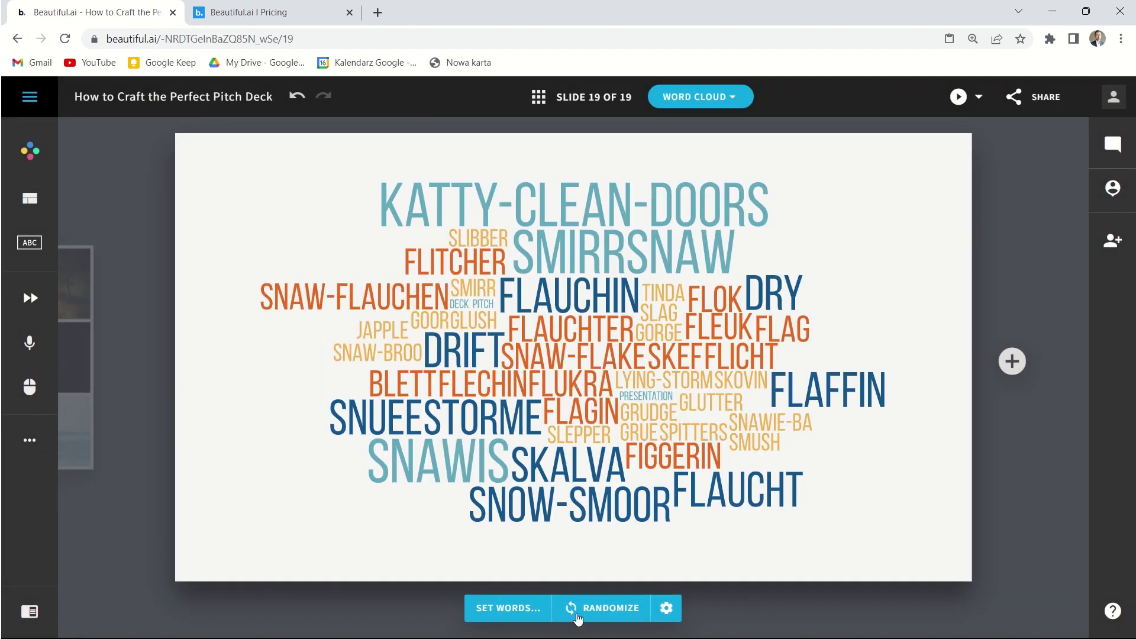
pyautogui.click(602, 609)
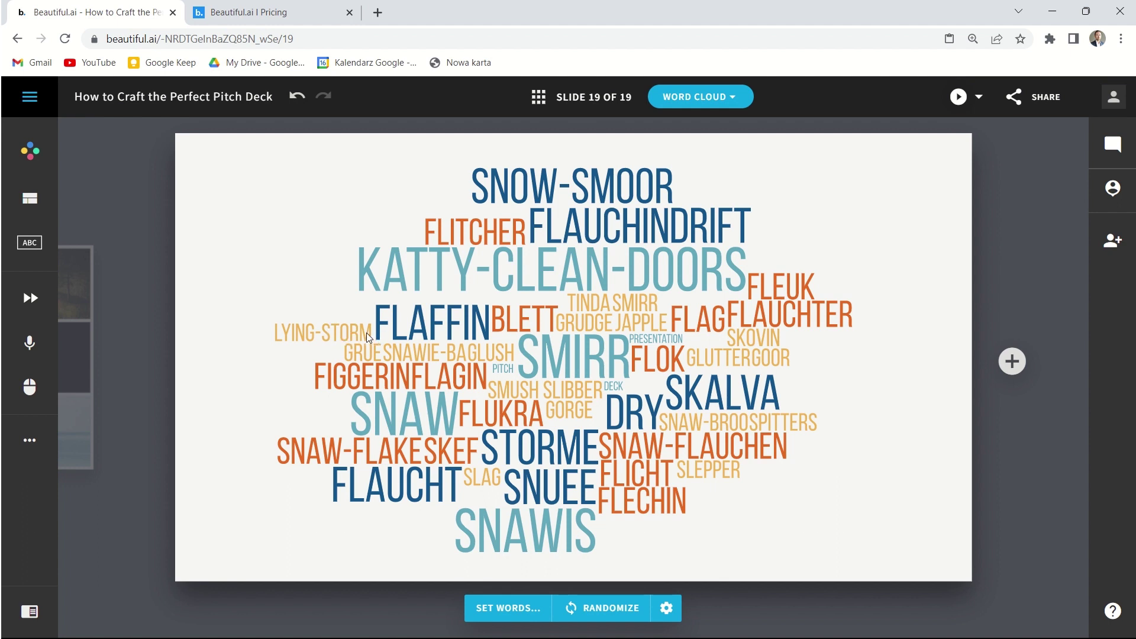
# Step: Browse the Funnel slide templates in the new-slide gallery, then return to all slide types
pyautogui.click(1012, 362)
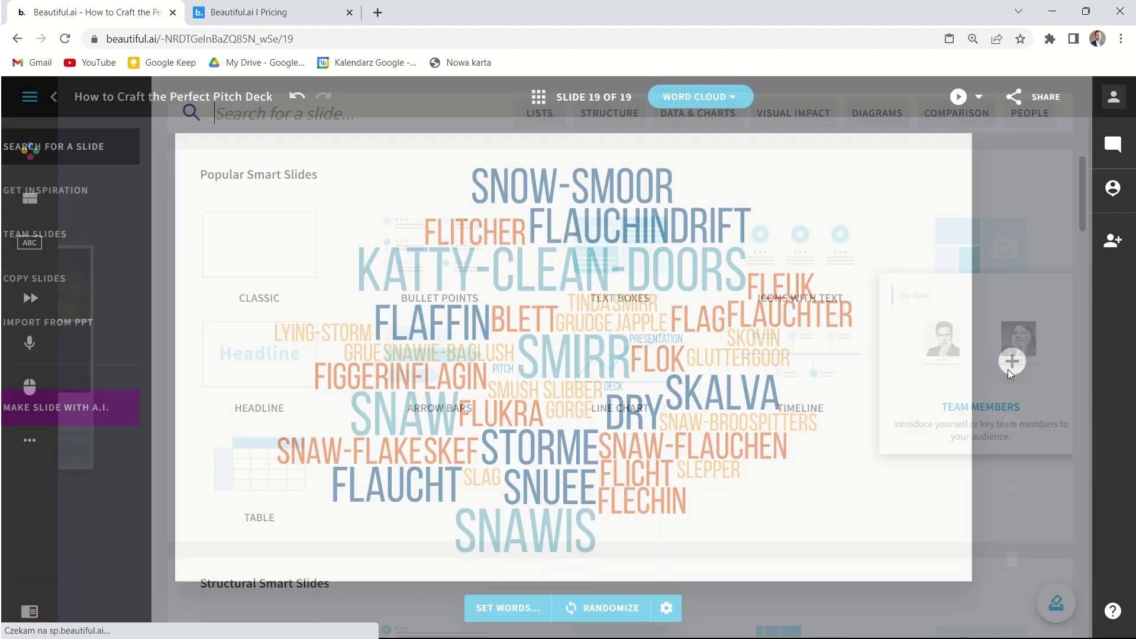
pyautogui.scroll(-10, 594, 450)
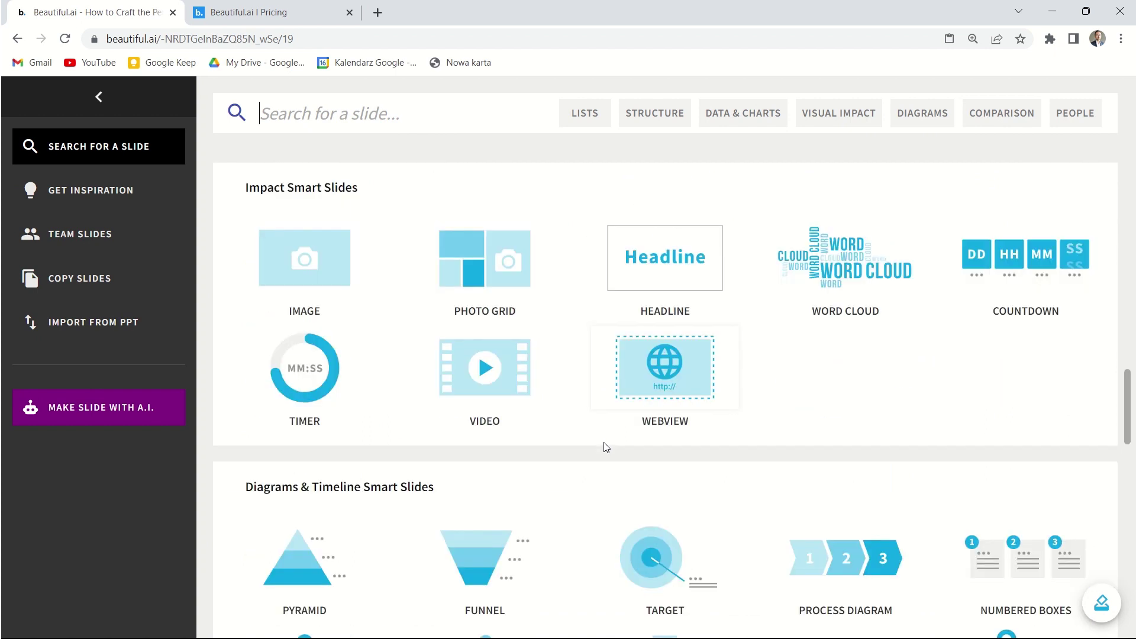
pyautogui.scroll(-4, 655, 319)
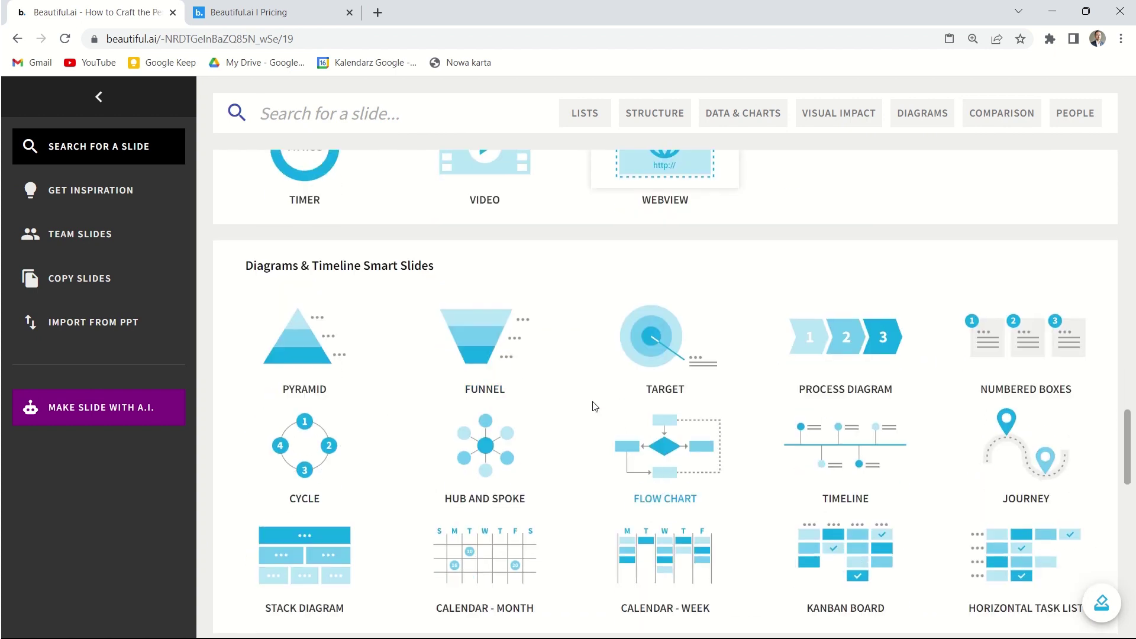
pyautogui.click(482, 334)
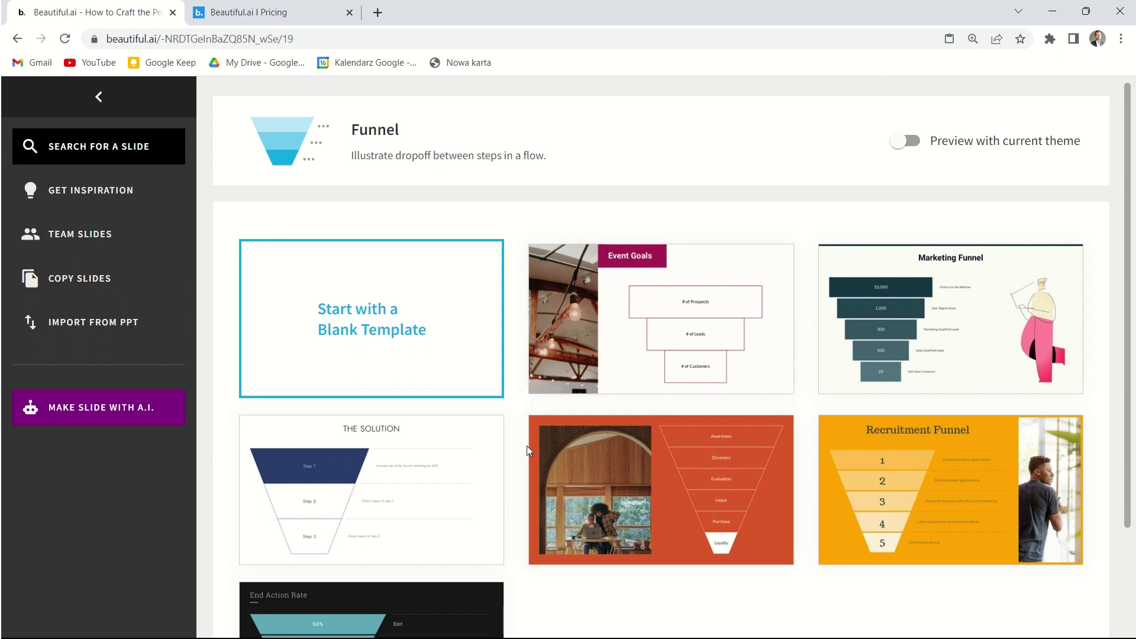
pyautogui.scroll(-1, 423, 264)
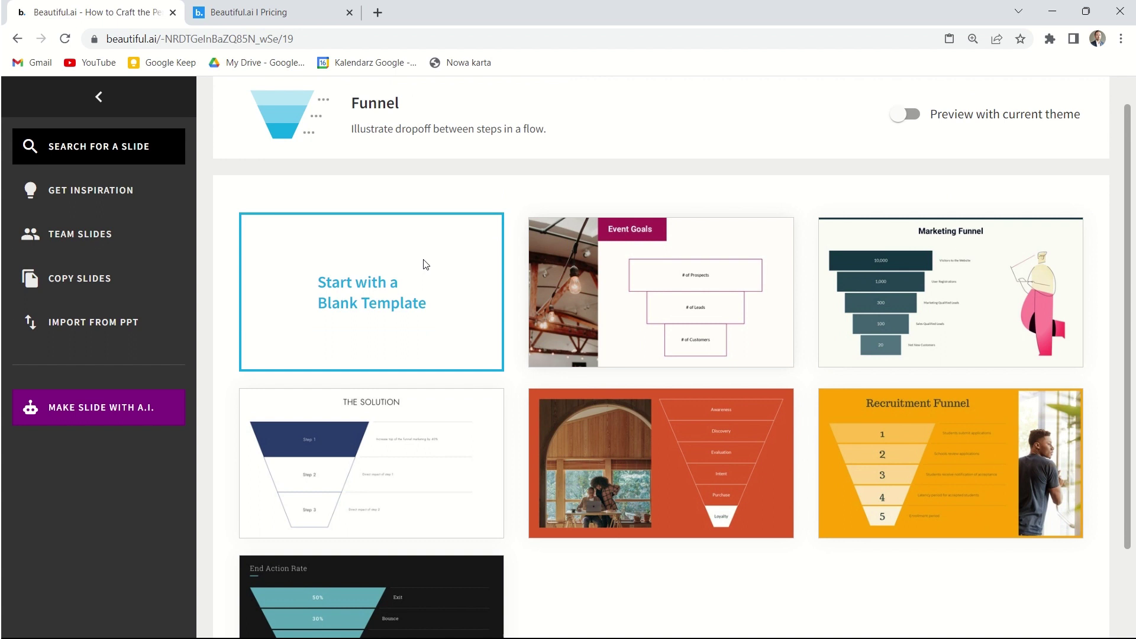
pyautogui.click(102, 98)
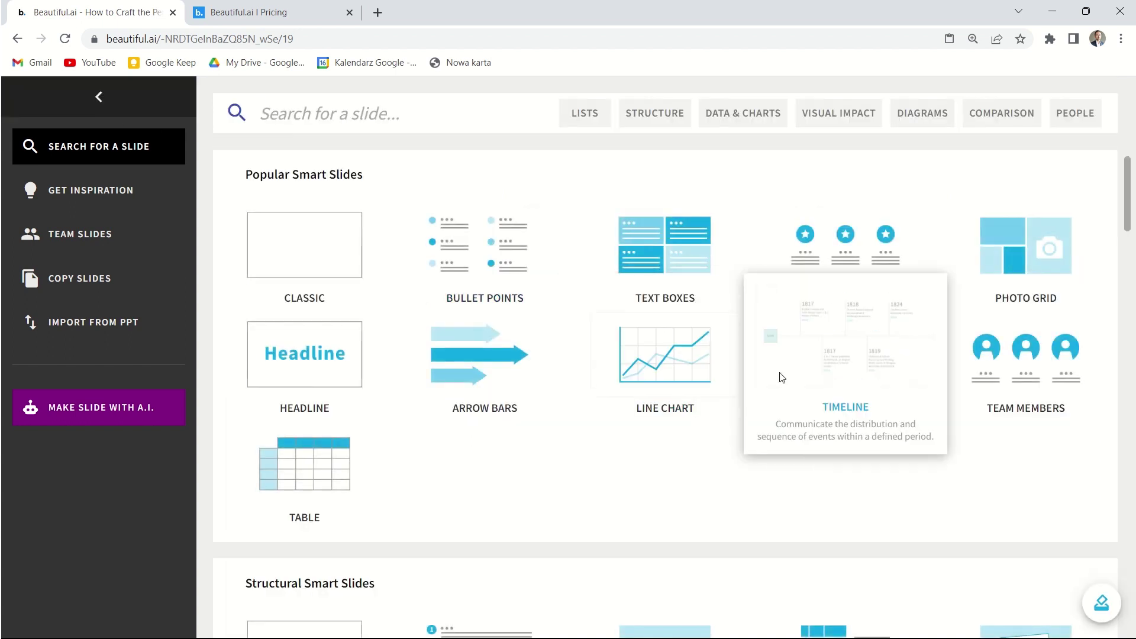
# Step: Add the Campaign Messaging template from Icons with Text as slide 20
pyautogui.moveTo(1000, 241)
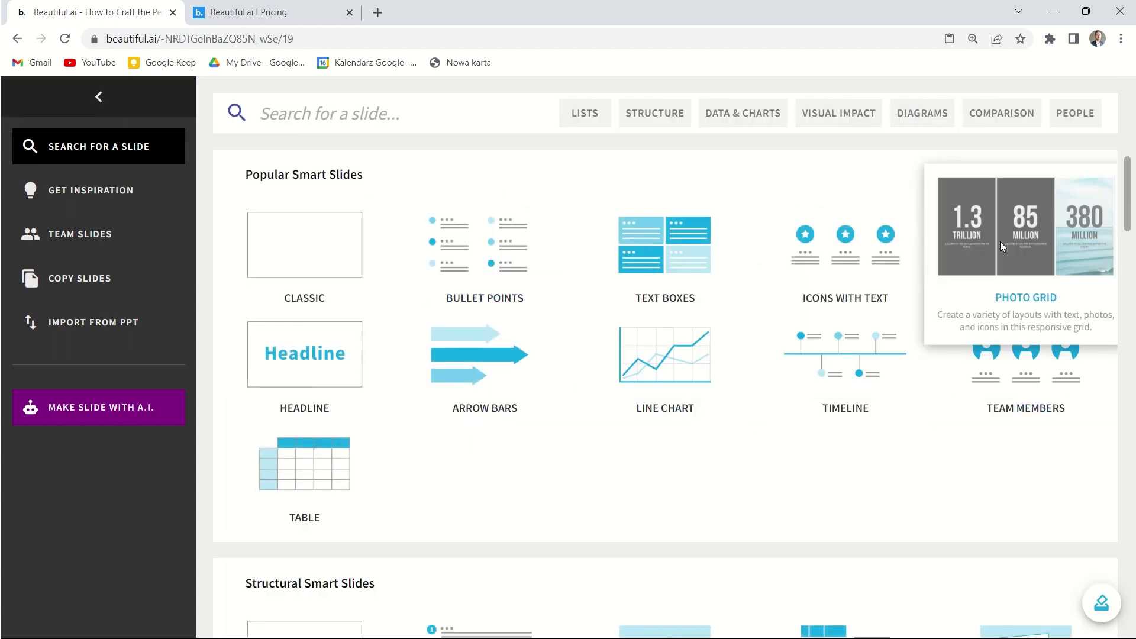
pyautogui.click(838, 262)
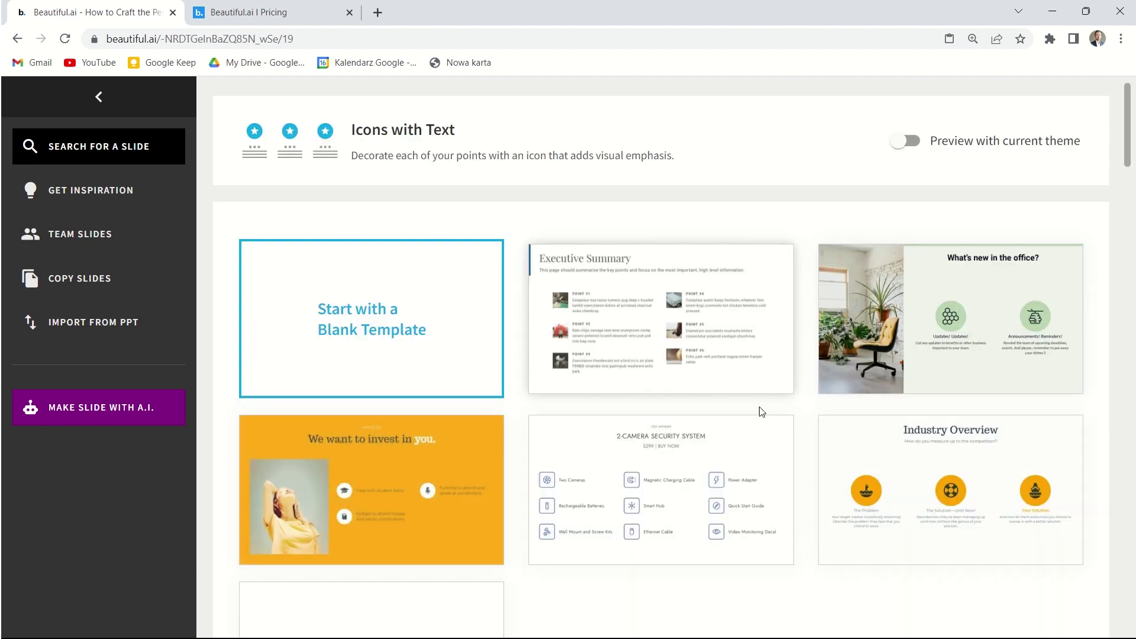
pyautogui.scroll(-5, 710, 474)
pyautogui.scroll(-10, 698, 486)
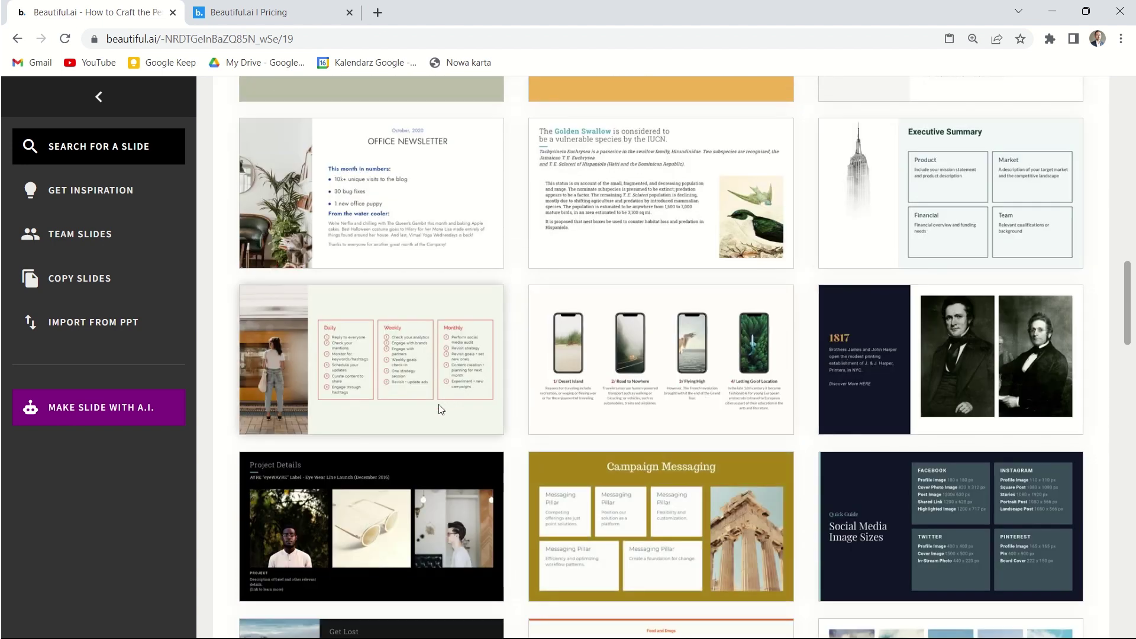
pyautogui.click(670, 513)
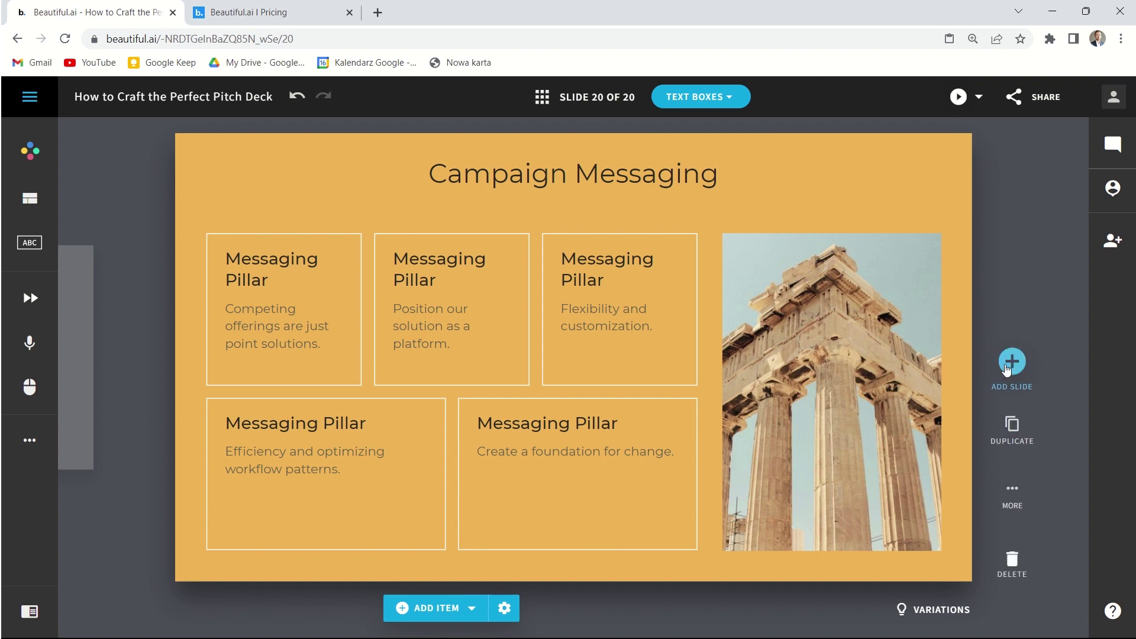
pyautogui.click(1010, 362)
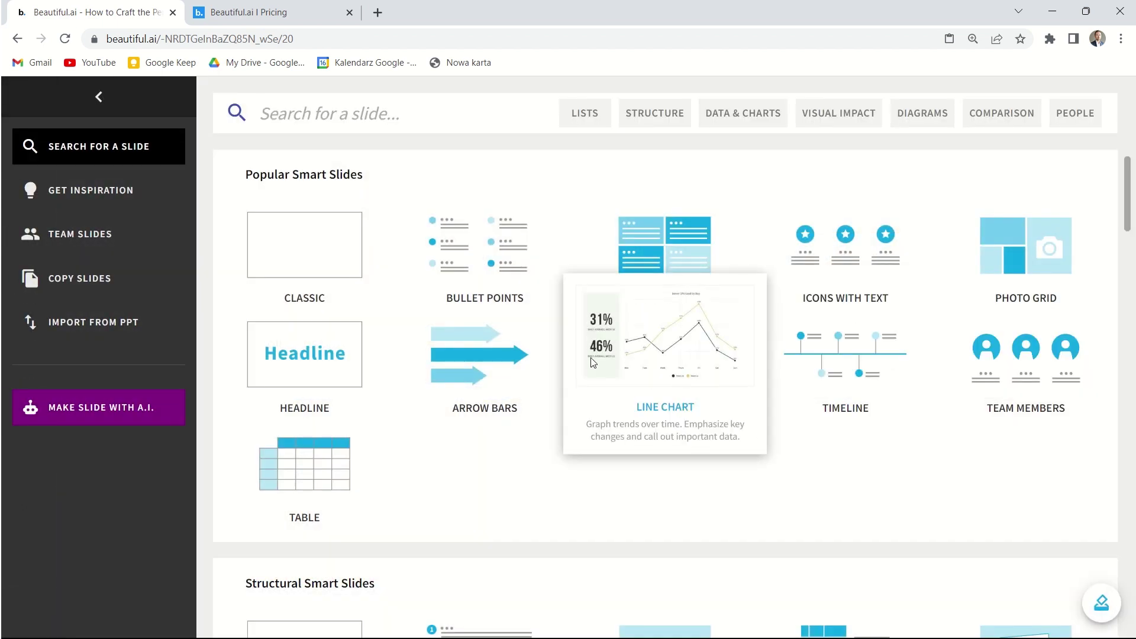
# Step: Add the 'Make a Statement' Headline template with the mountain photo
pyautogui.click(305, 353)
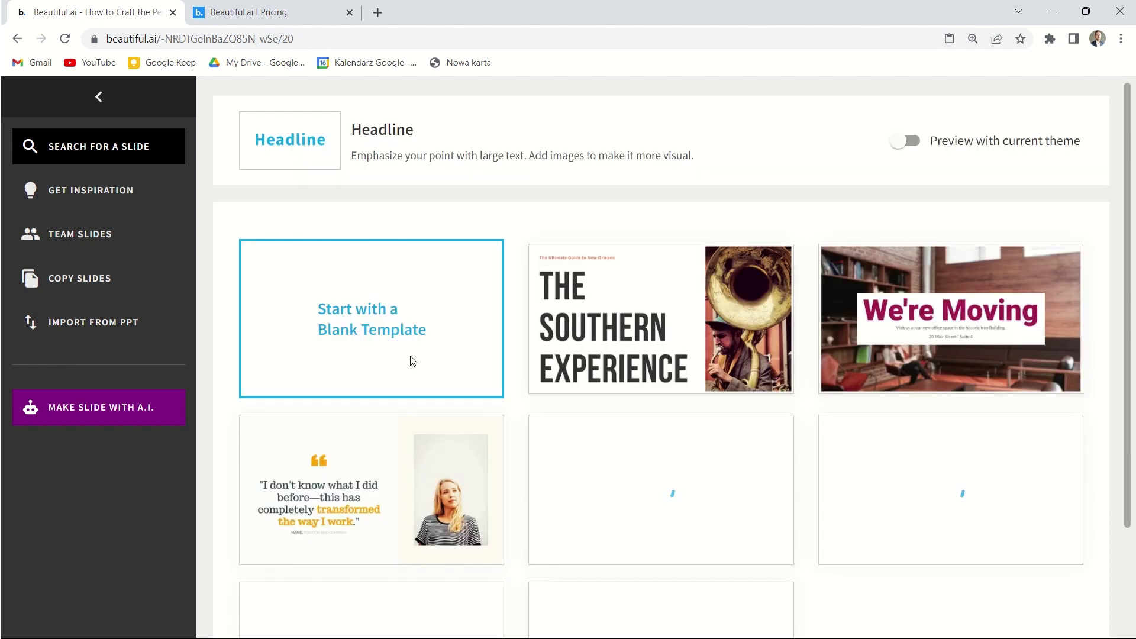
pyautogui.scroll(-2, 402, 349)
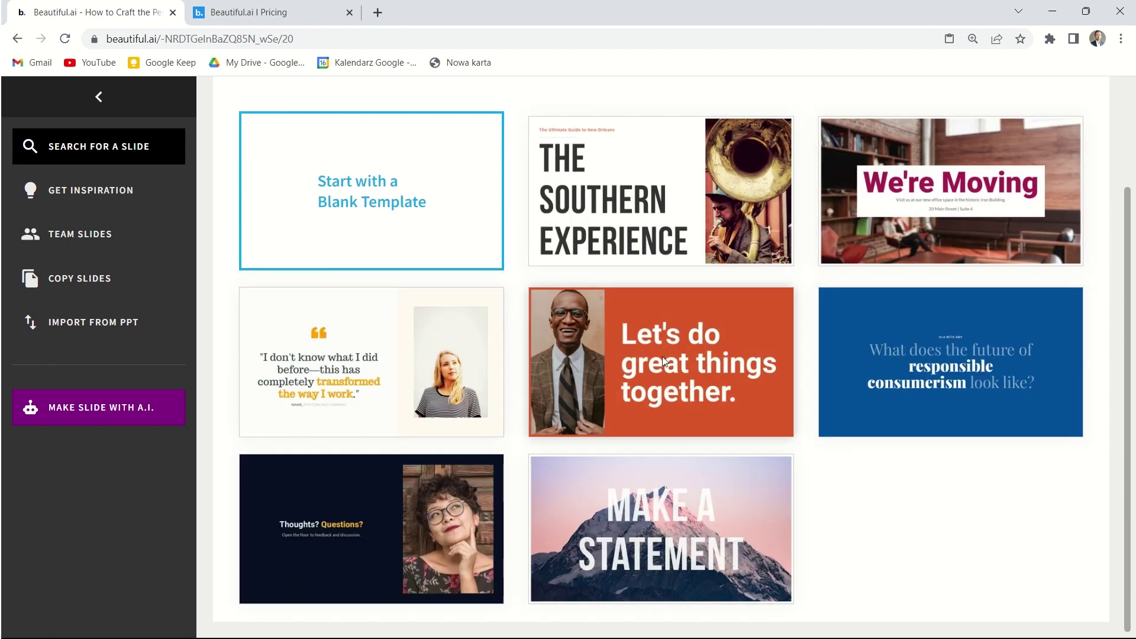
pyautogui.click(701, 502)
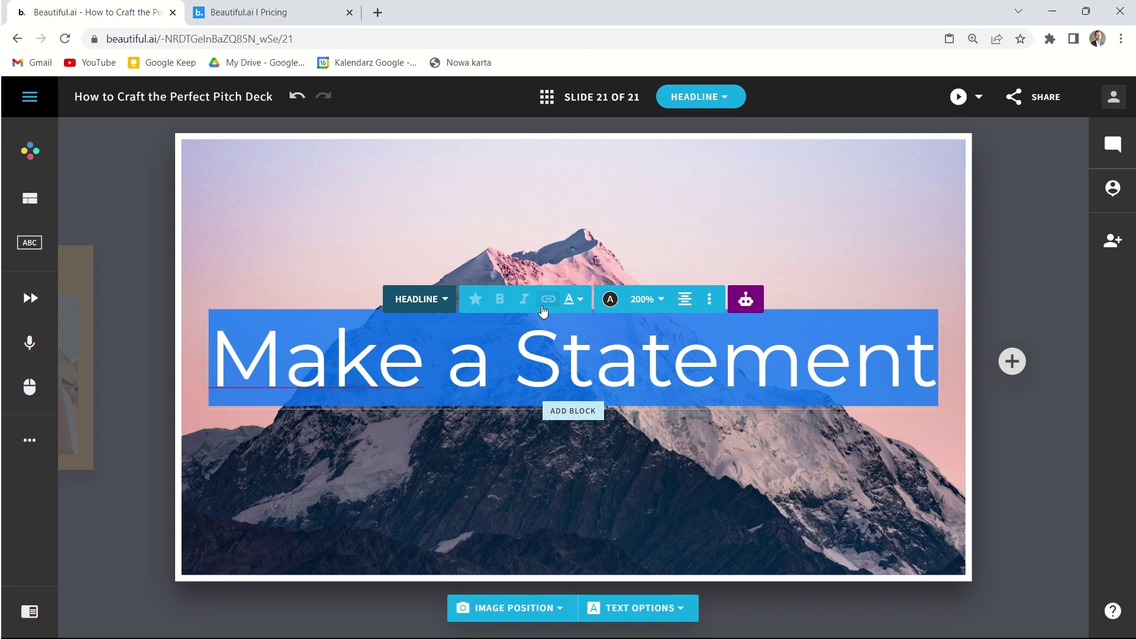
# Step: Switch to the Pricing tab and highlight the $12 Pro price, Billed Annually note and TEAM label
pyautogui.click(278, 13)
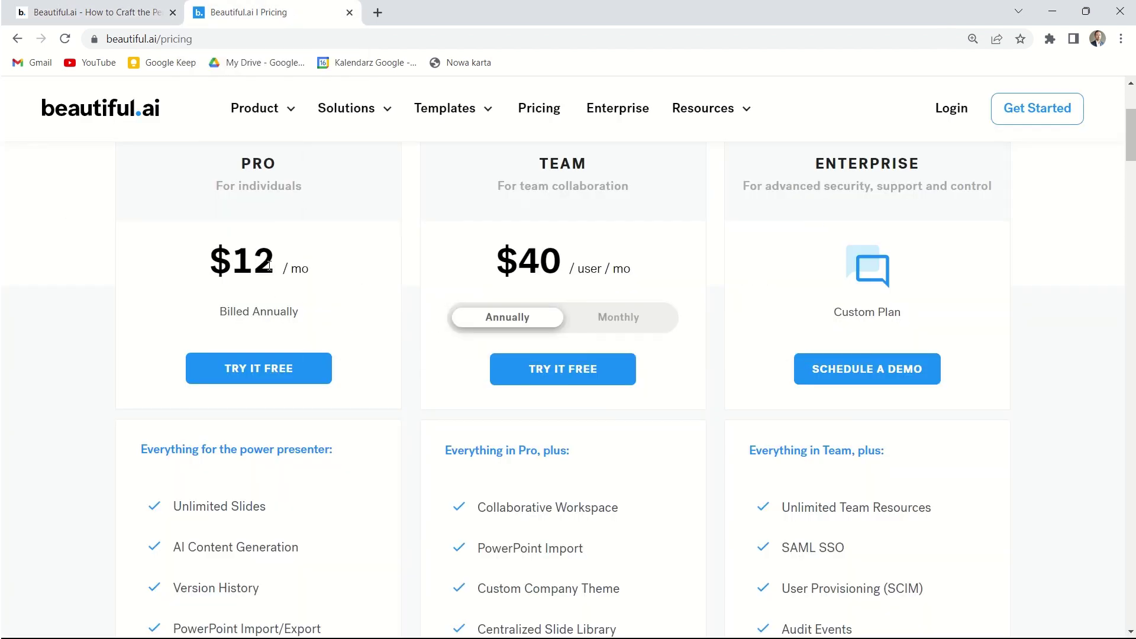
pyautogui.moveTo(269, 260); pyautogui.dragTo(208, 263)
pyautogui.click(221, 318)
pyautogui.moveTo(229, 312); pyautogui.dragTo(308, 317)
pyautogui.click(317, 318)
pyautogui.scroll(1, 441, 360)
pyautogui.moveTo(538, 244); pyautogui.dragTo(604, 238)
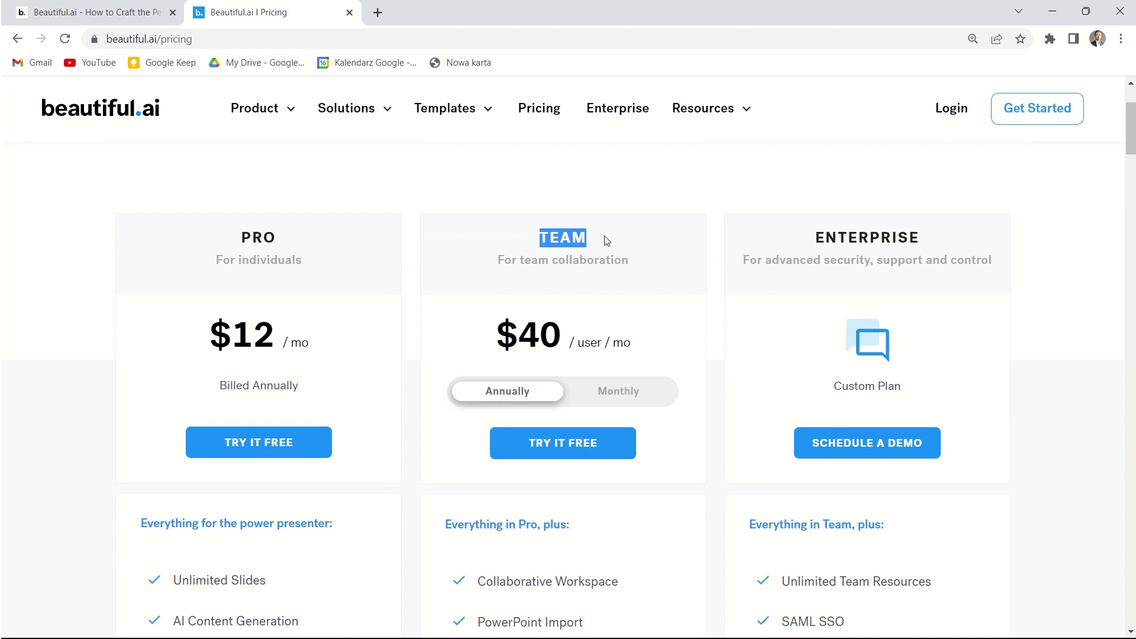
pyautogui.click(599, 285)
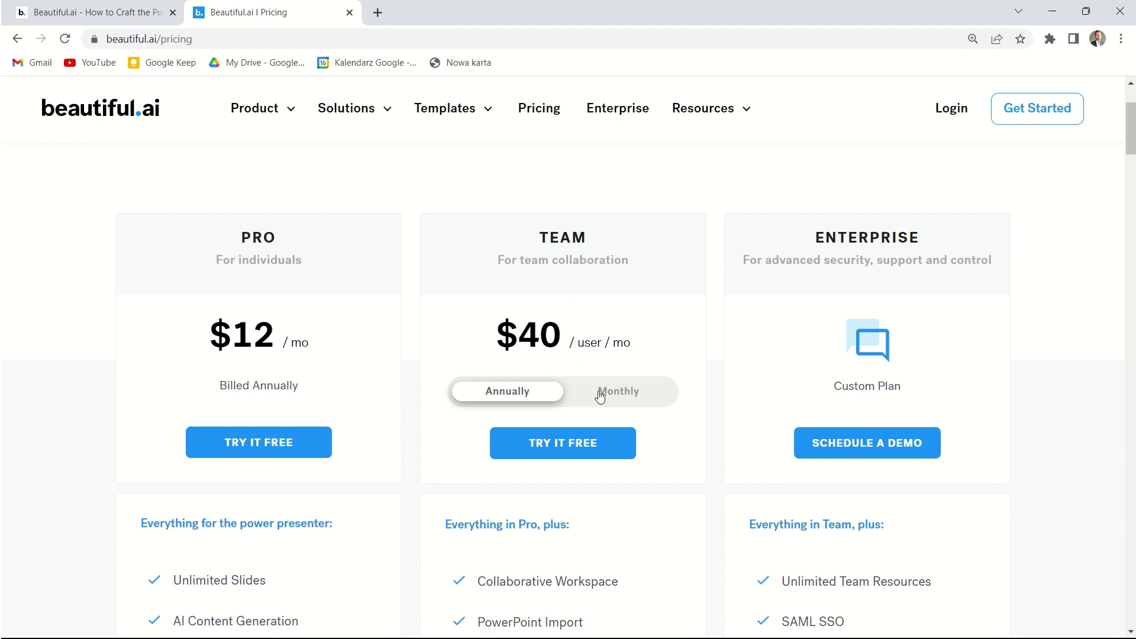
# Step: Scroll through the Pro, Team and Enterprise plan cards and feature lists
pyautogui.scroll(-5, 555, 395)
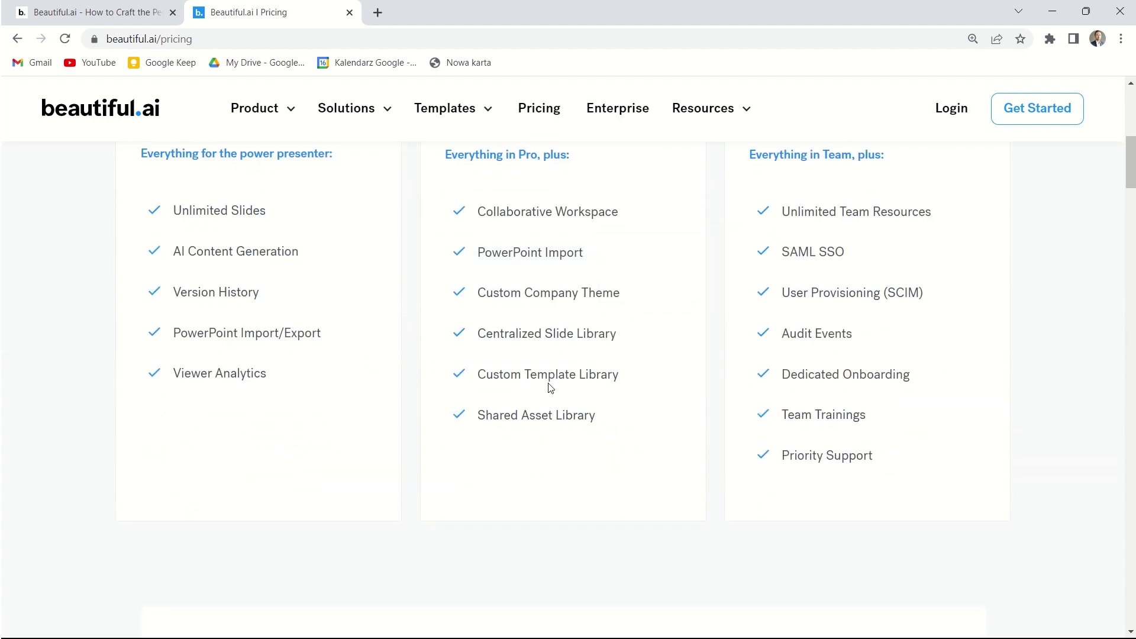
pyautogui.scroll(2, 551, 388)
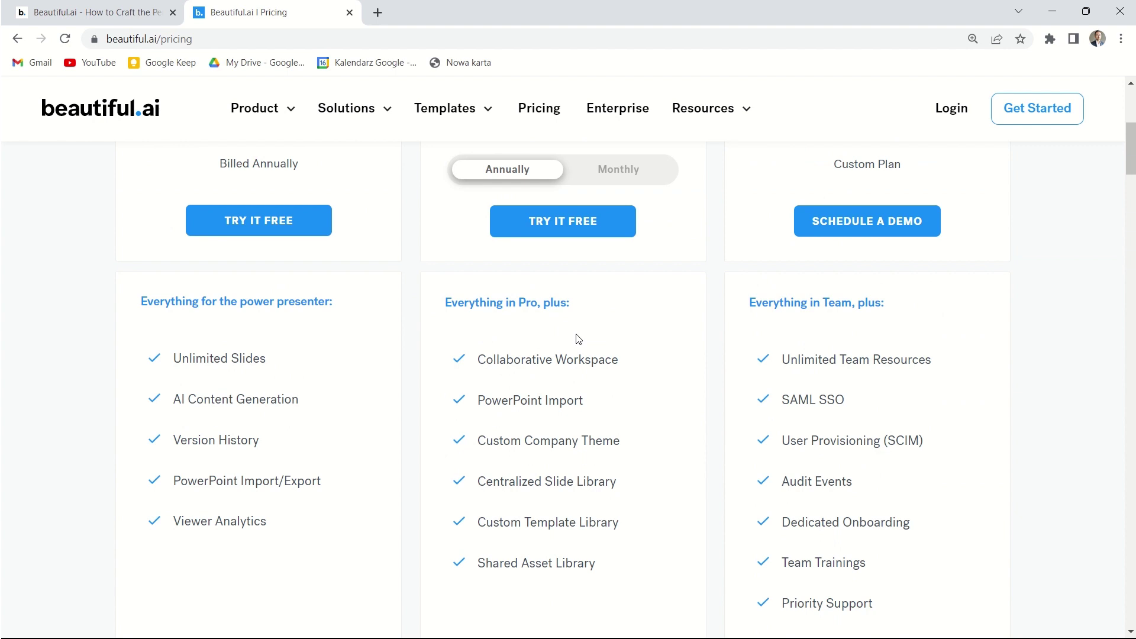
pyautogui.scroll(-1, 616, 459)
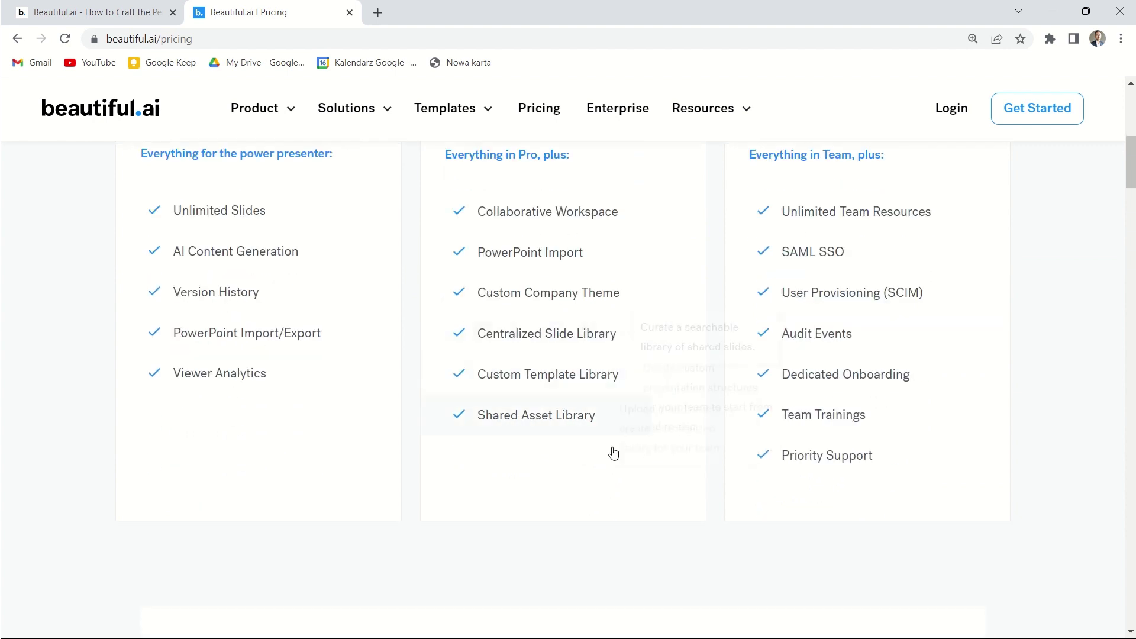
pyautogui.scroll(7, 604, 371)
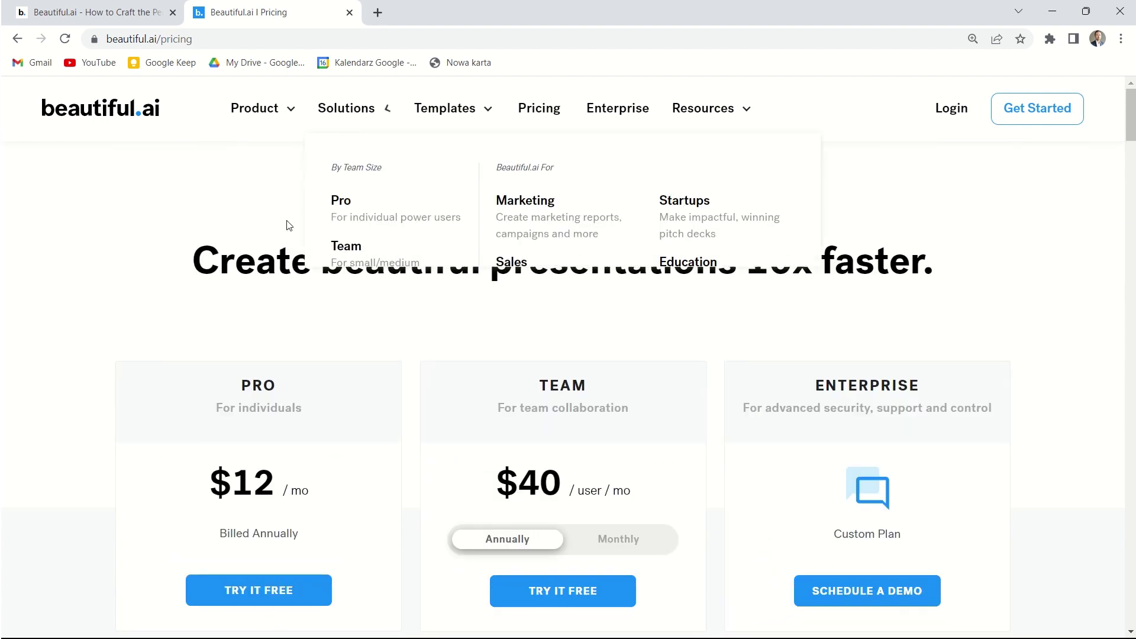
pyautogui.scroll(-2, 285, 413)
pyautogui.scroll(-3, 285, 409)
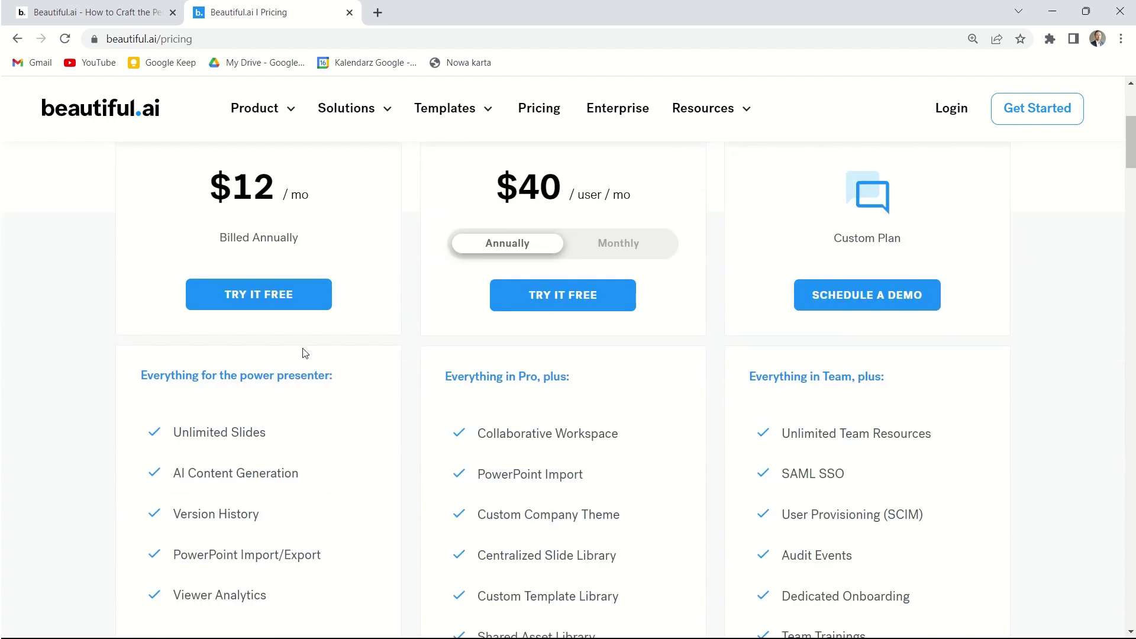
pyautogui.scroll(3, 418, 351)
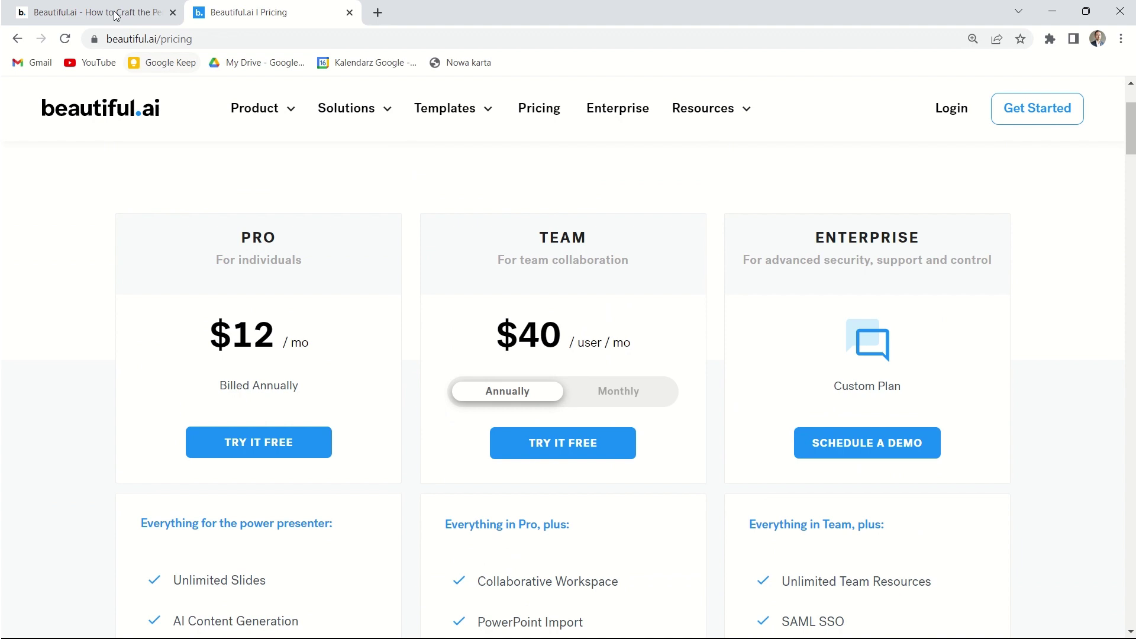